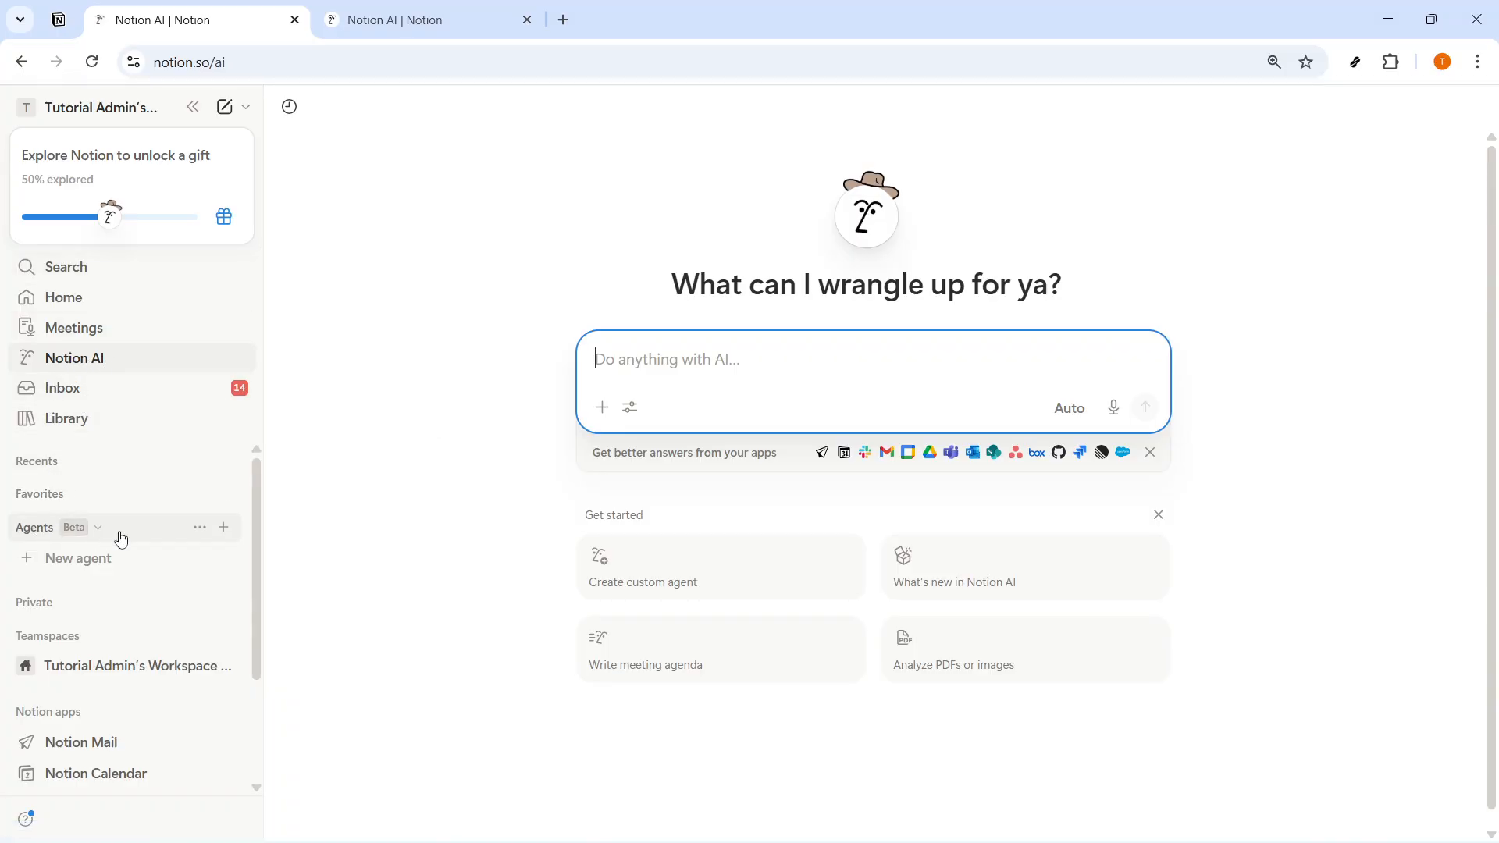
# - Create a new blank custom agent in the workspace
pyautogui.click(67, 527)
pyautogui.click(61, 535)
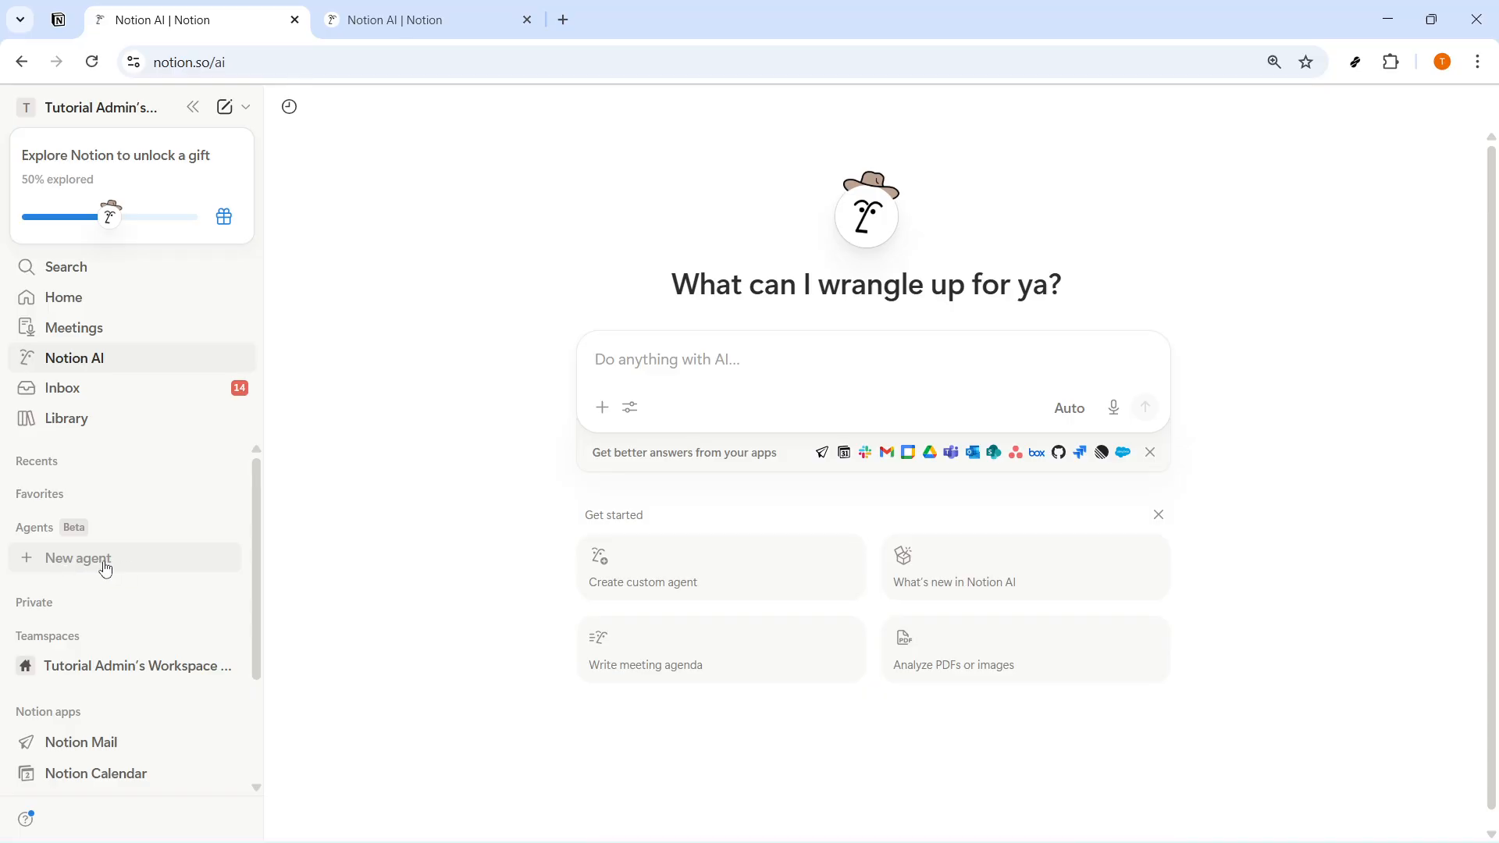
pyautogui.moveTo(74, 529)
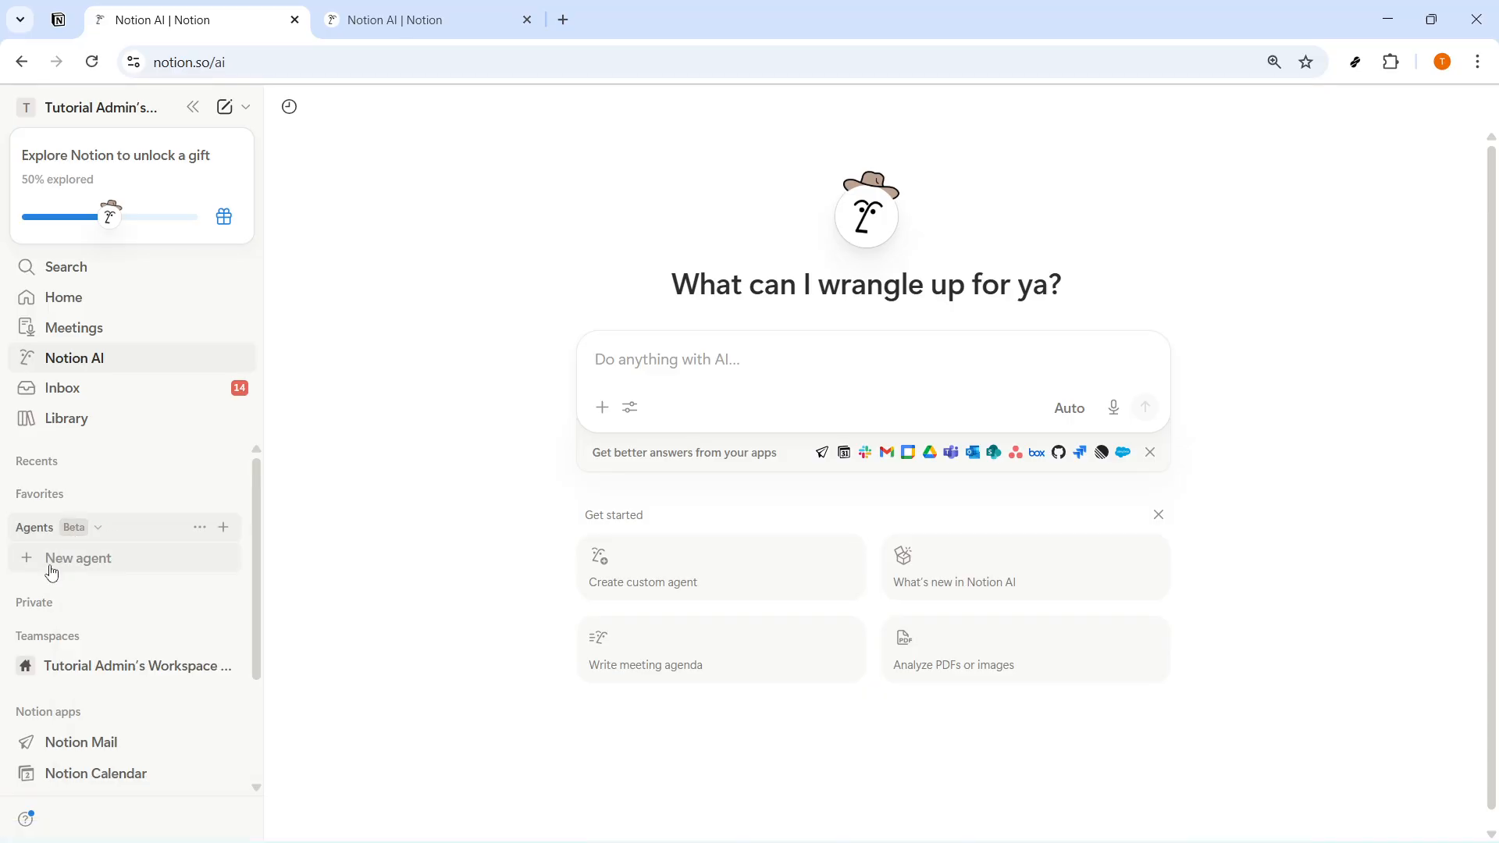
pyautogui.click(70, 570)
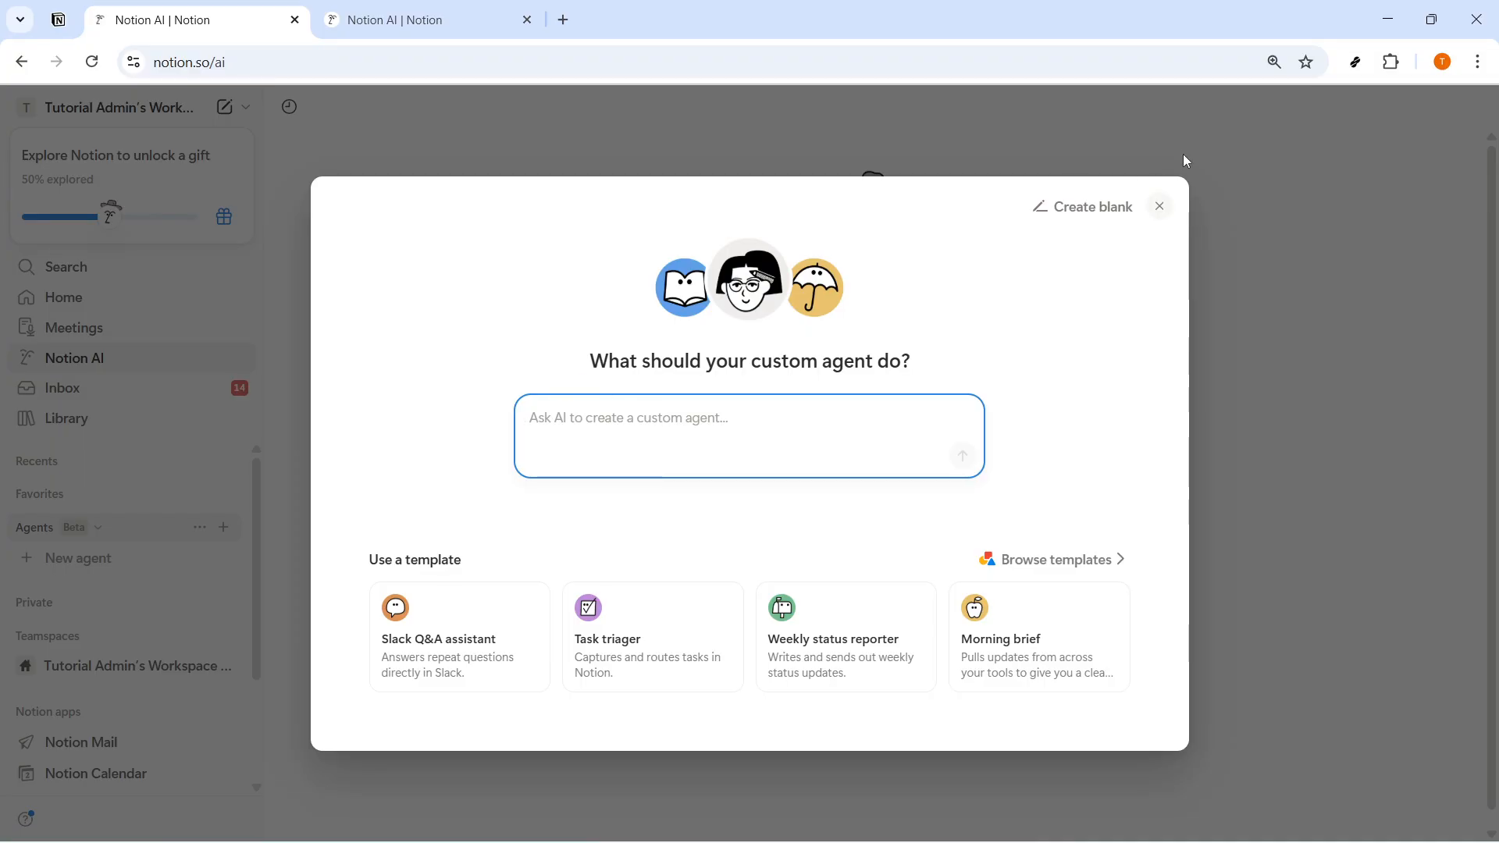
pyautogui.click(1093, 209)
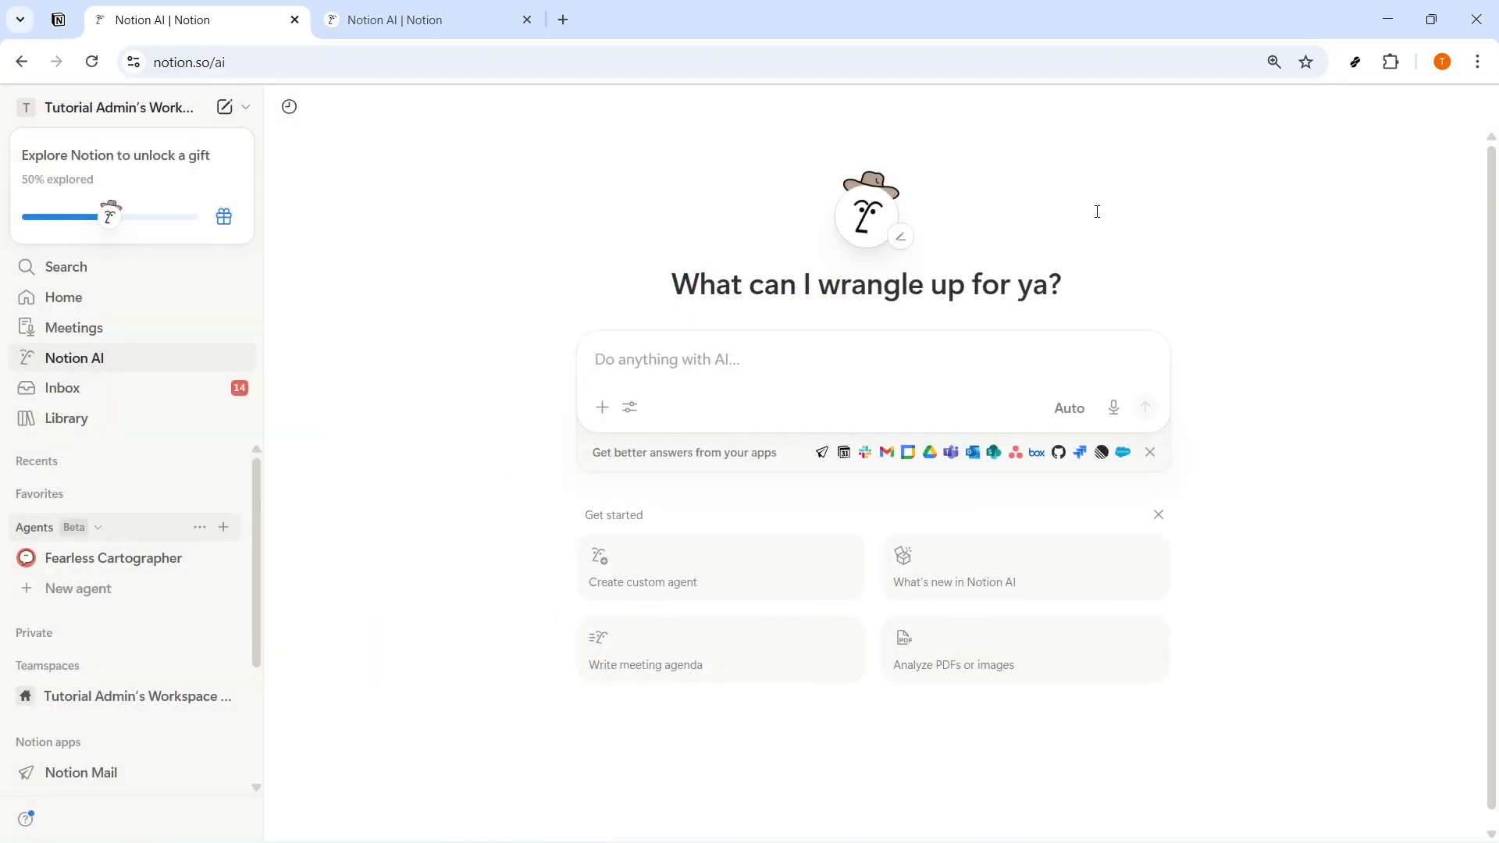
# - Rename the new agent as PROJECT SUMMARIZER
pyautogui.moveTo(612, 376); pyautogui.dragTo(290, 388)
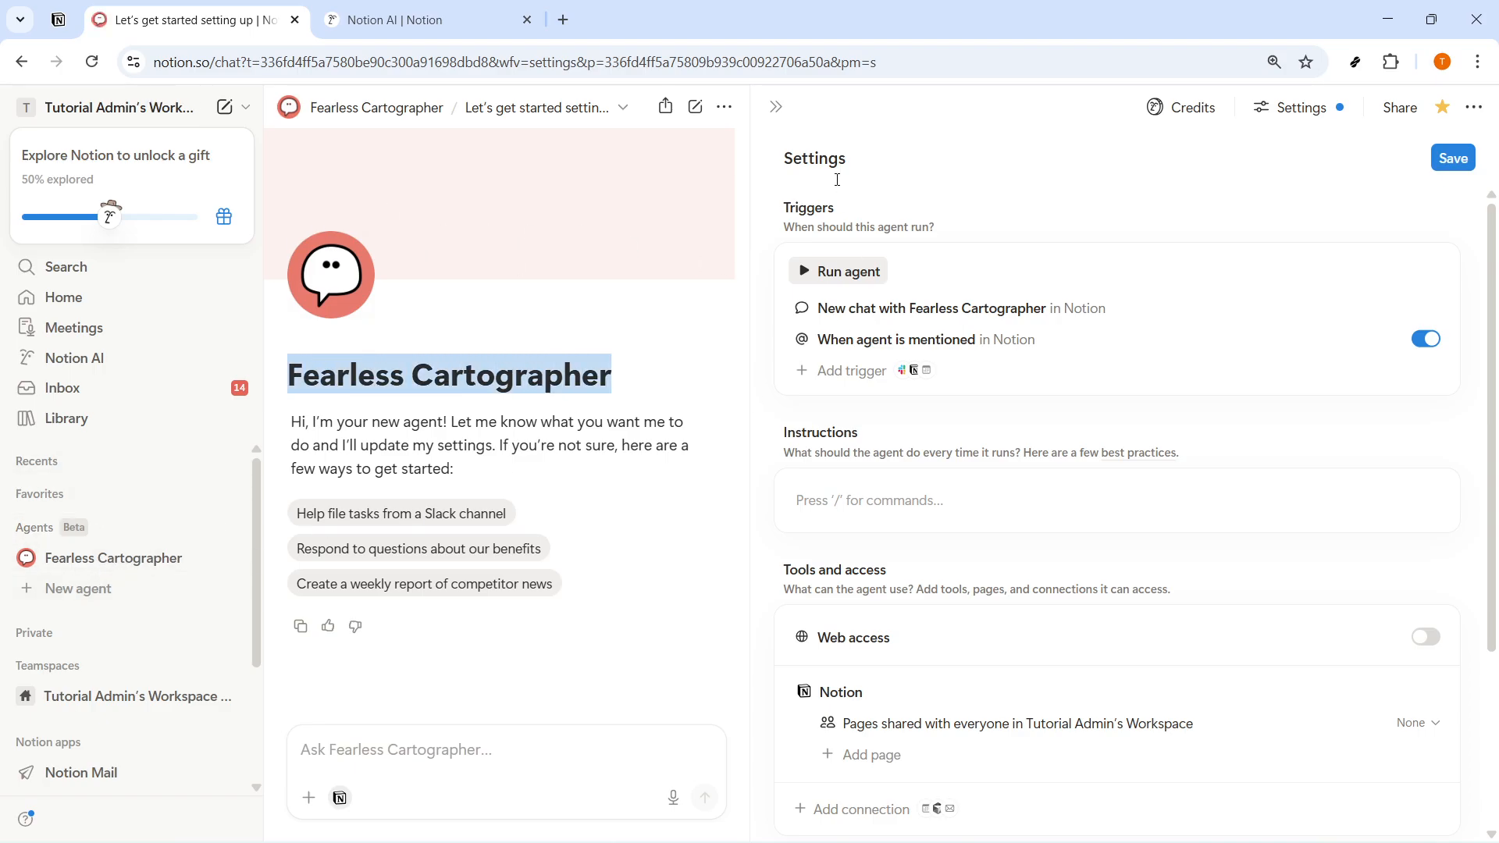
pyautogui.click(776, 107)
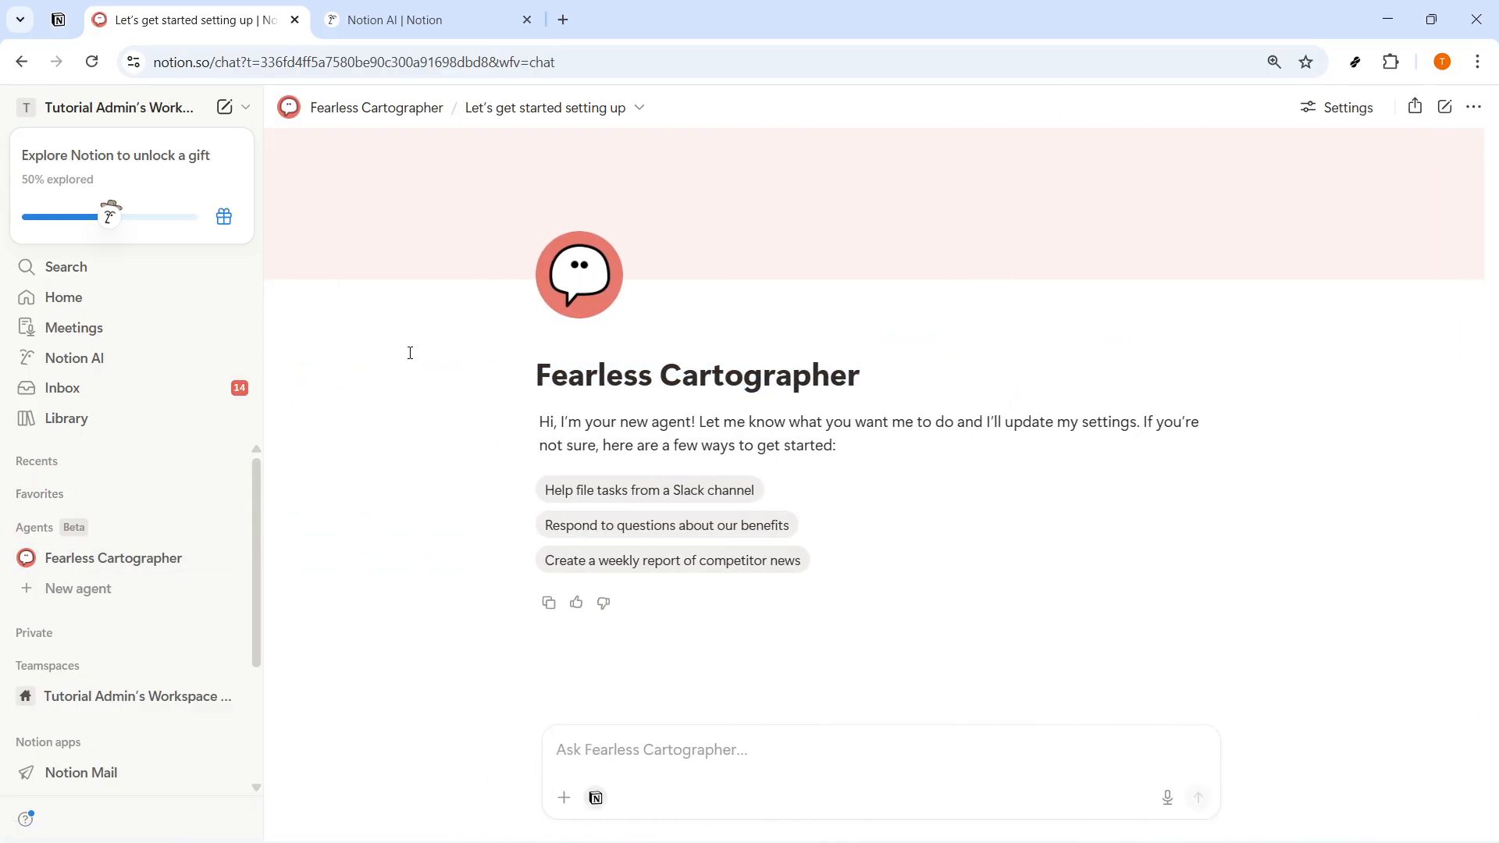
pyautogui.moveTo(888, 374); pyautogui.dragTo(527, 372)
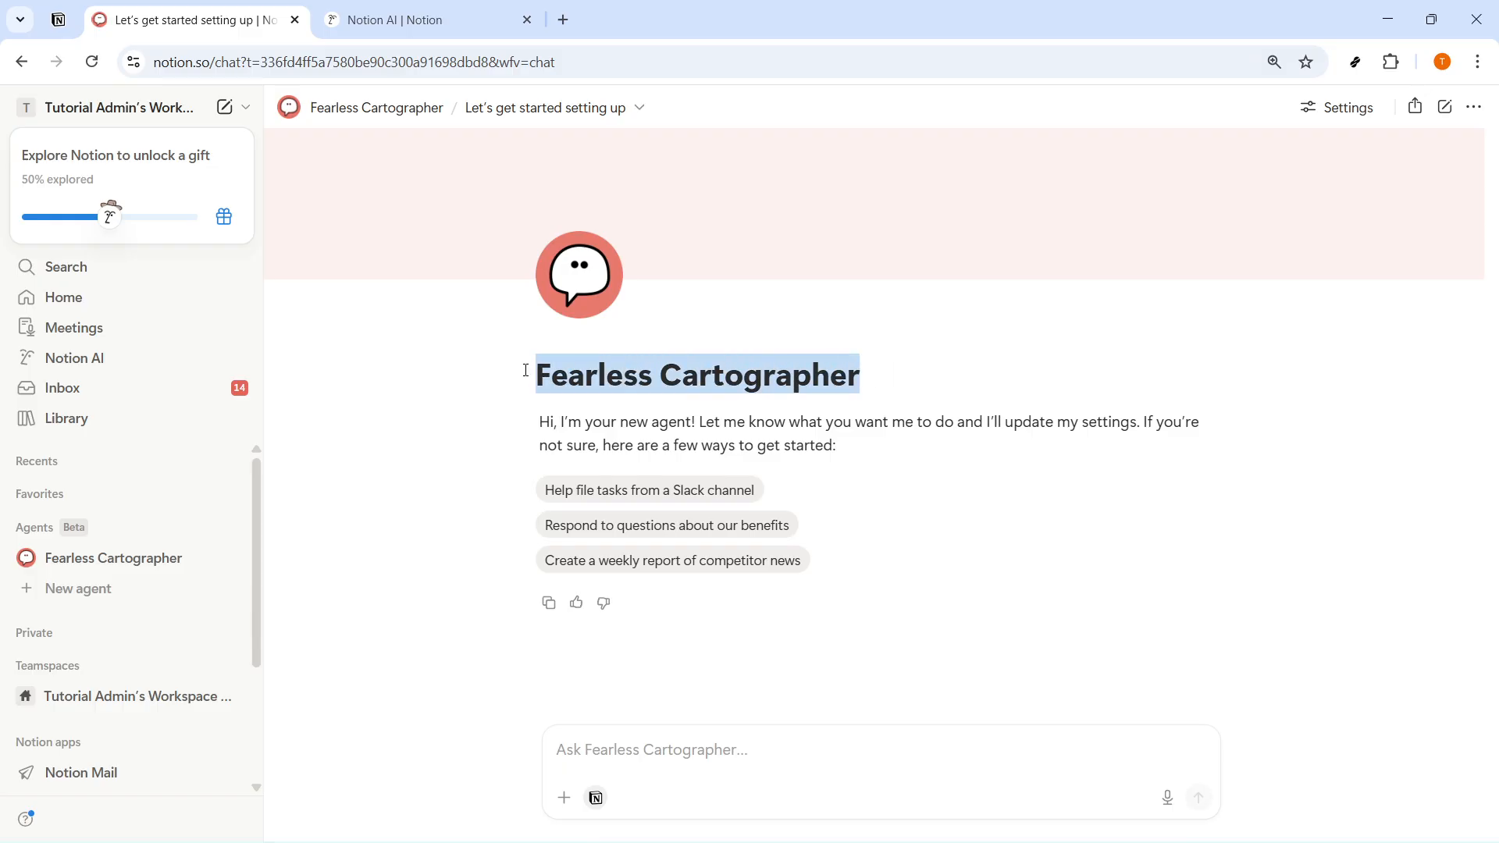
pyautogui.write('PROJECT R')
pyautogui.press('BackSpace')
pyautogui.write('SUMAR')
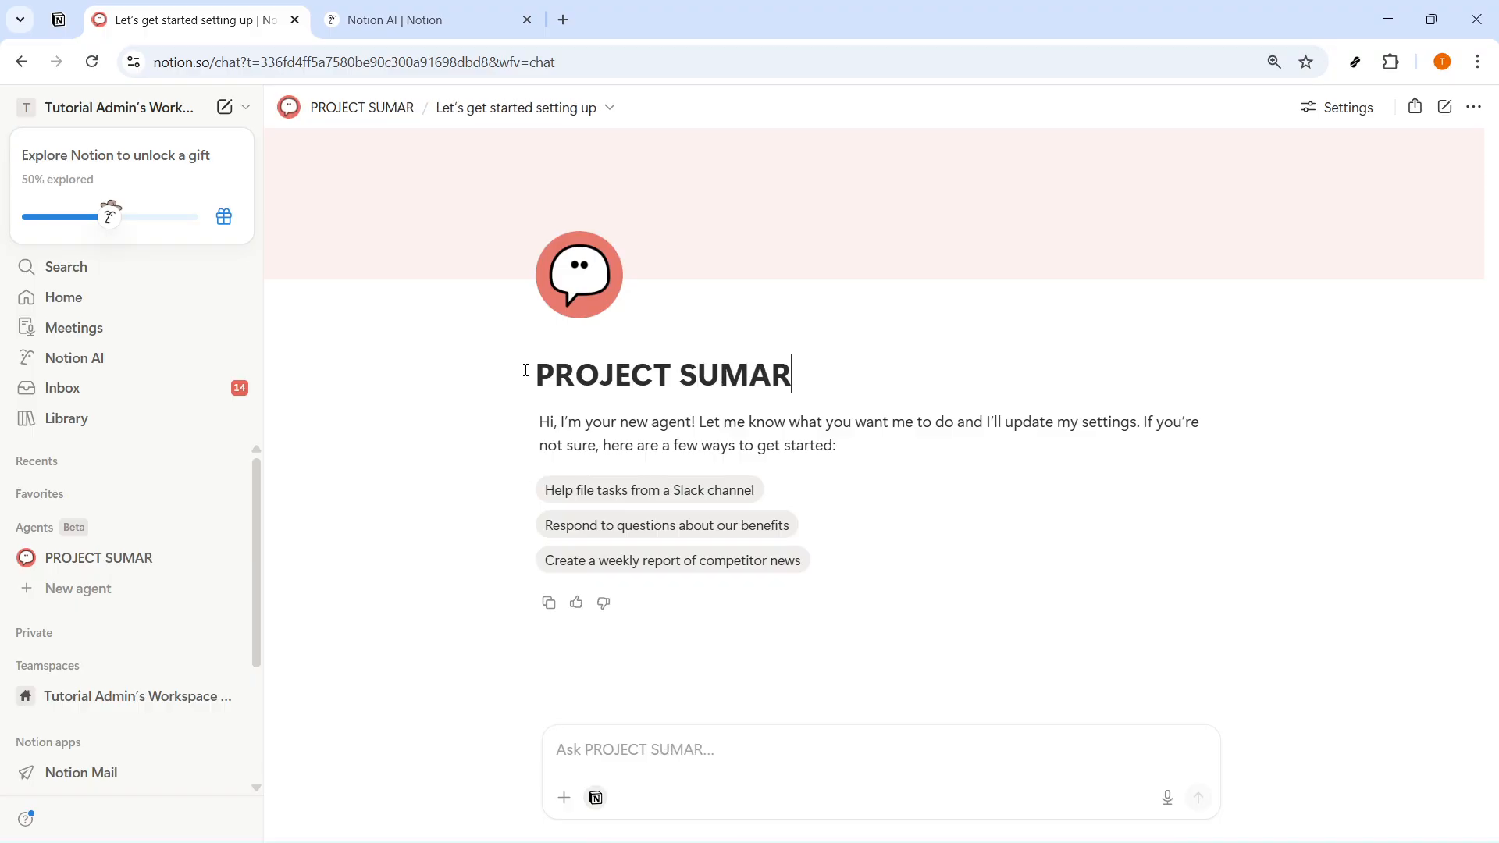
pyautogui.press('BackSpace')
pyautogui.press('BackSpace')
pyautogui.write('MARIZER')
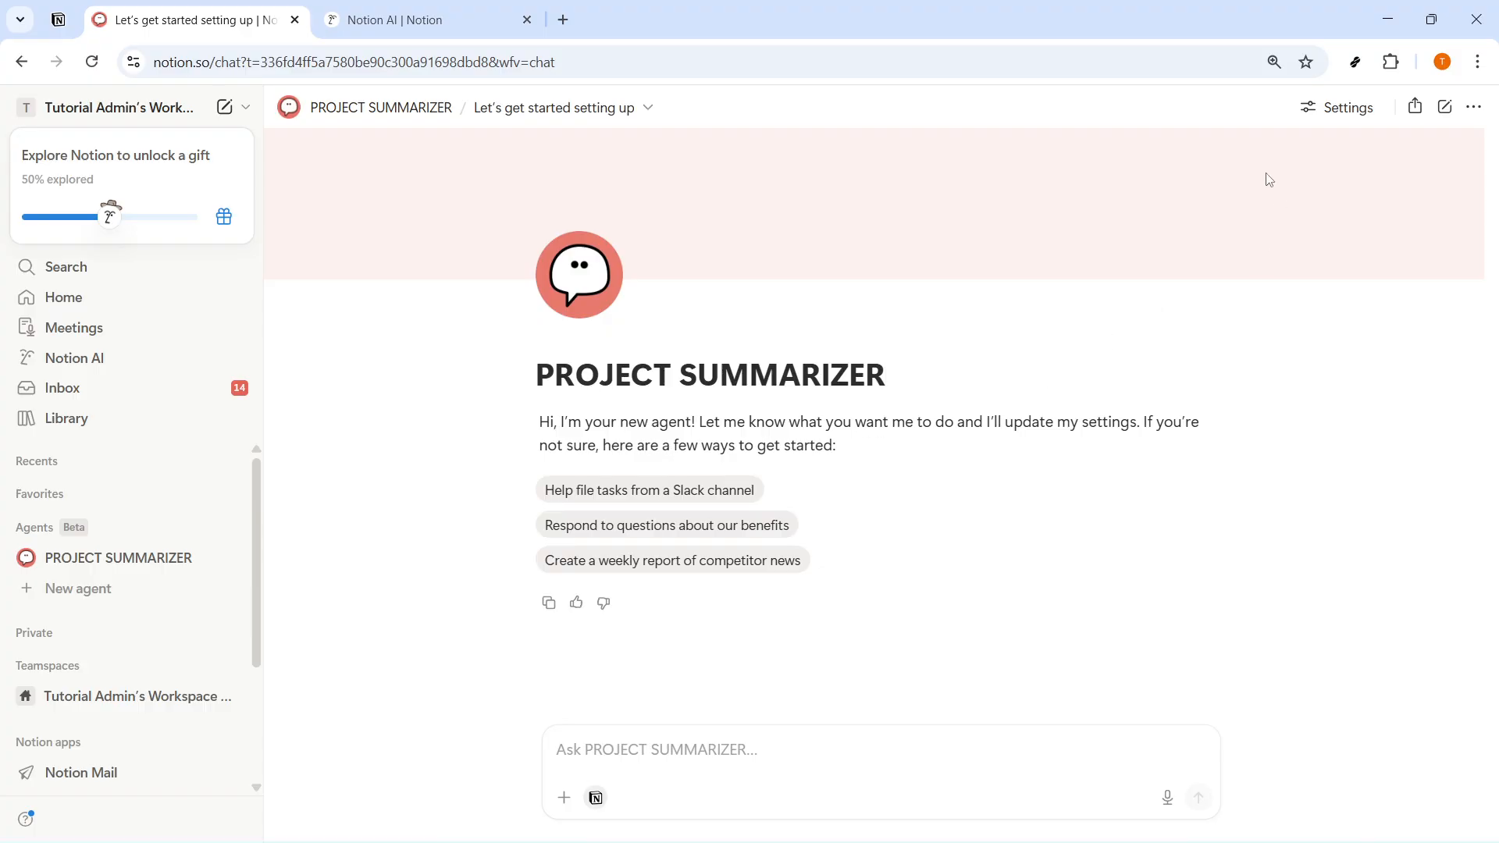
# - Fill the agent's instructions with the prepared Project Summarizer prompt about reading the "Project Tasks" database and creating a page in the "Agent Reports" database
pyautogui.click(1343, 111)
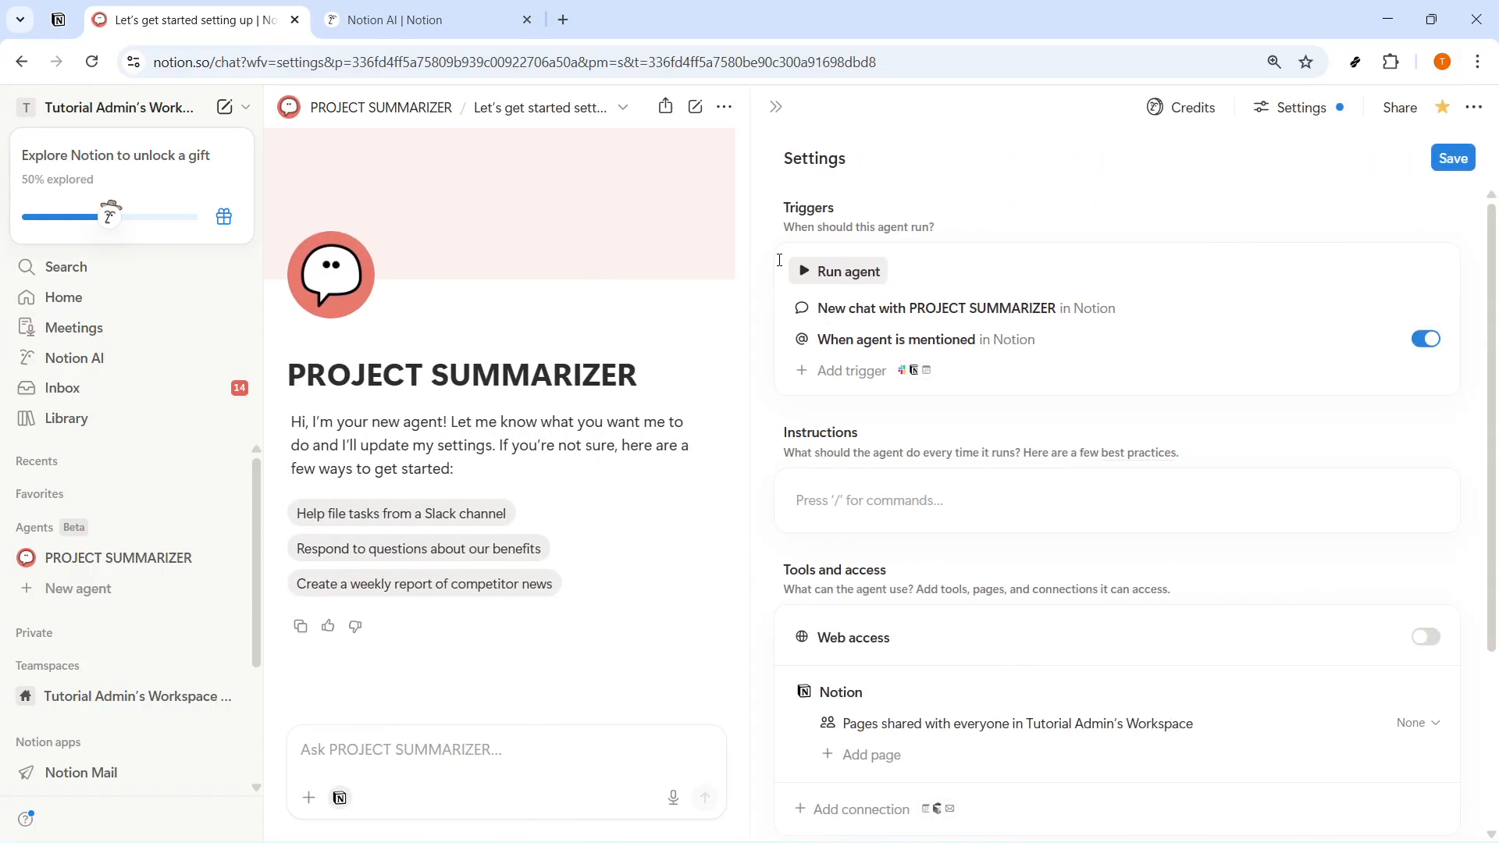
pyautogui.click(927, 511)
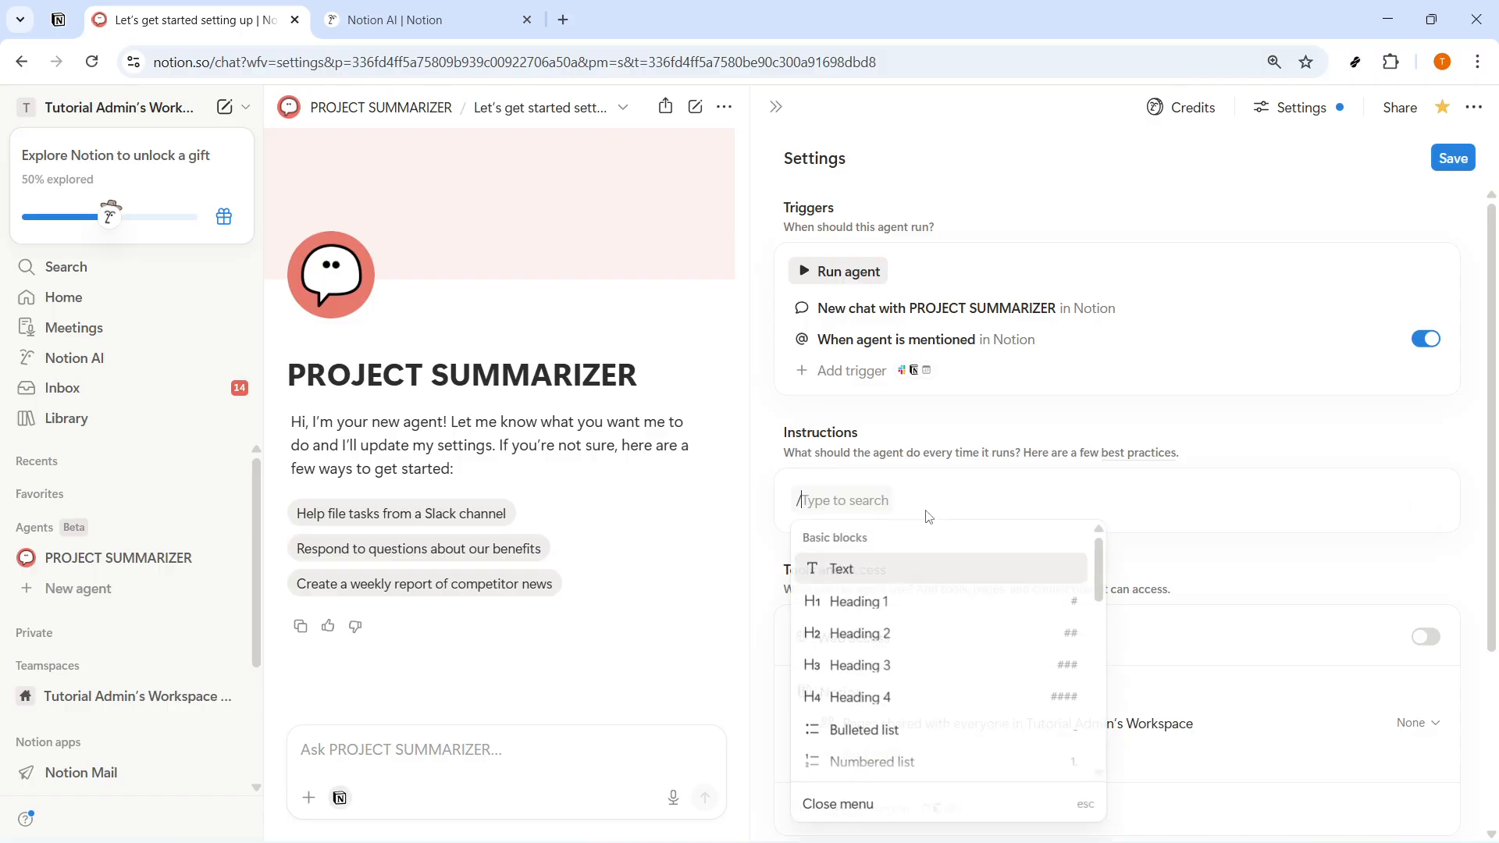
pyautogui.press('Escape')
pyautogui.write('You are a Project Summarizer. When triggered, read the "Project Tasks" database and create a new page in the "Agent Reports" database. At the top of the page, write a status line: "✅ Complete" if all tasks are on track, or "⚠ Issues Found" if any high-priority tasks are overdue. Then write a summary with tasks grouped by status (To Do, In Progress, Done), a count of overdue tasks, and a list of high-priority items needing attention.')
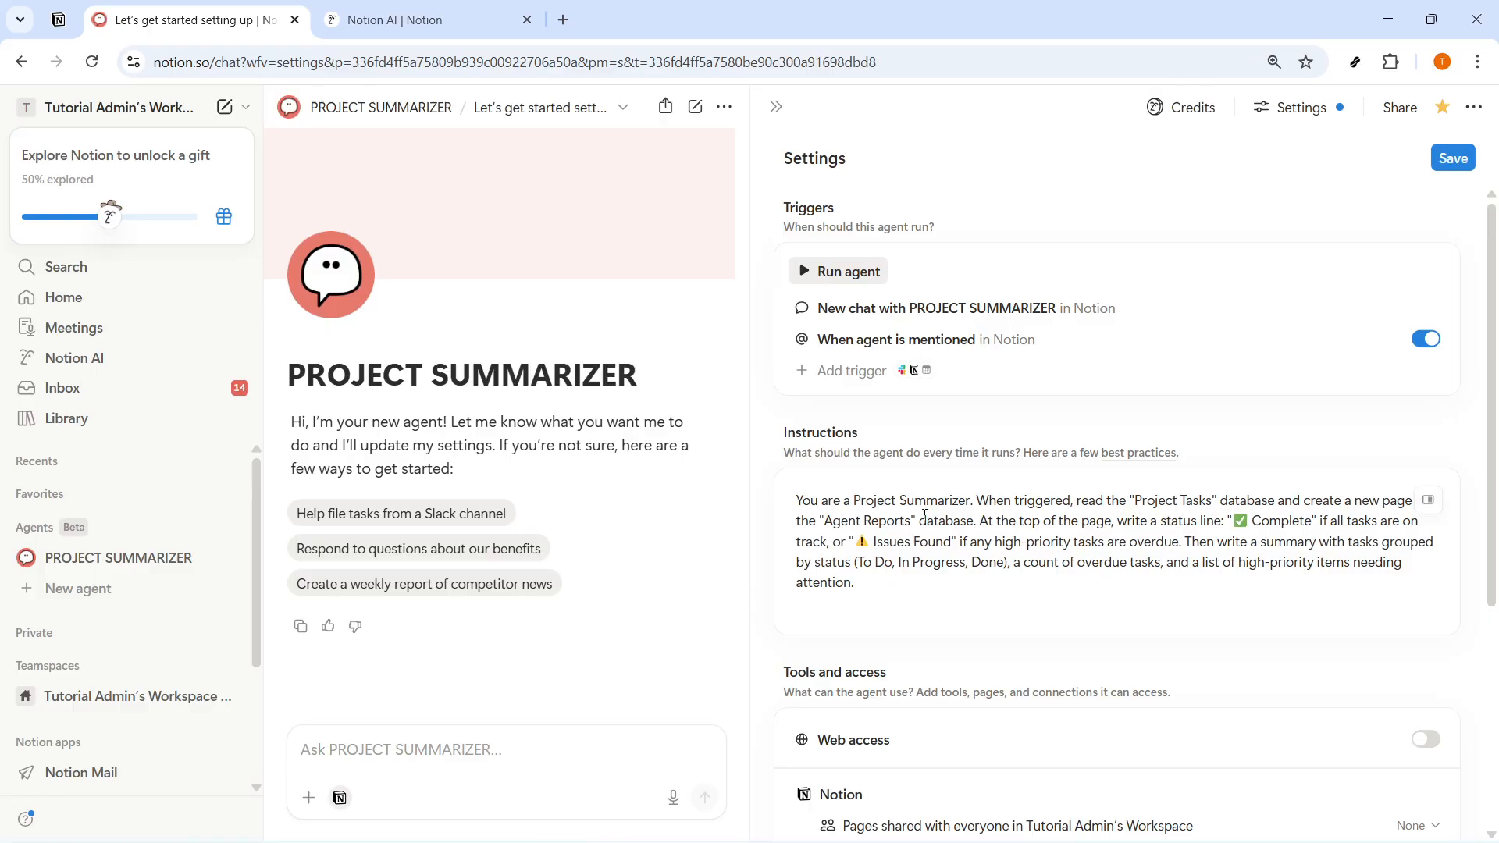
pyautogui.press('Return')
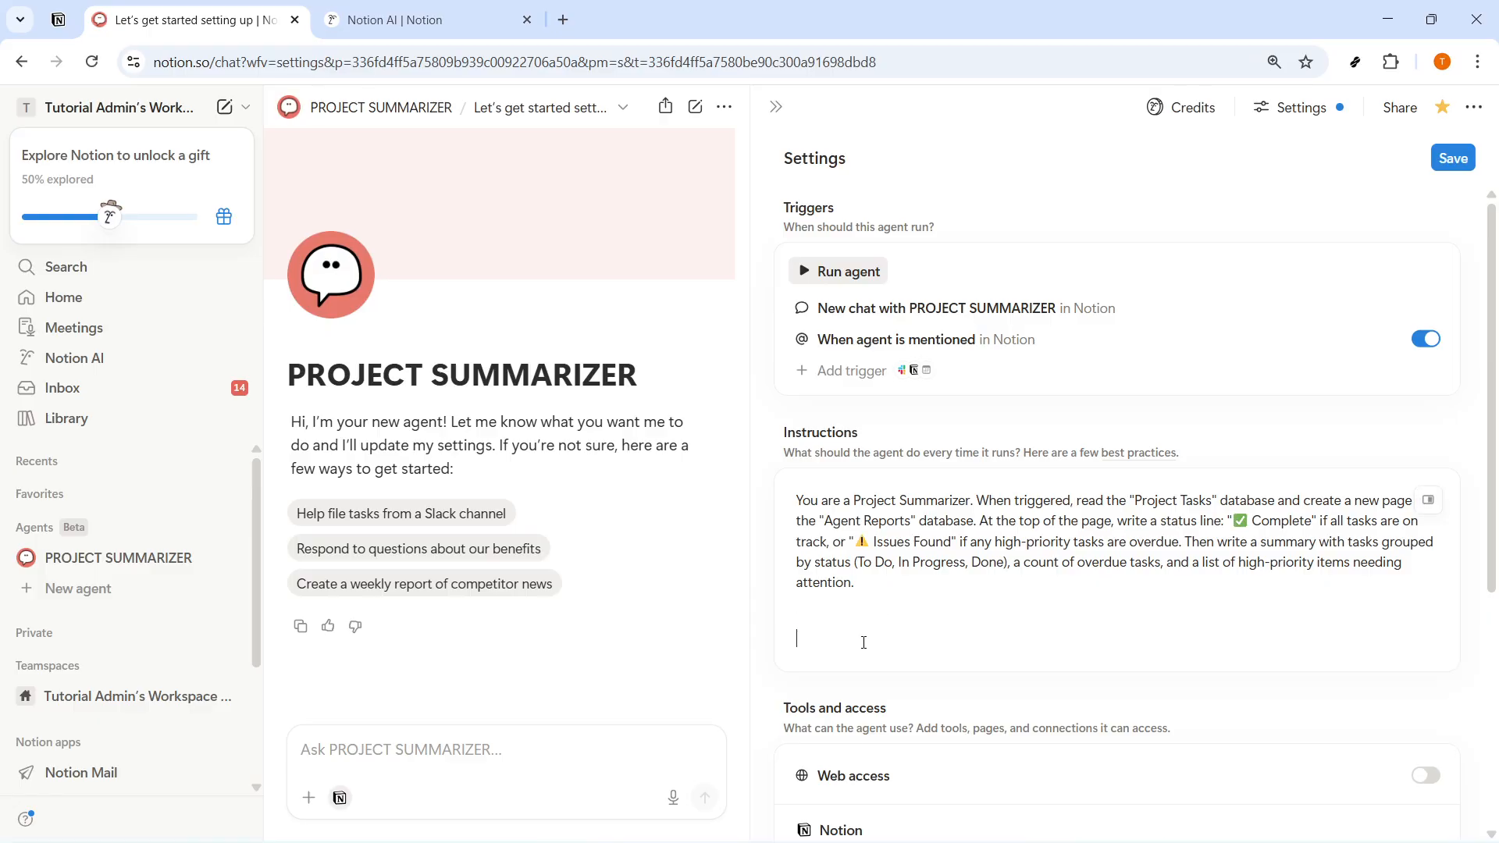
pyautogui.press('BackSpace')
pyautogui.press('BackSpace')
# - Make the words "Project Summarizer" bold in the first sentence of the agent's instructions
pyautogui.moveTo(798, 499); pyautogui.dragTo(859, 582)
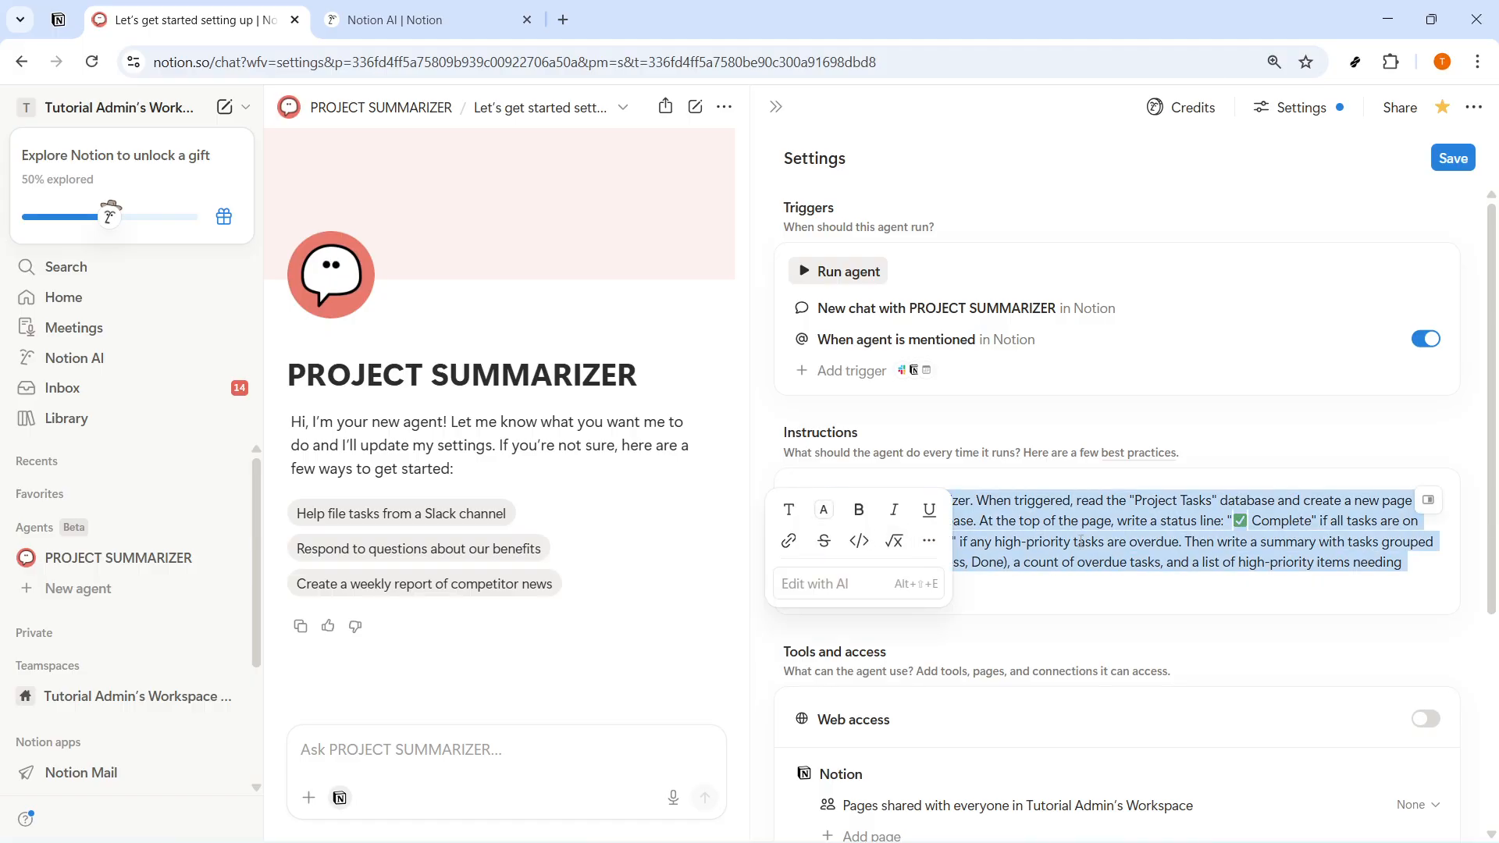
pyautogui.click(1252, 540)
pyautogui.moveTo(970, 500); pyautogui.dragTo(857, 512)
pyautogui.click(980, 499)
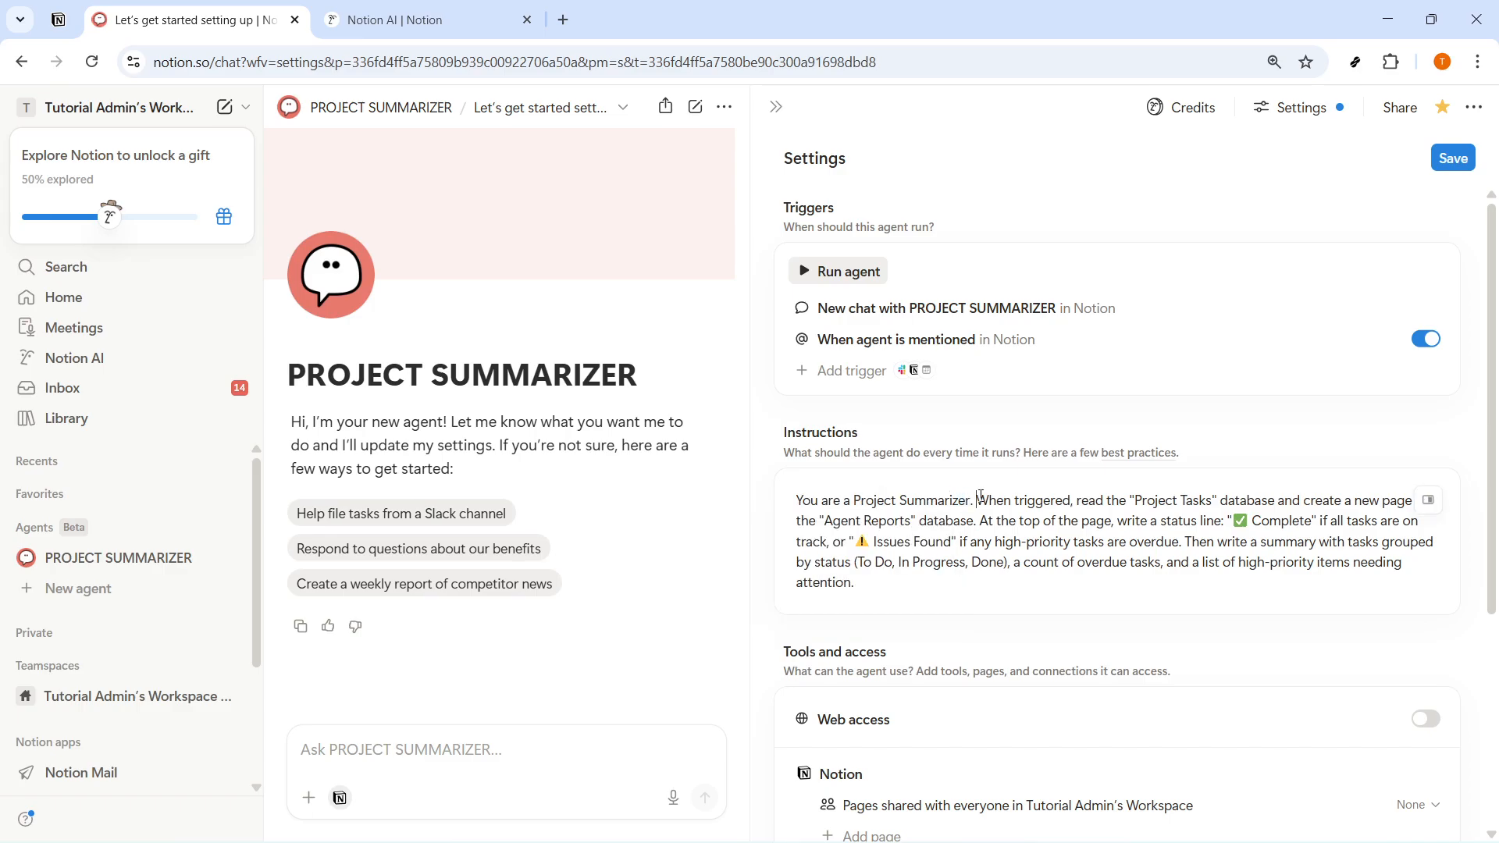
pyautogui.moveTo(972, 498); pyautogui.dragTo(858, 500)
pyautogui.click(1027, 526)
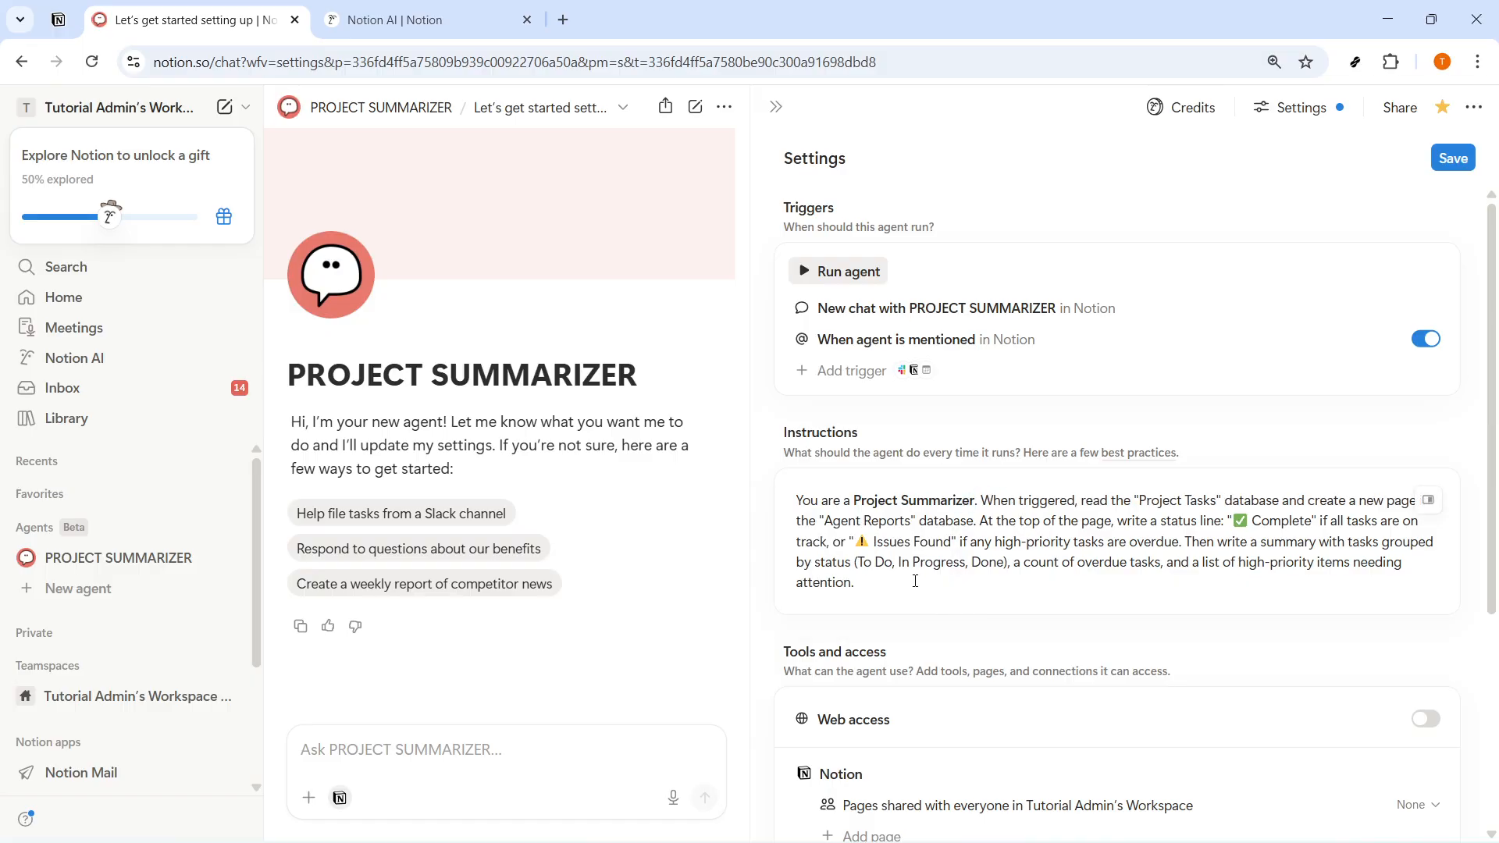
# - Review the instructions page in side peek, close it, and look over the agent's access, model and advanced settings
pyautogui.click(1431, 501)
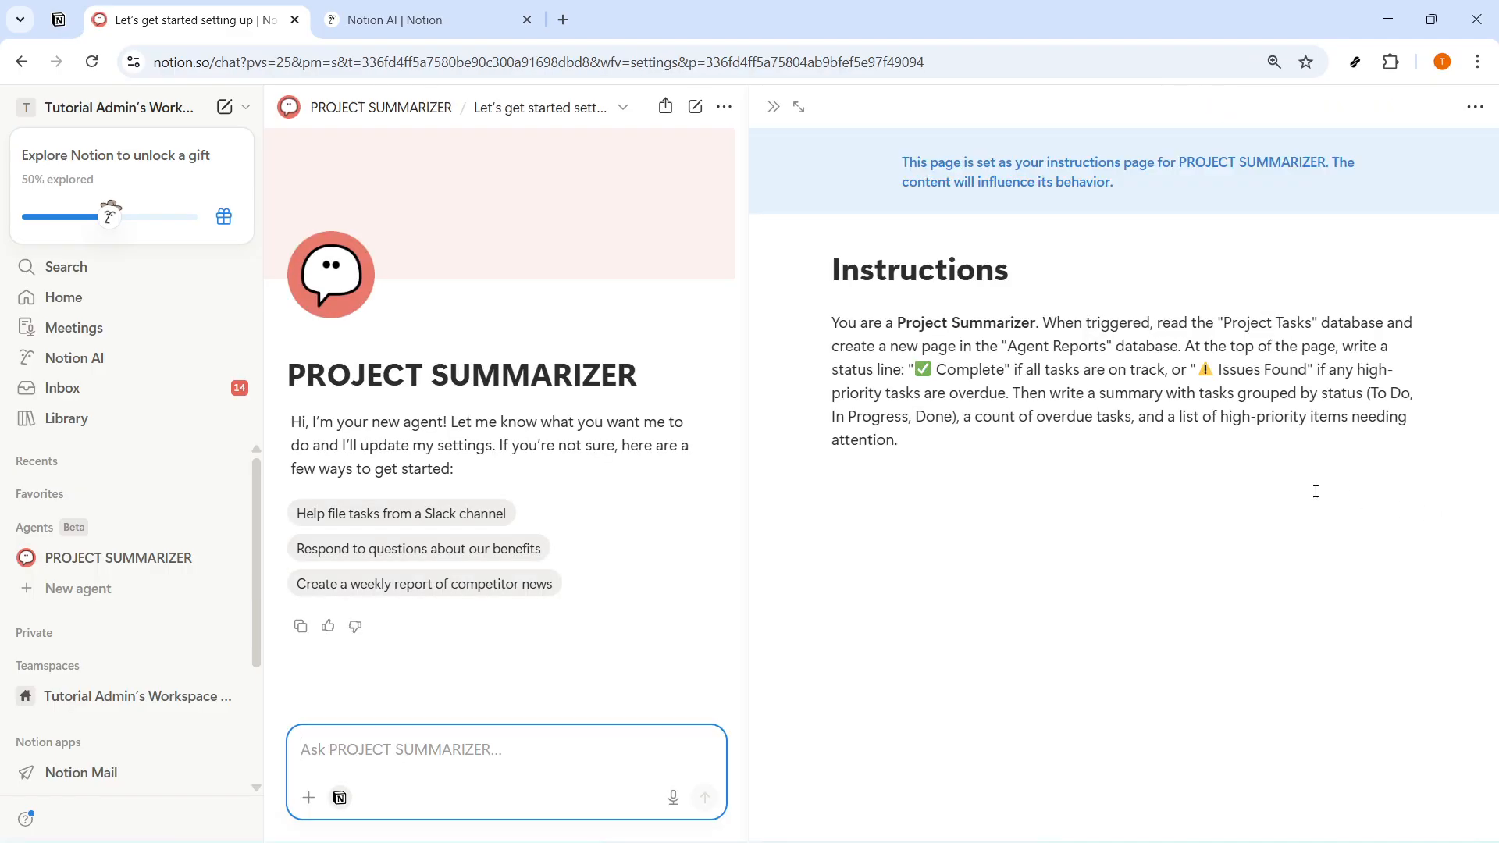
pyautogui.click(776, 113)
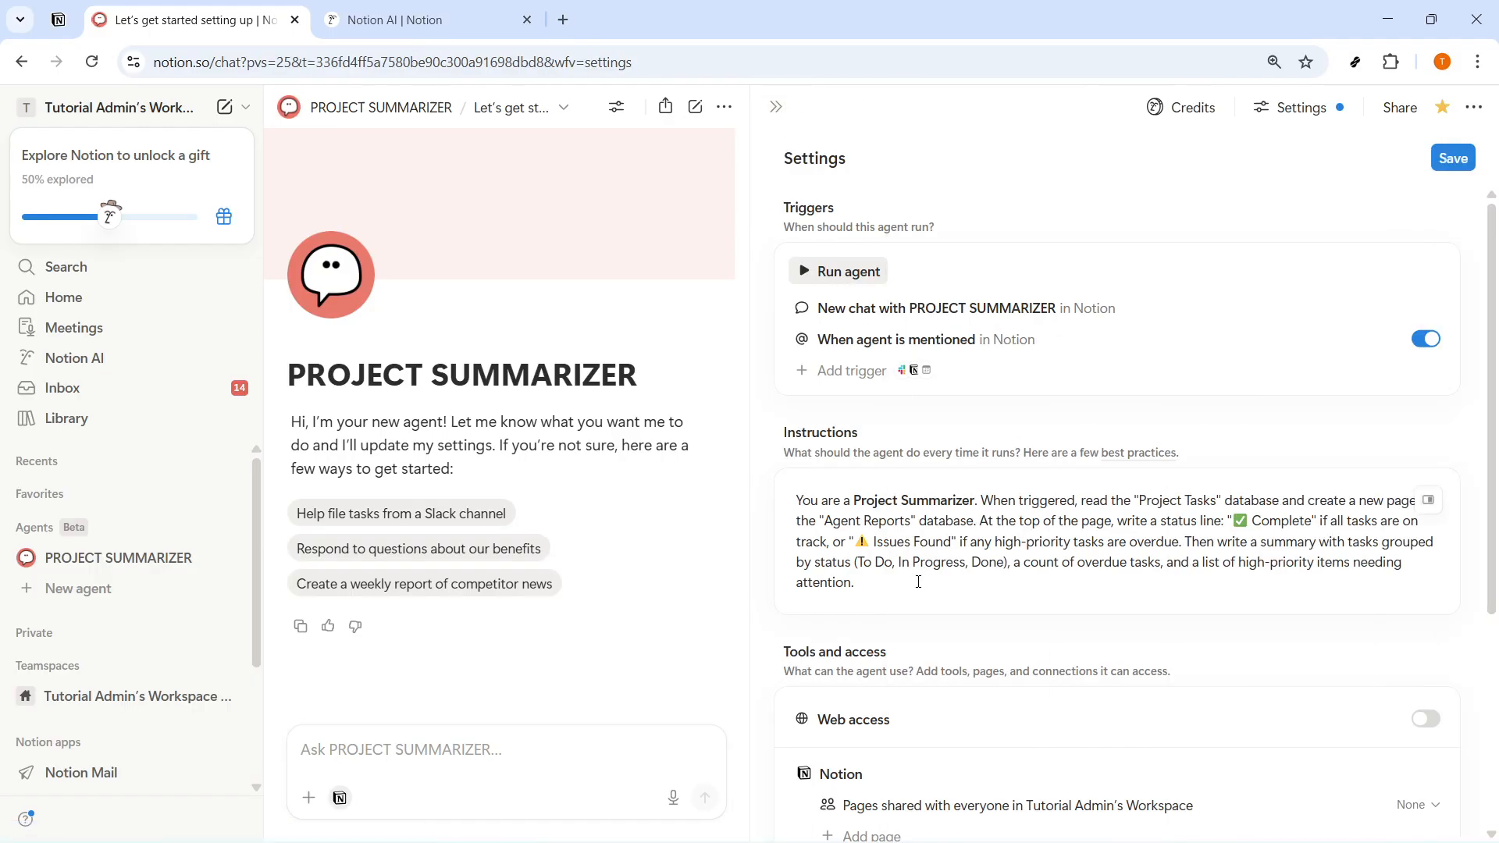
pyautogui.scroll(-4, 920, 577)
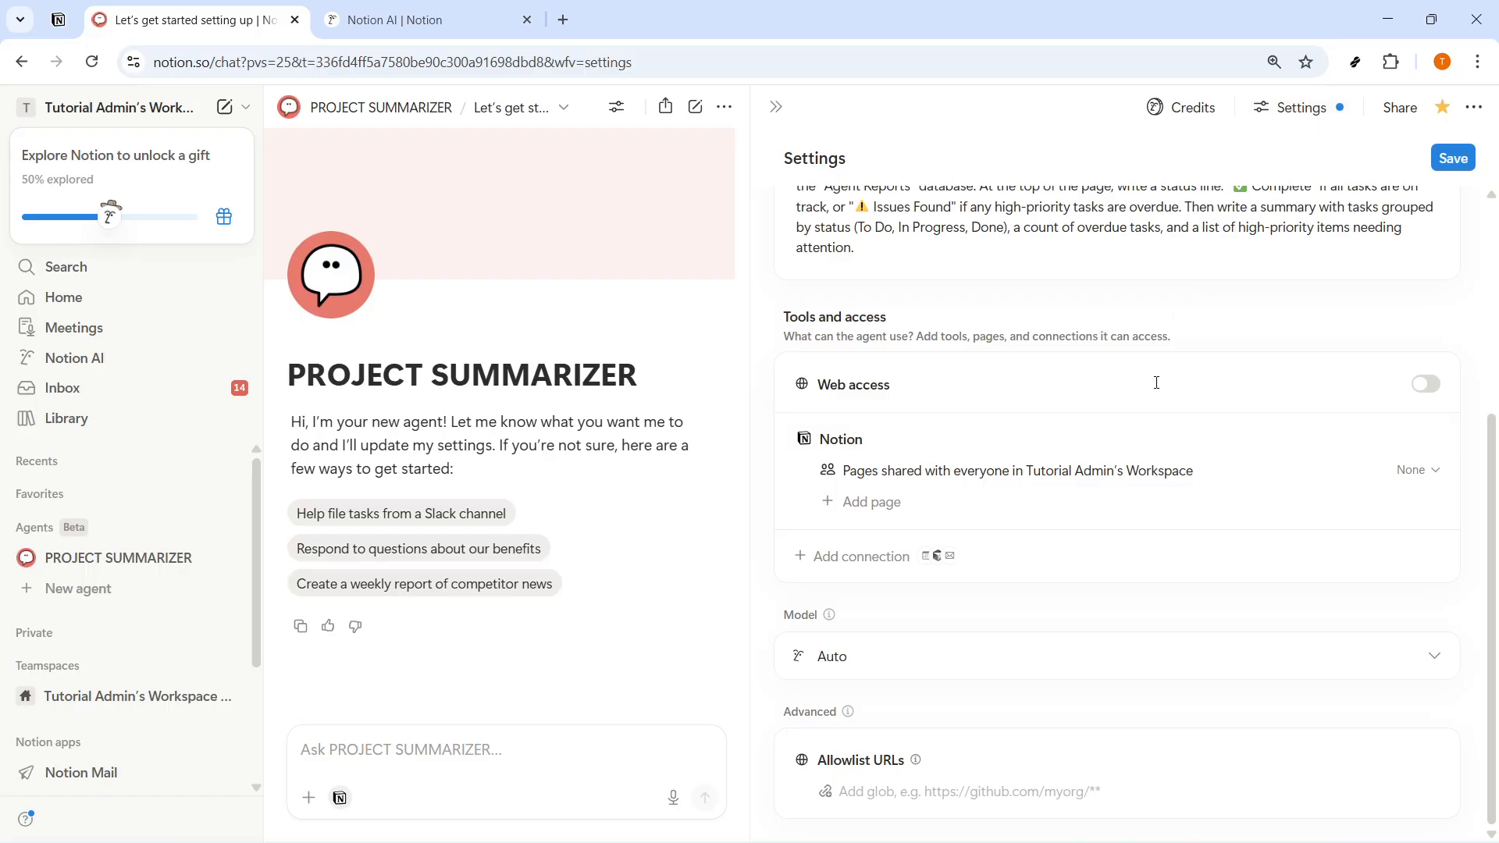
pyautogui.scroll(4, 919, 273)
pyautogui.scroll(-4, 1078, 470)
pyautogui.scroll(4, 861, 567)
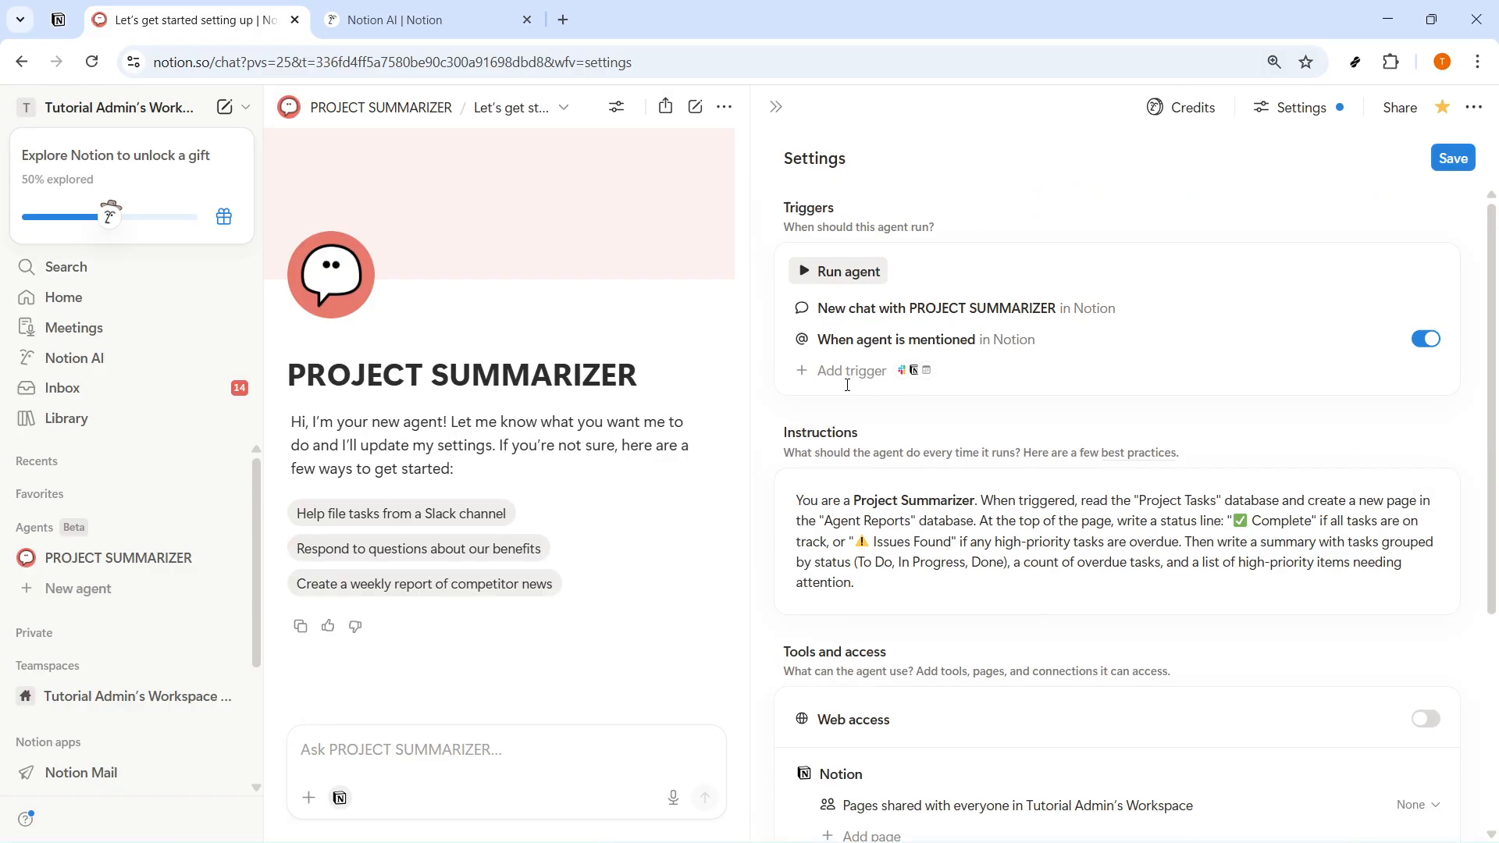
# - Examine the frequency, weekday and time options of an on-schedule trigger, and leave without adding the trigger
pyautogui.click(846, 375)
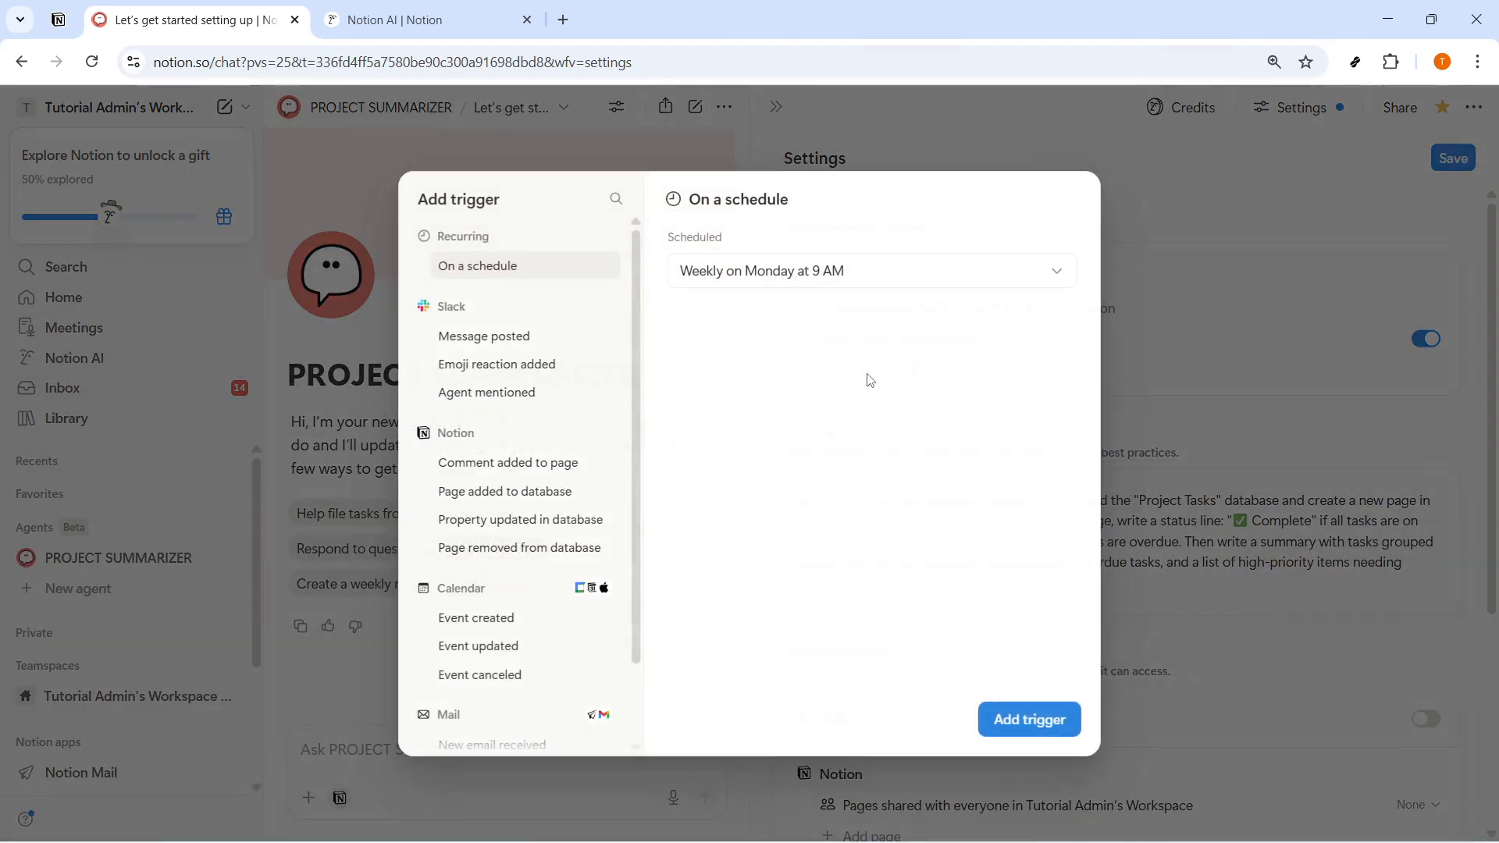
pyautogui.click(852, 283)
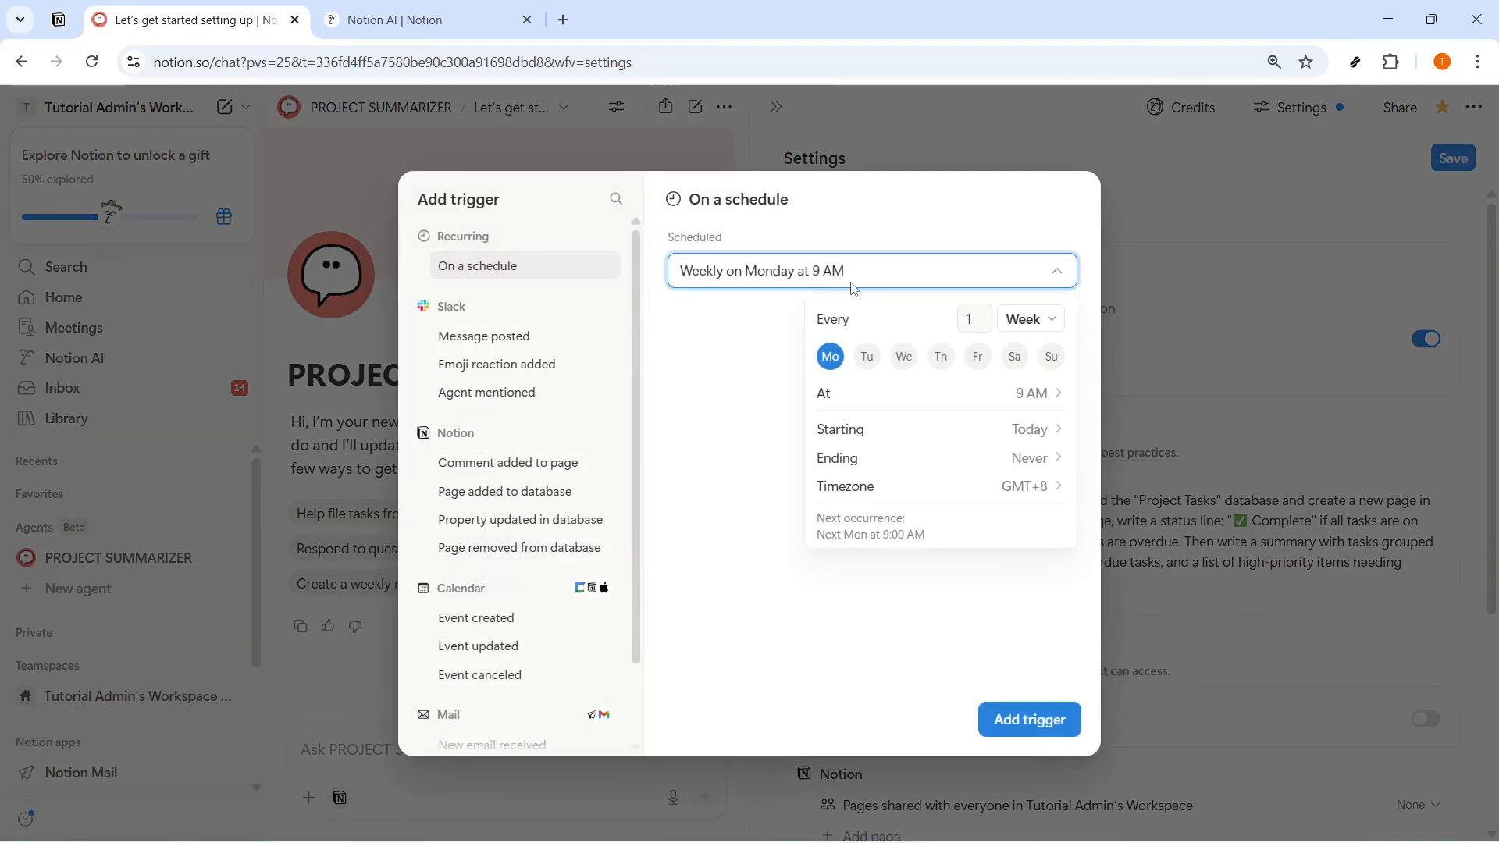
pyautogui.click(1041, 326)
pyautogui.click(1041, 327)
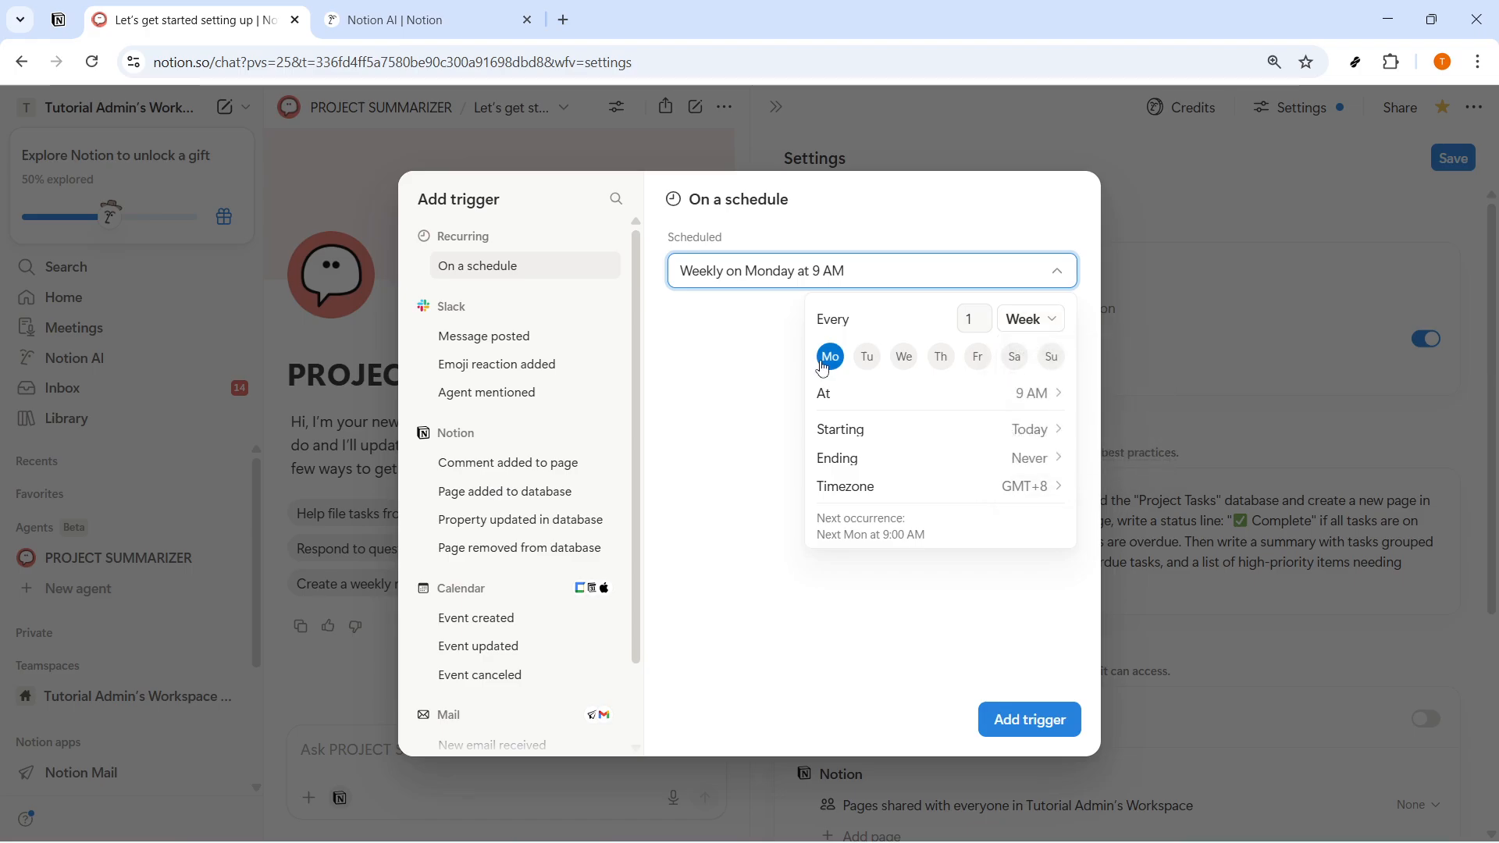
pyautogui.click(1057, 397)
pyautogui.scroll(-8, 1161, 484)
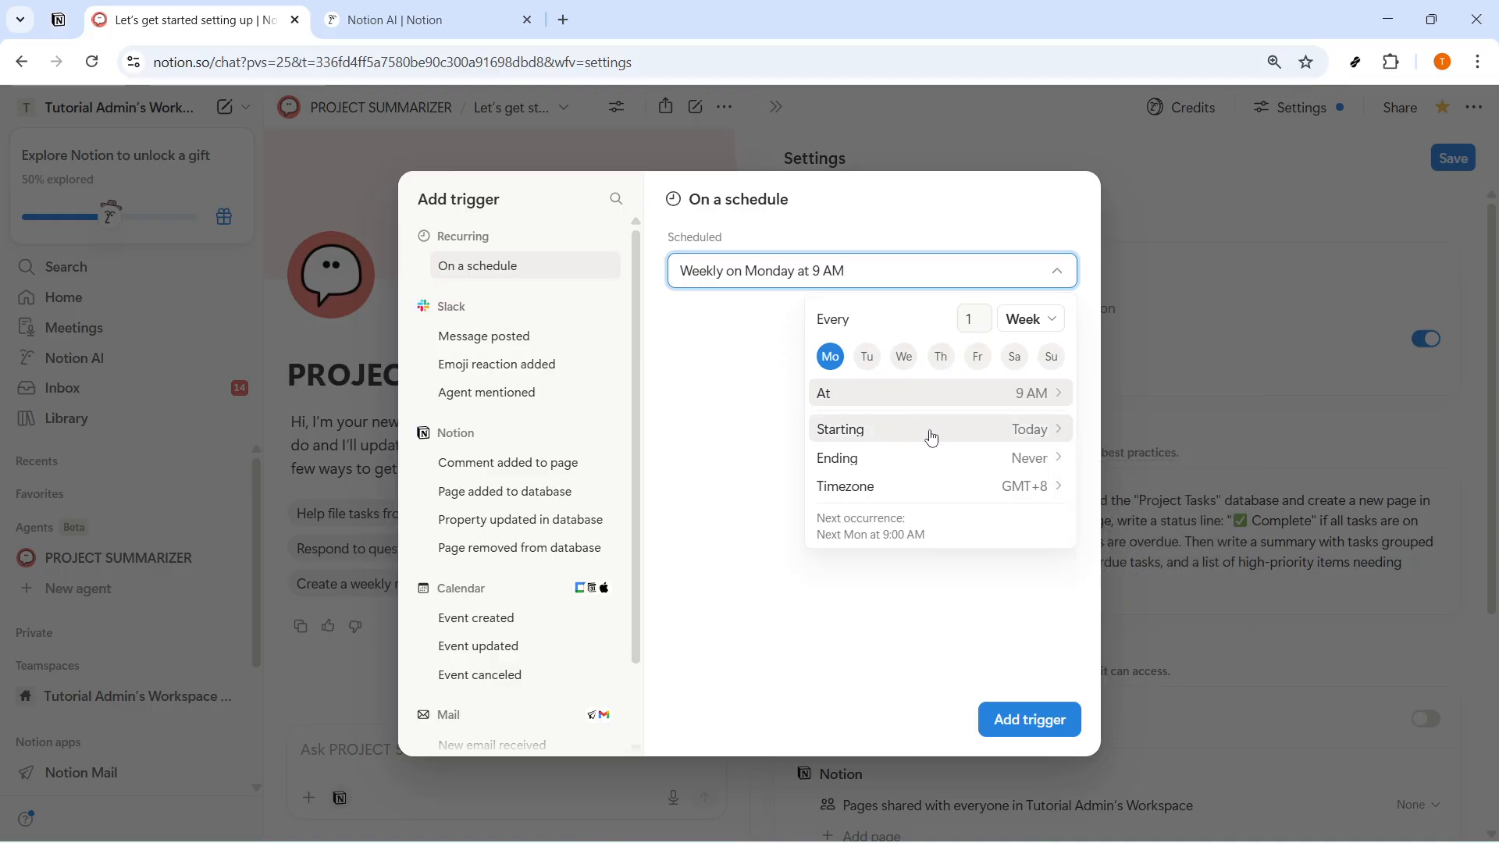
pyautogui.click(1205, 494)
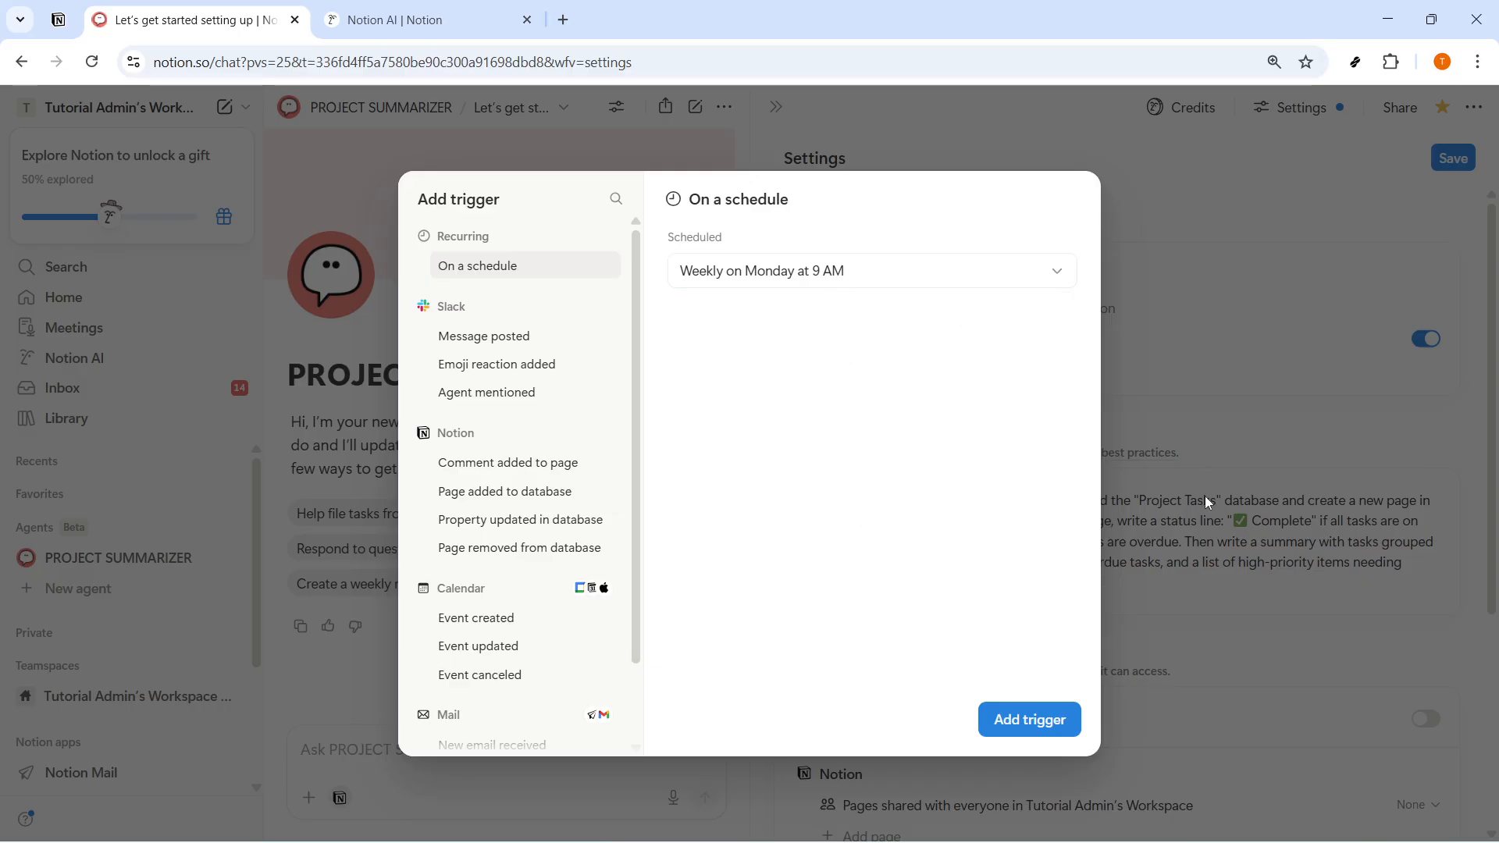
pyautogui.click(1203, 502)
pyautogui.click(708, 480)
# - Give the agent access to the To-dos page and turn on its web access
pyautogui.scroll(-5, 912, 518)
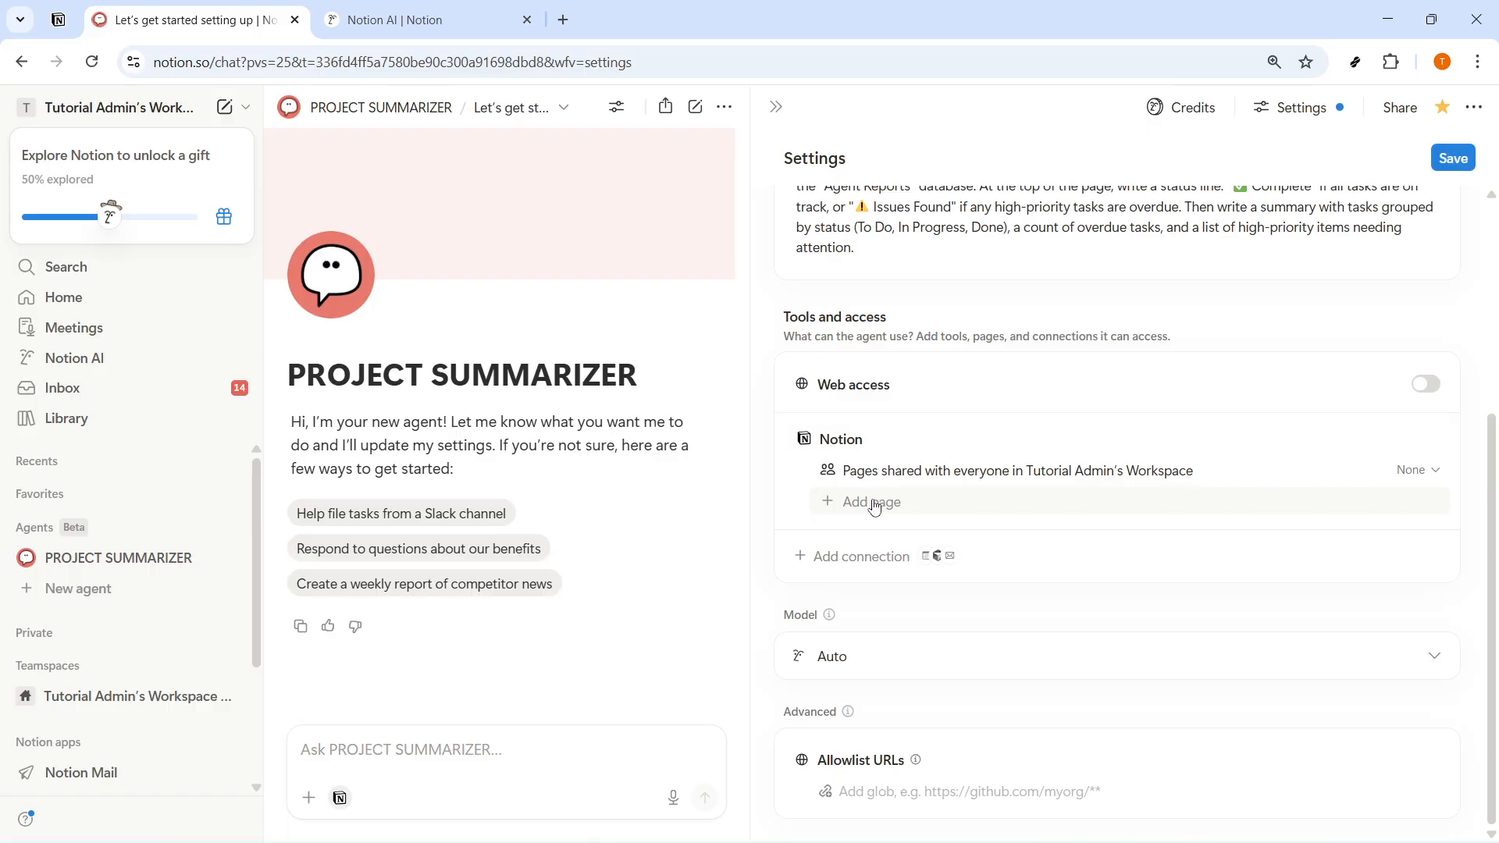
pyautogui.click(876, 508)
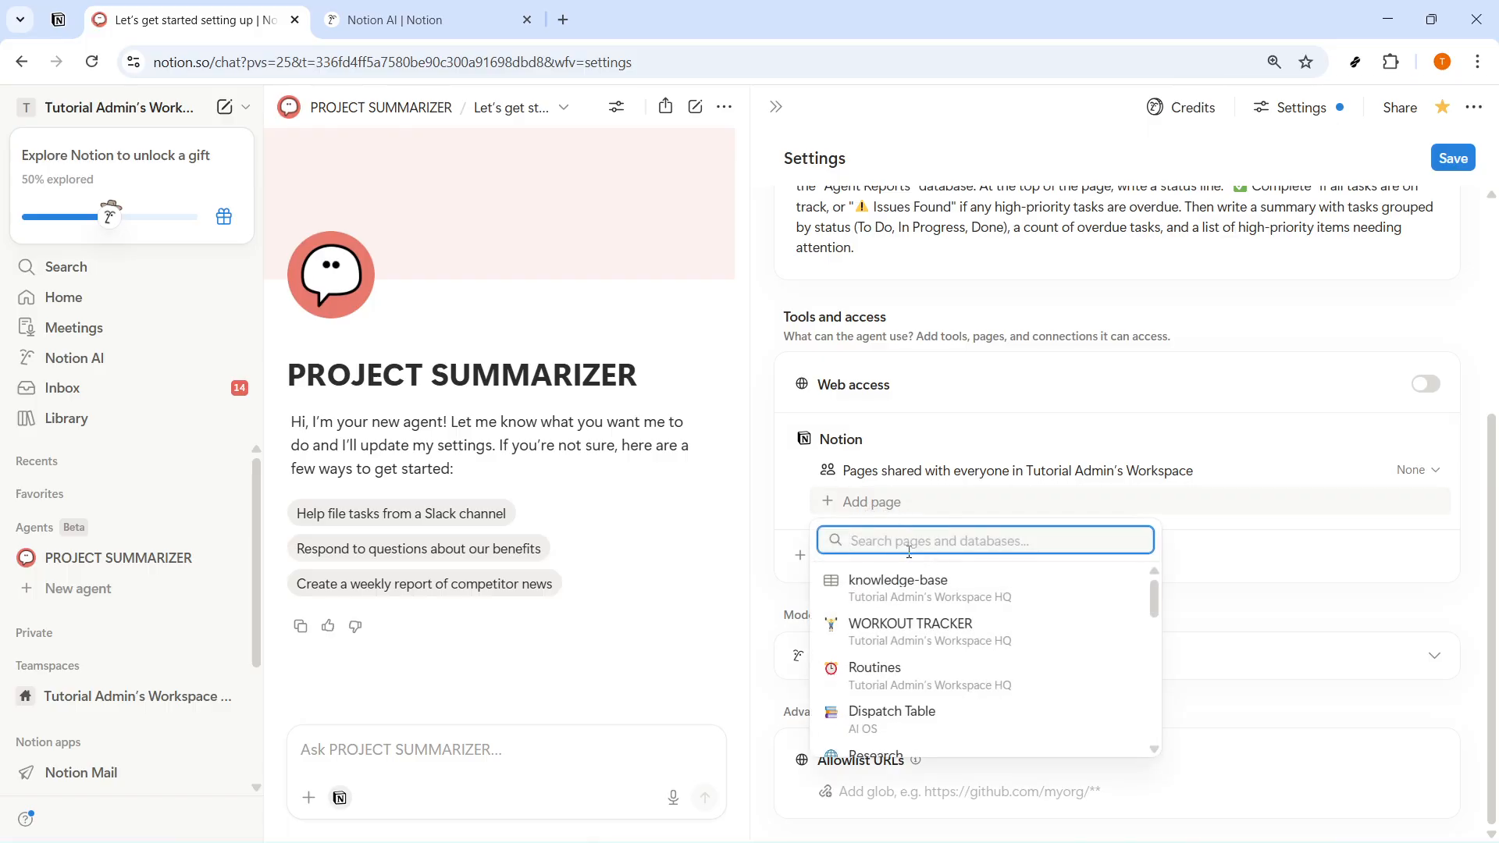
pyautogui.scroll(-3, 917, 715)
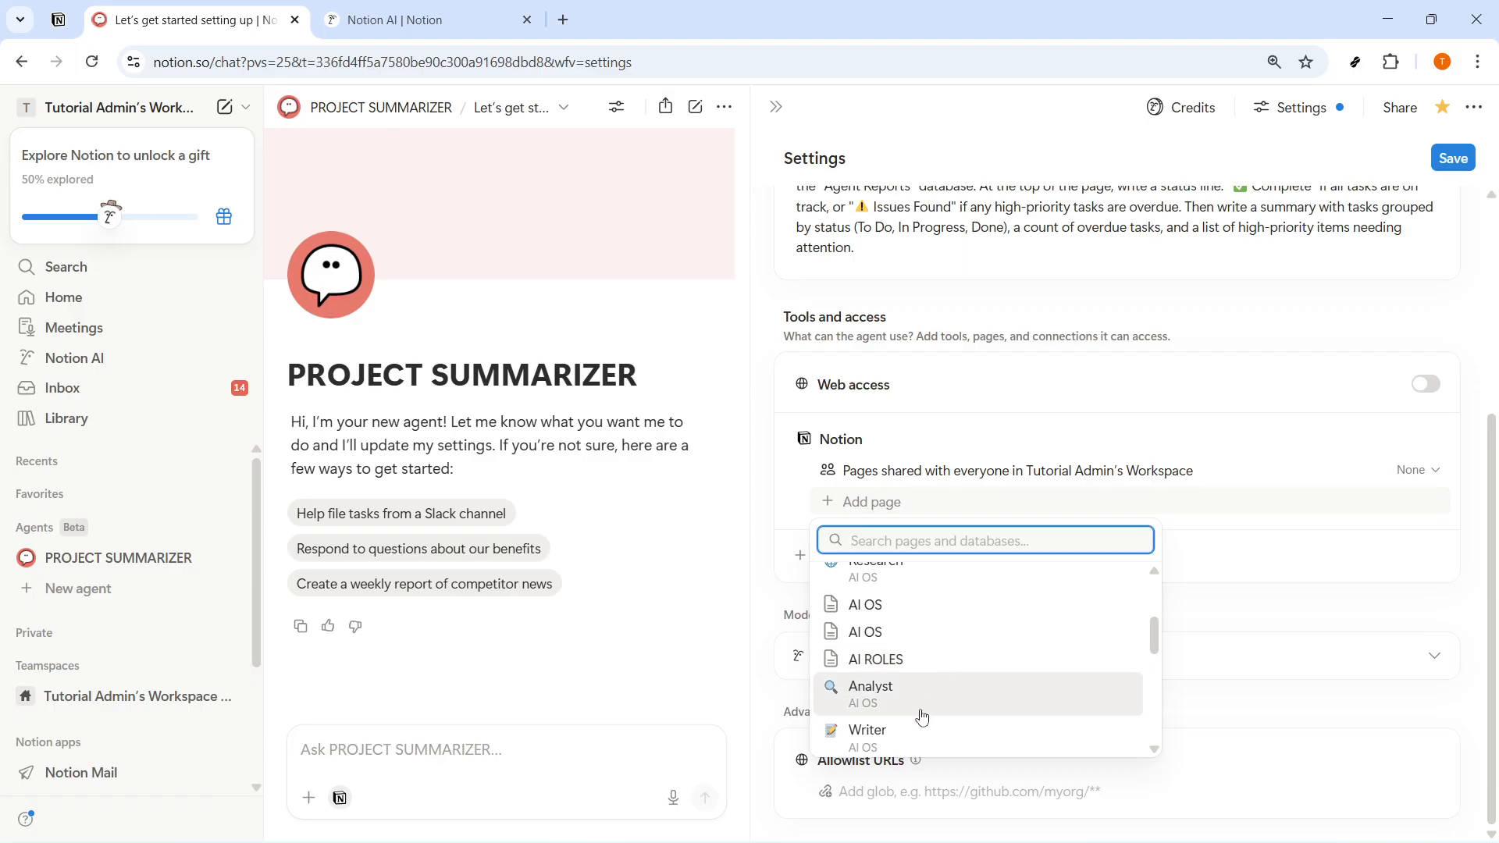
pyautogui.scroll(-5, 922, 703)
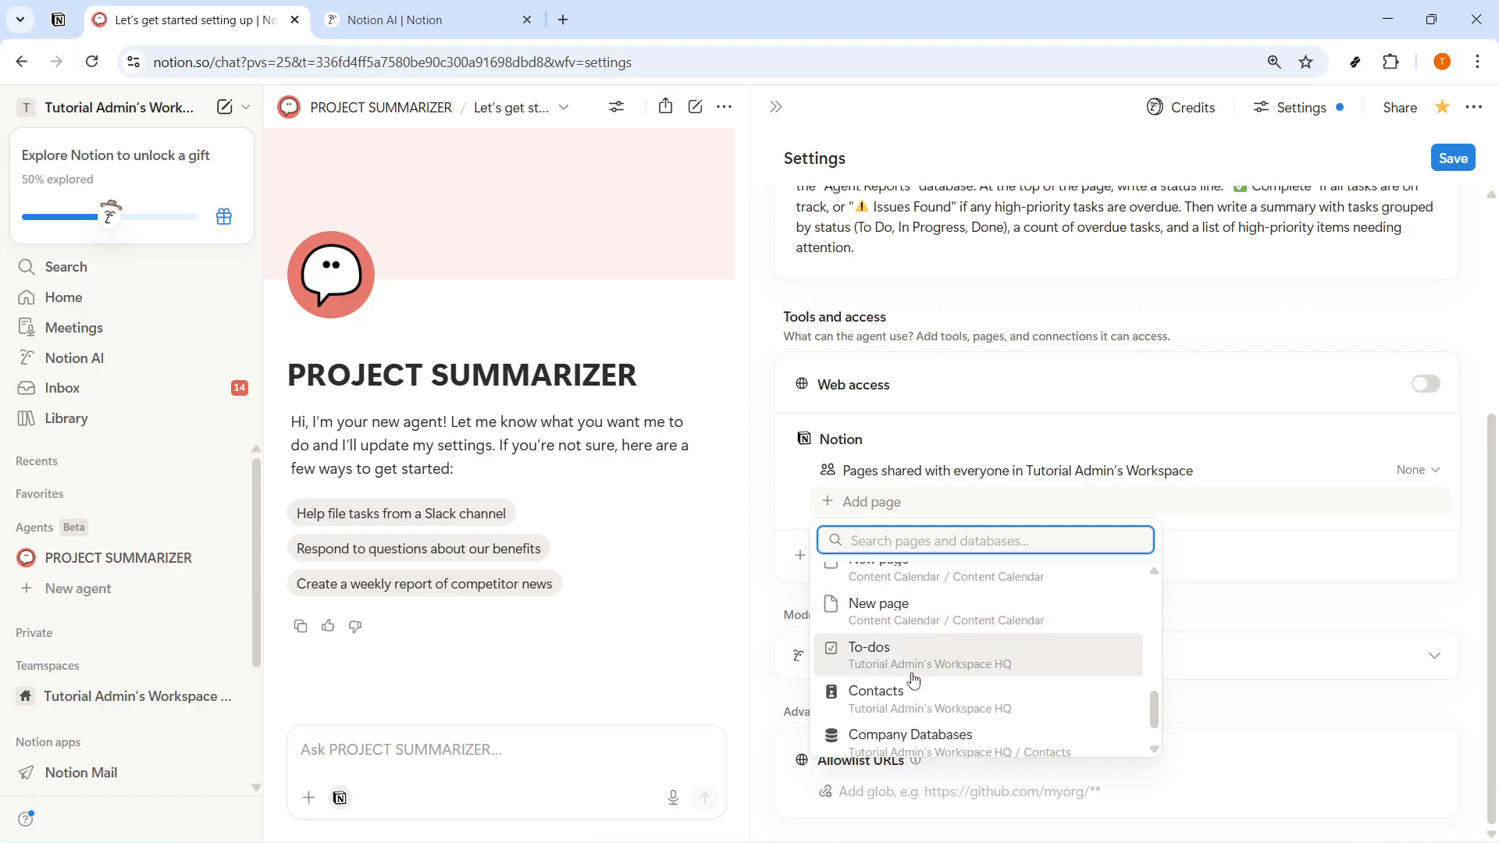
pyautogui.click(911, 669)
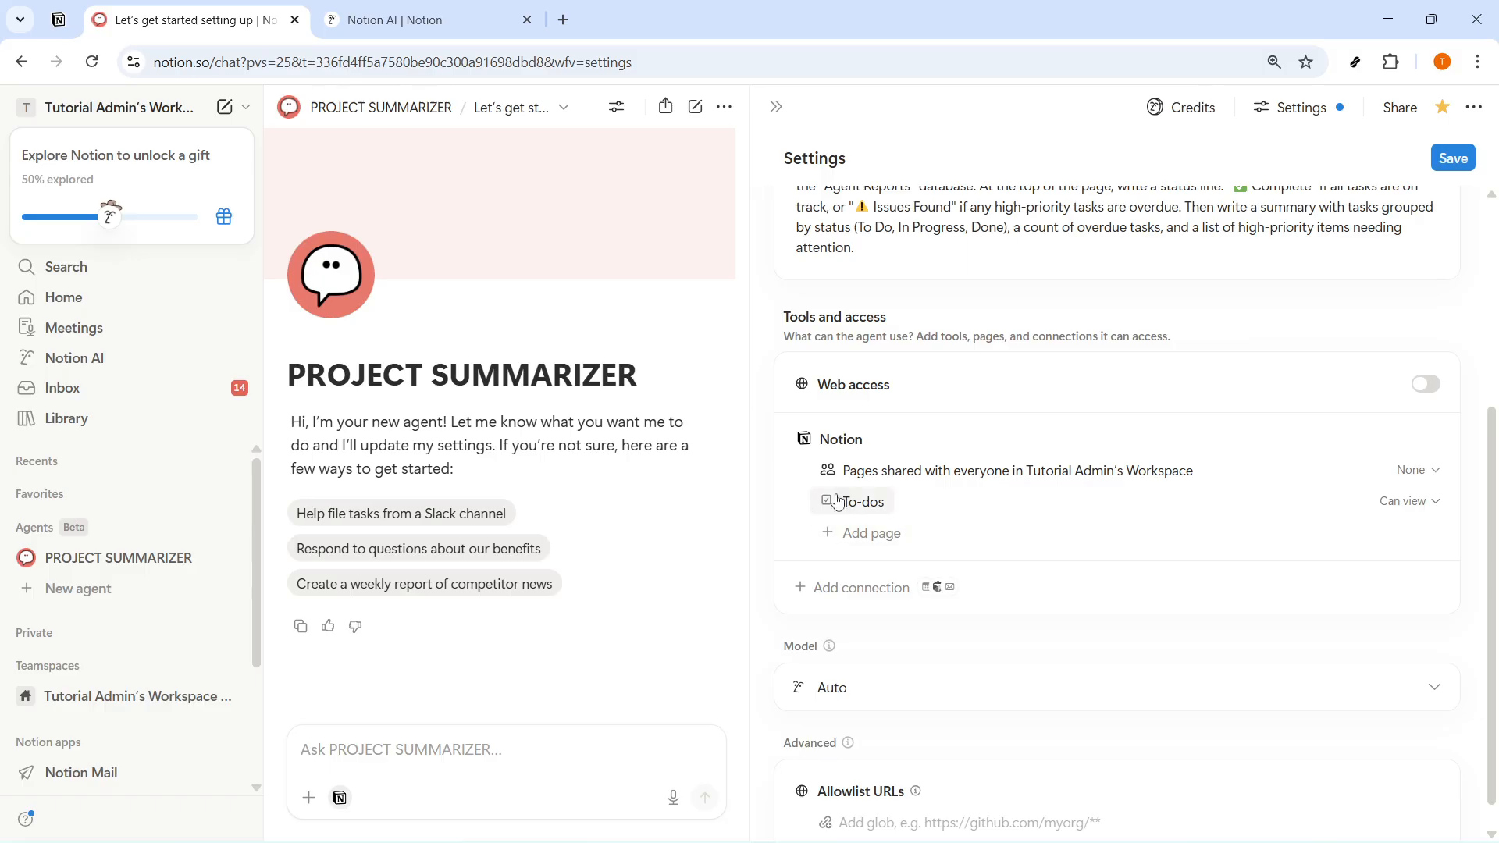
pyautogui.click(1424, 387)
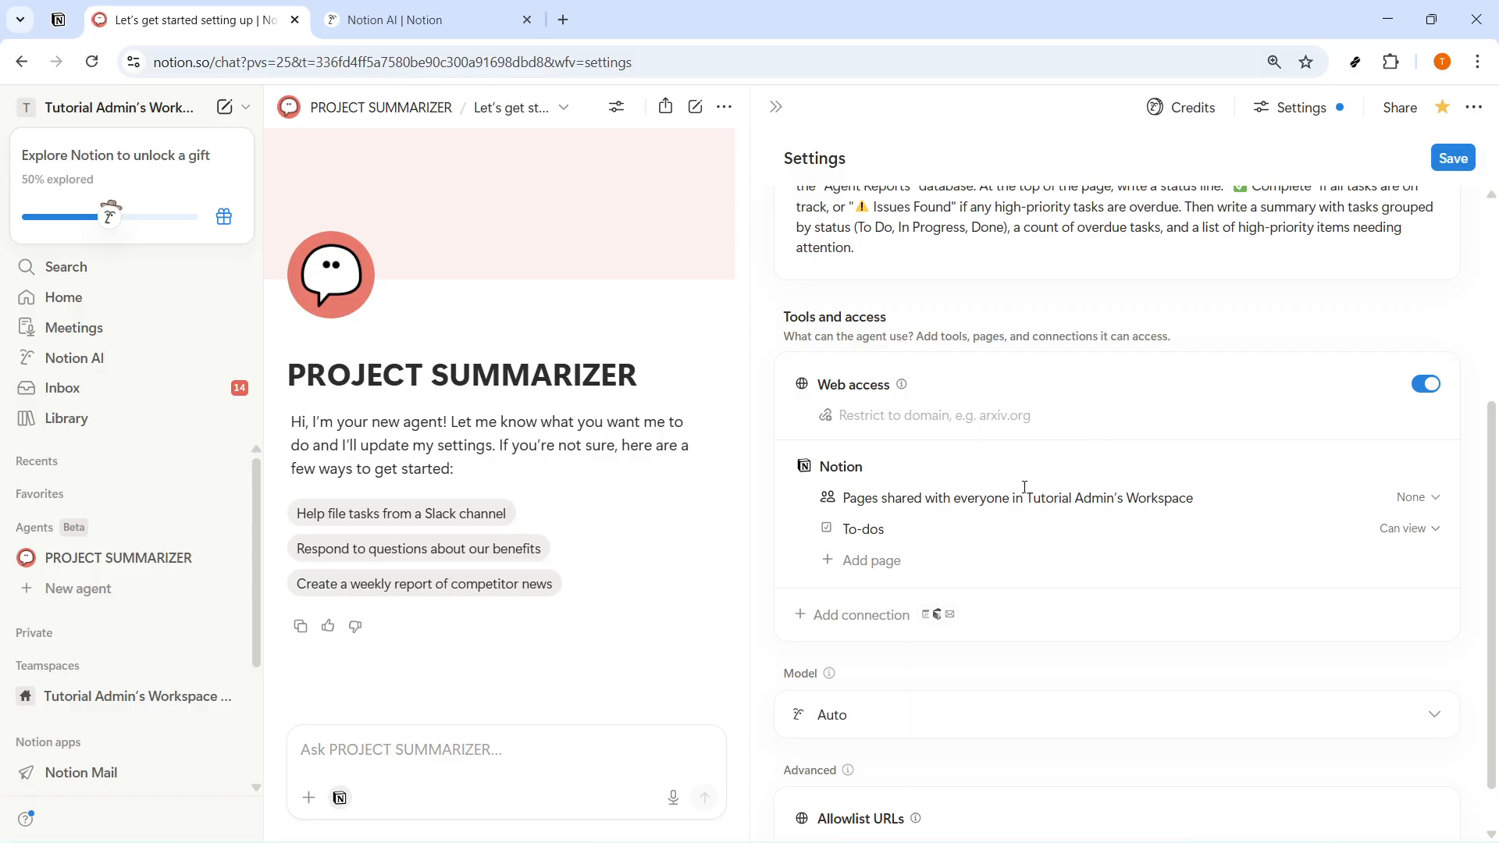
# - Add the Analysts page to the Notion pages the agent can access
pyautogui.click(873, 562)
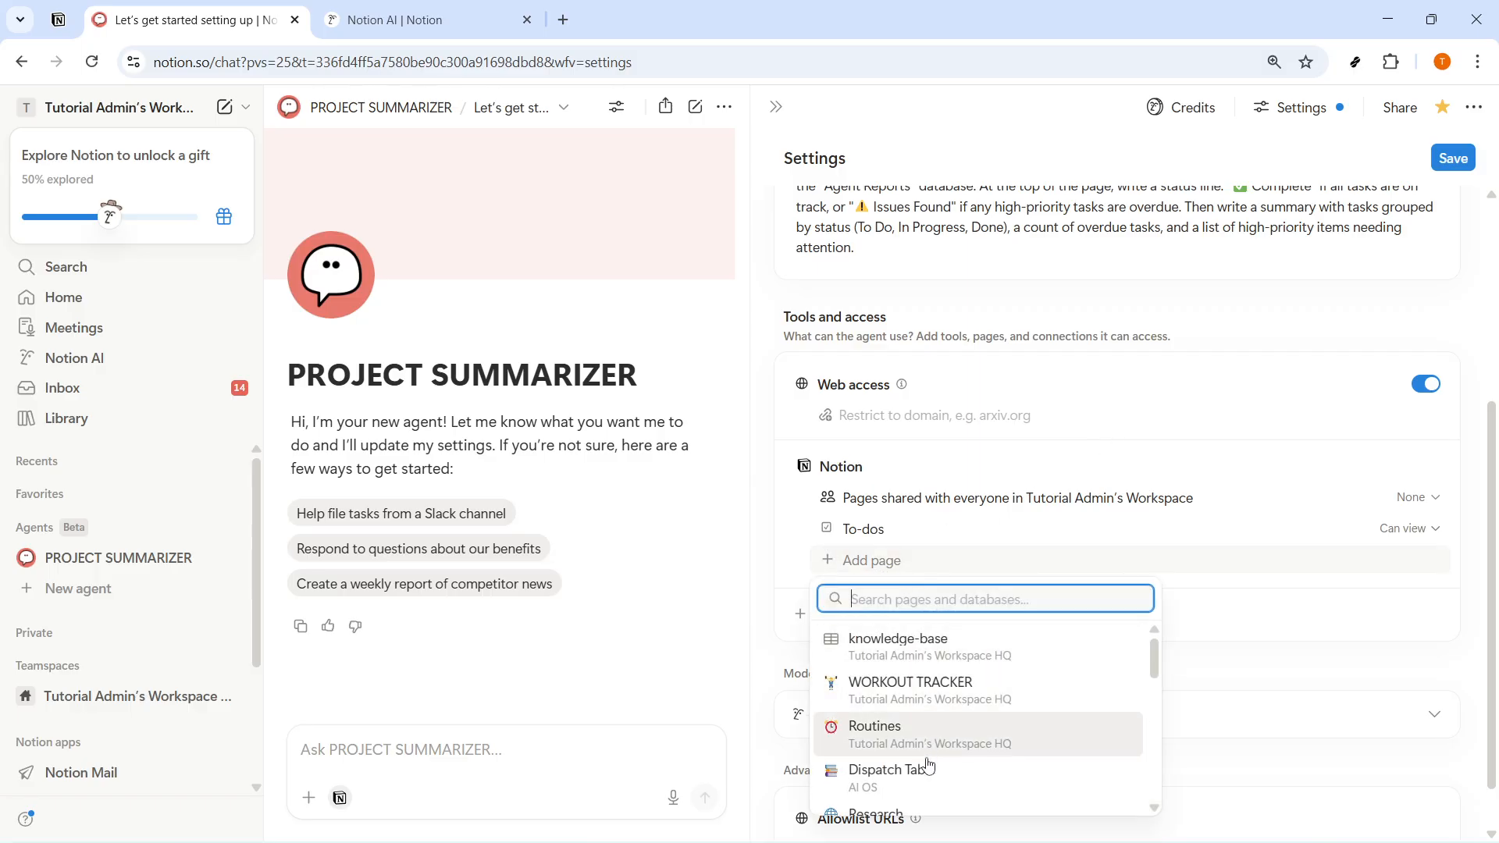
pyautogui.scroll(-3, 943, 792)
pyautogui.scroll(-1, 943, 792)
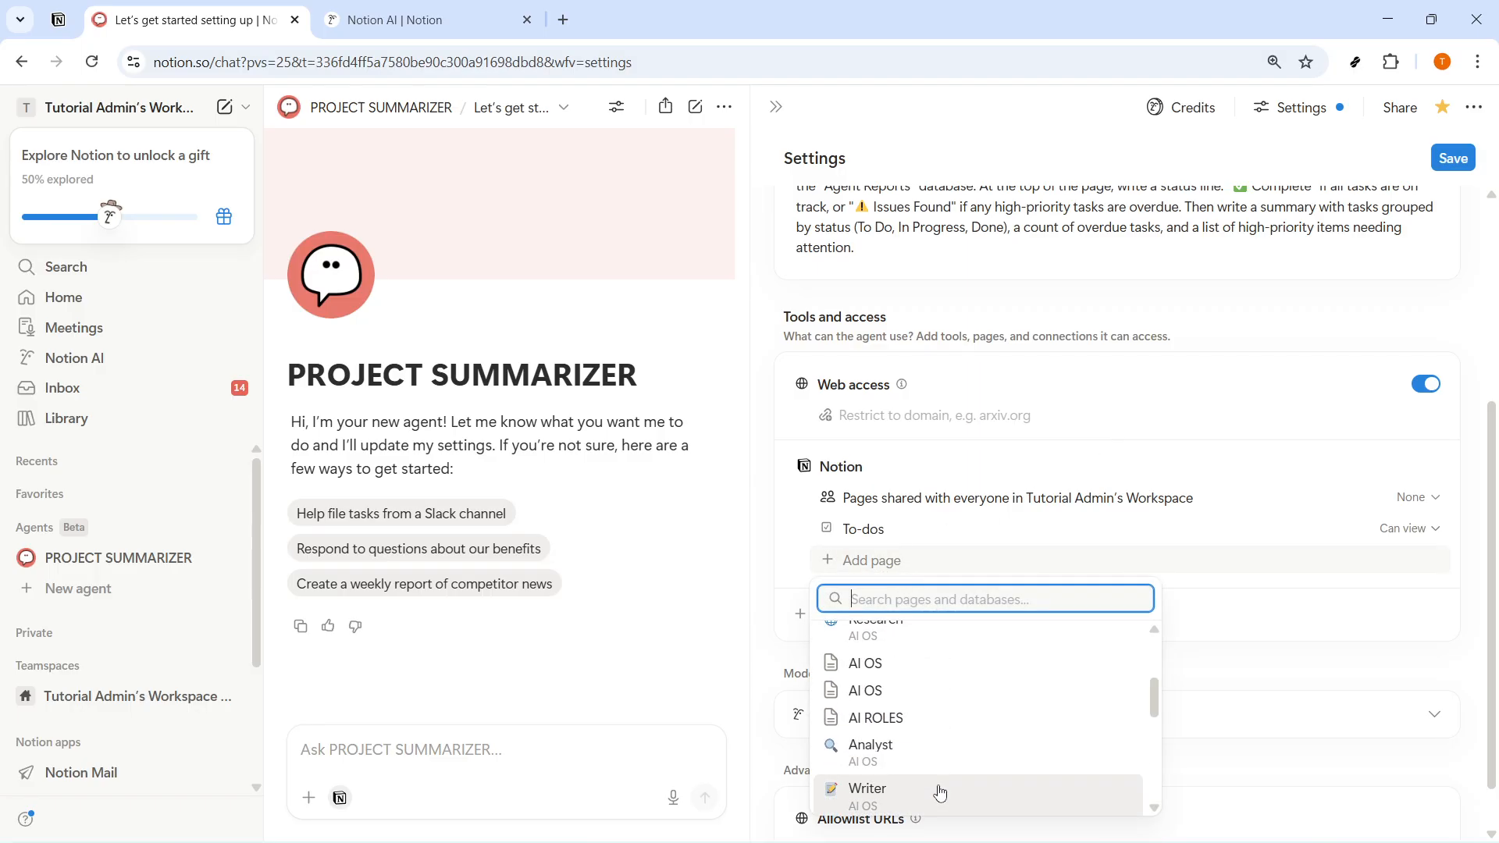
pyautogui.scroll(-2, 938, 791)
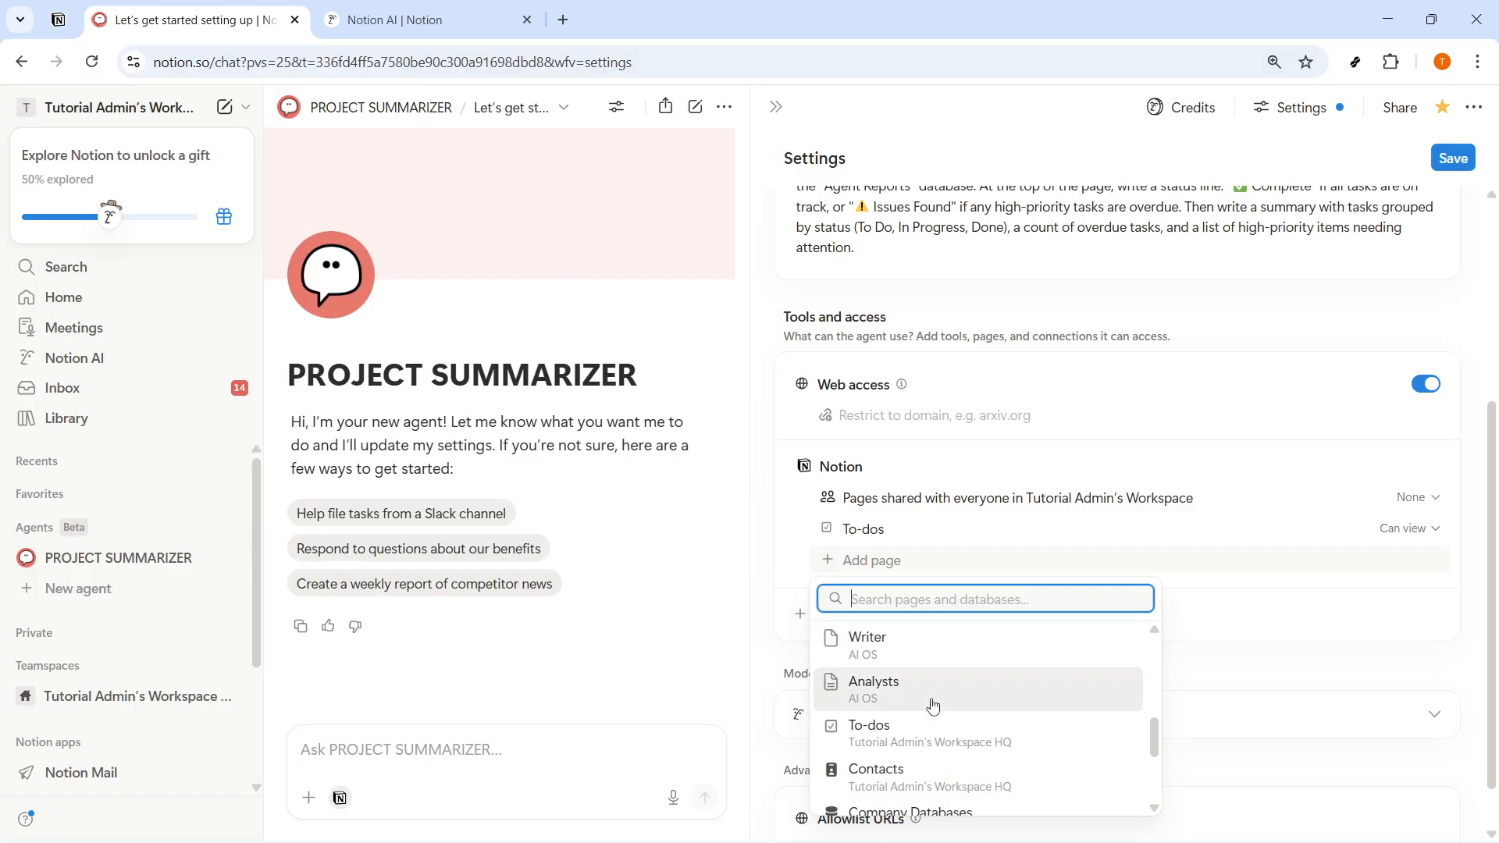
pyautogui.click(906, 691)
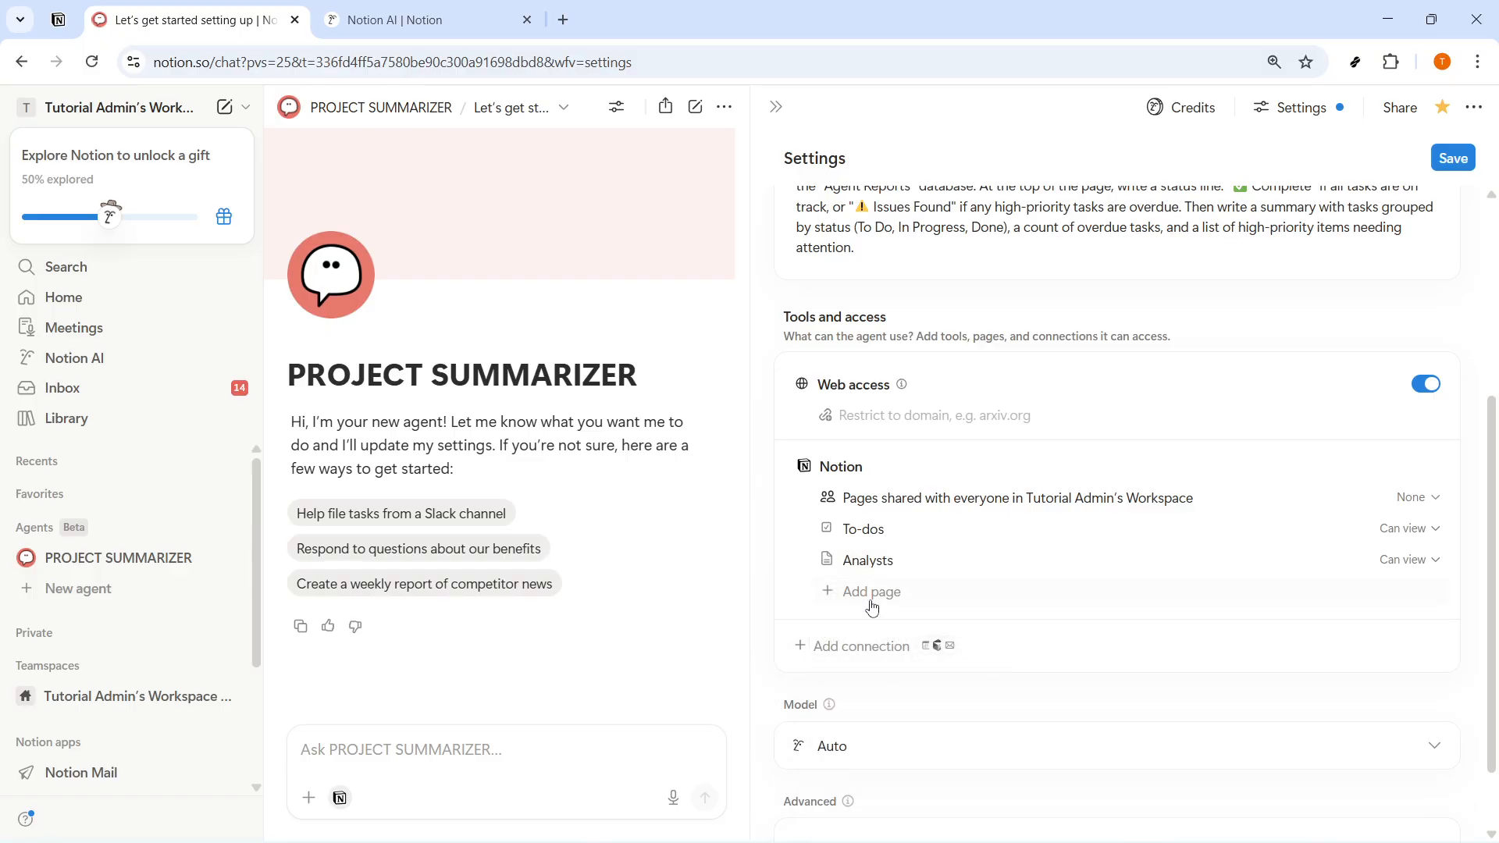
# - Look over the pages that can be added to the agent and the available models, leaving both settings as they are
pyautogui.click(892, 587)
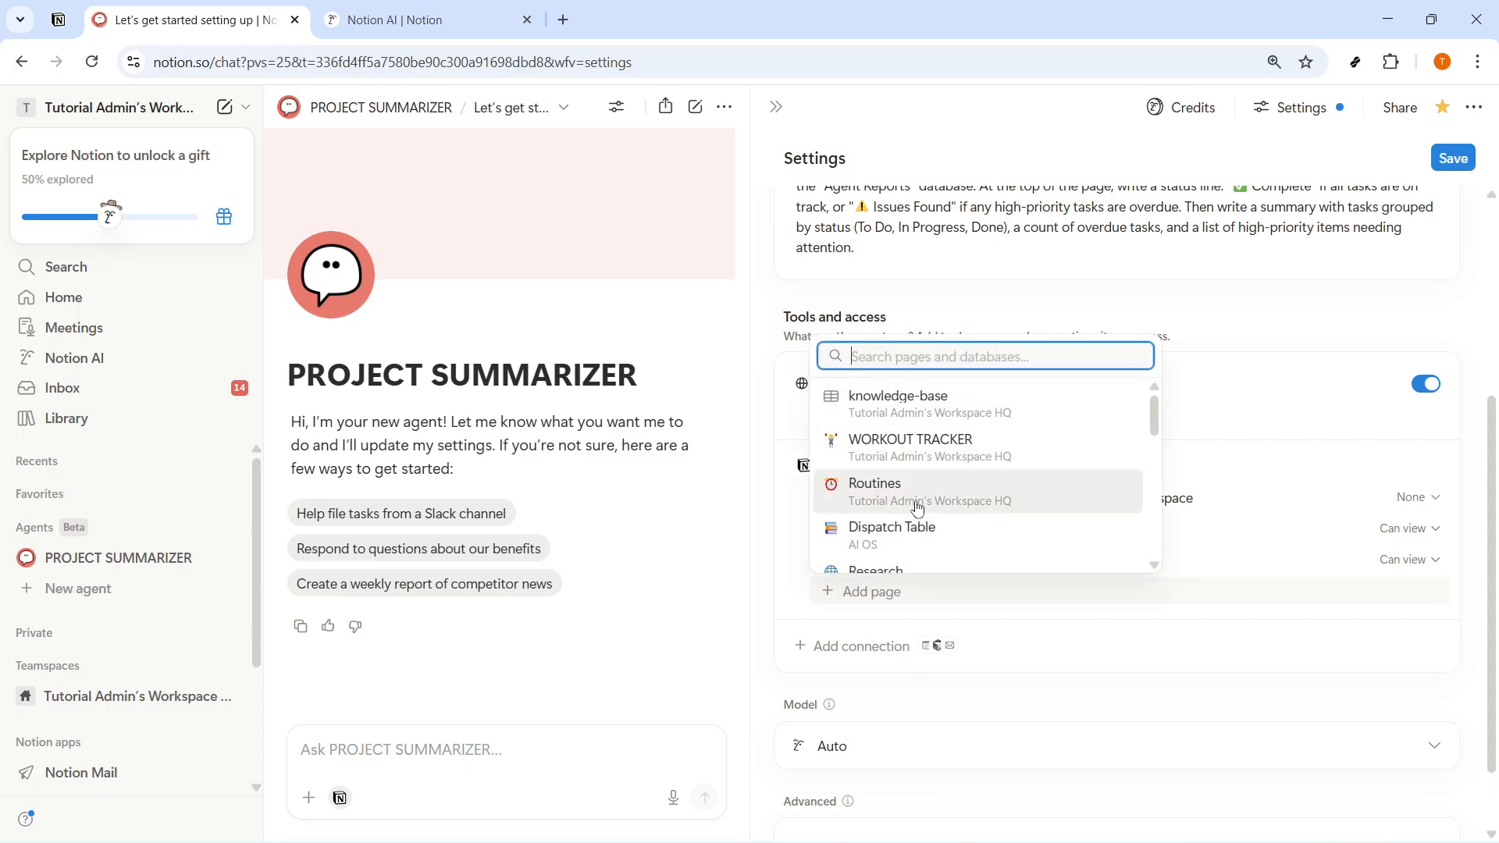
pyautogui.scroll(-5, 917, 572)
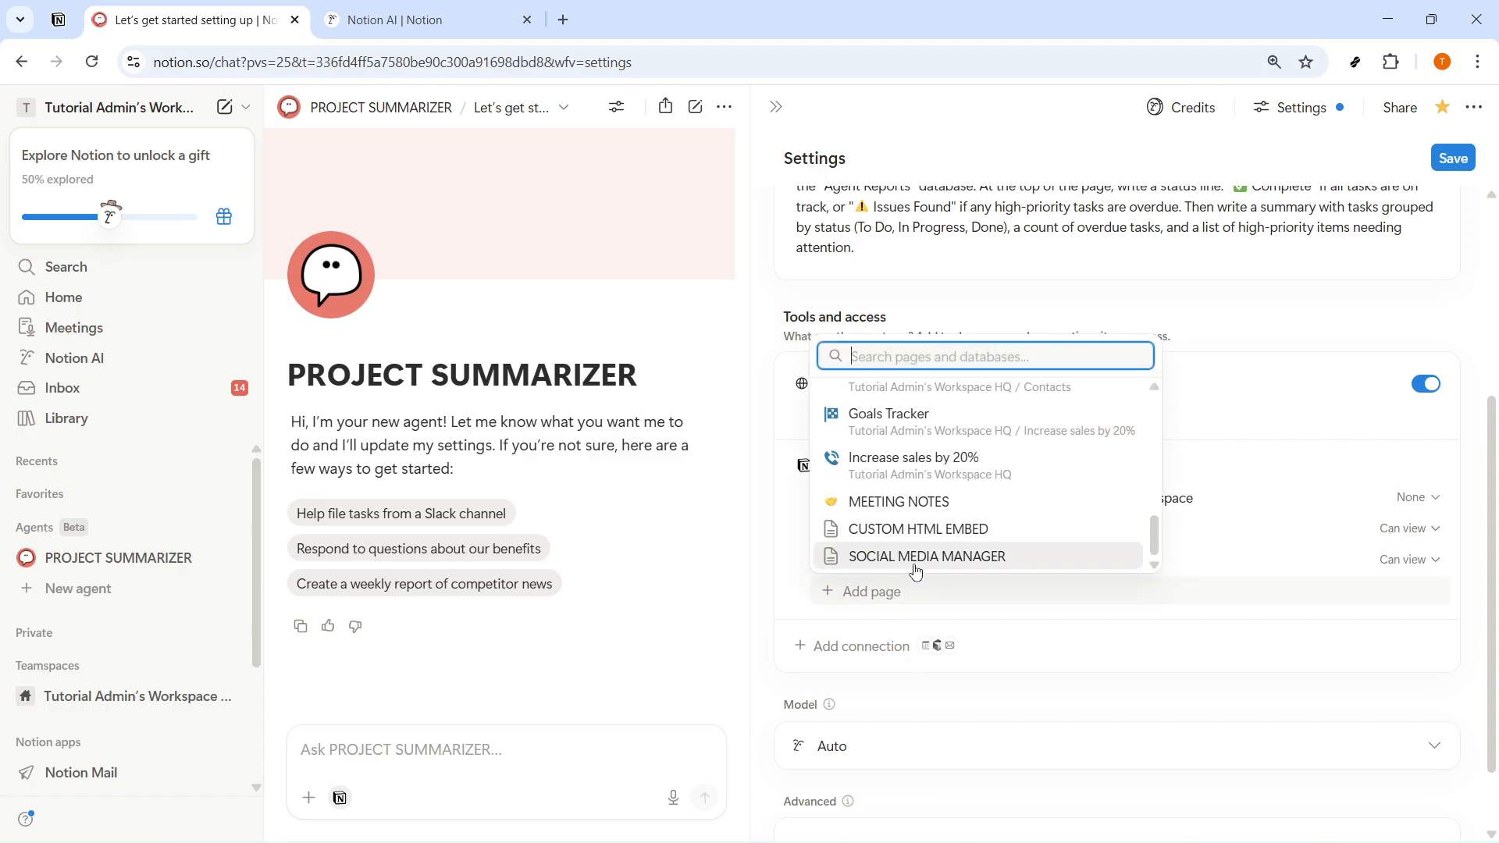
pyautogui.click(905, 625)
pyautogui.scroll(-1, 896, 648)
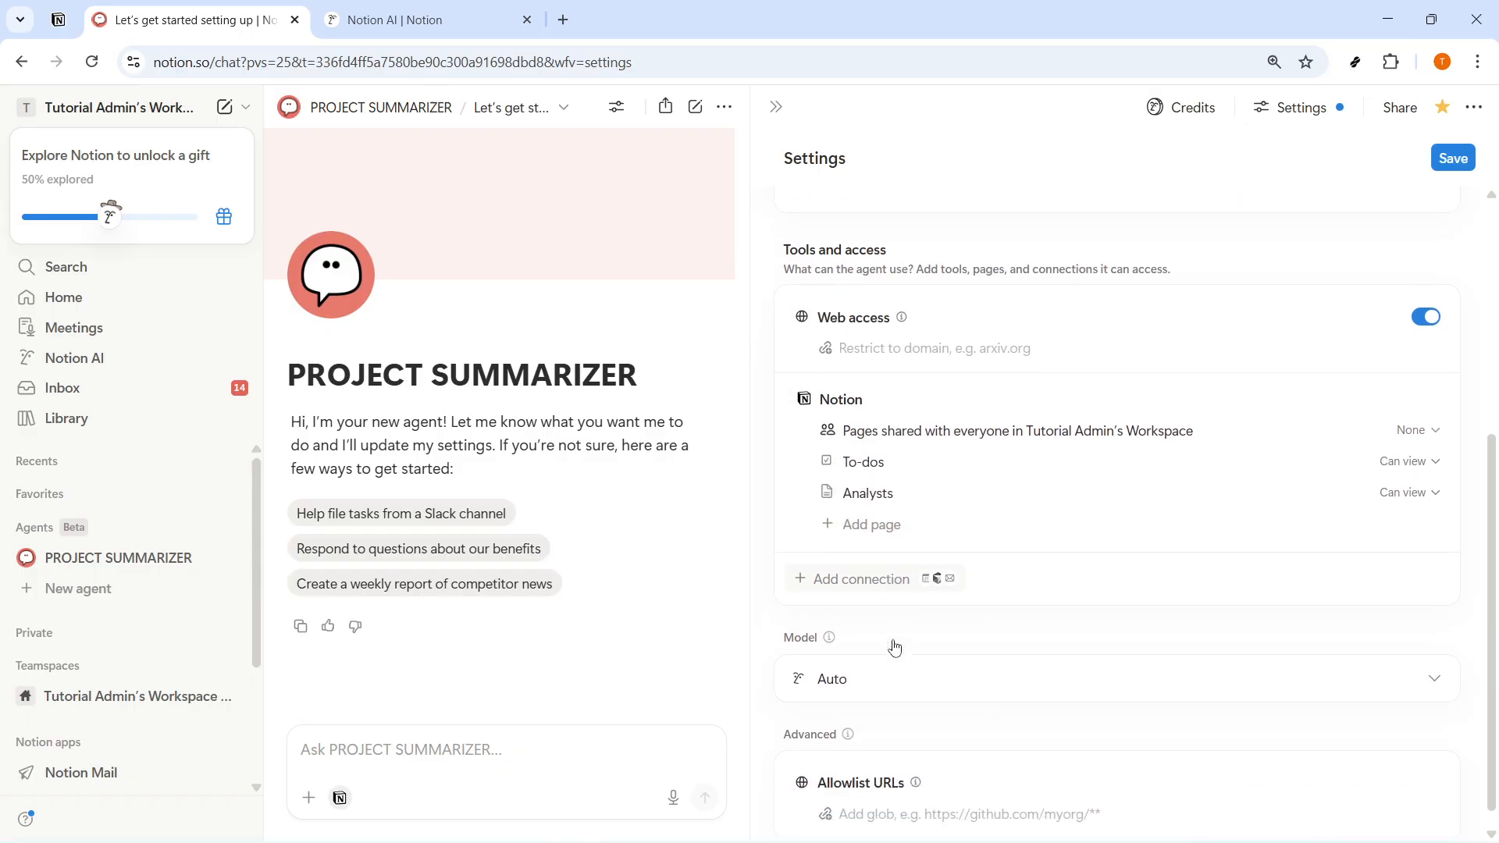
pyautogui.scroll(-1, 895, 648)
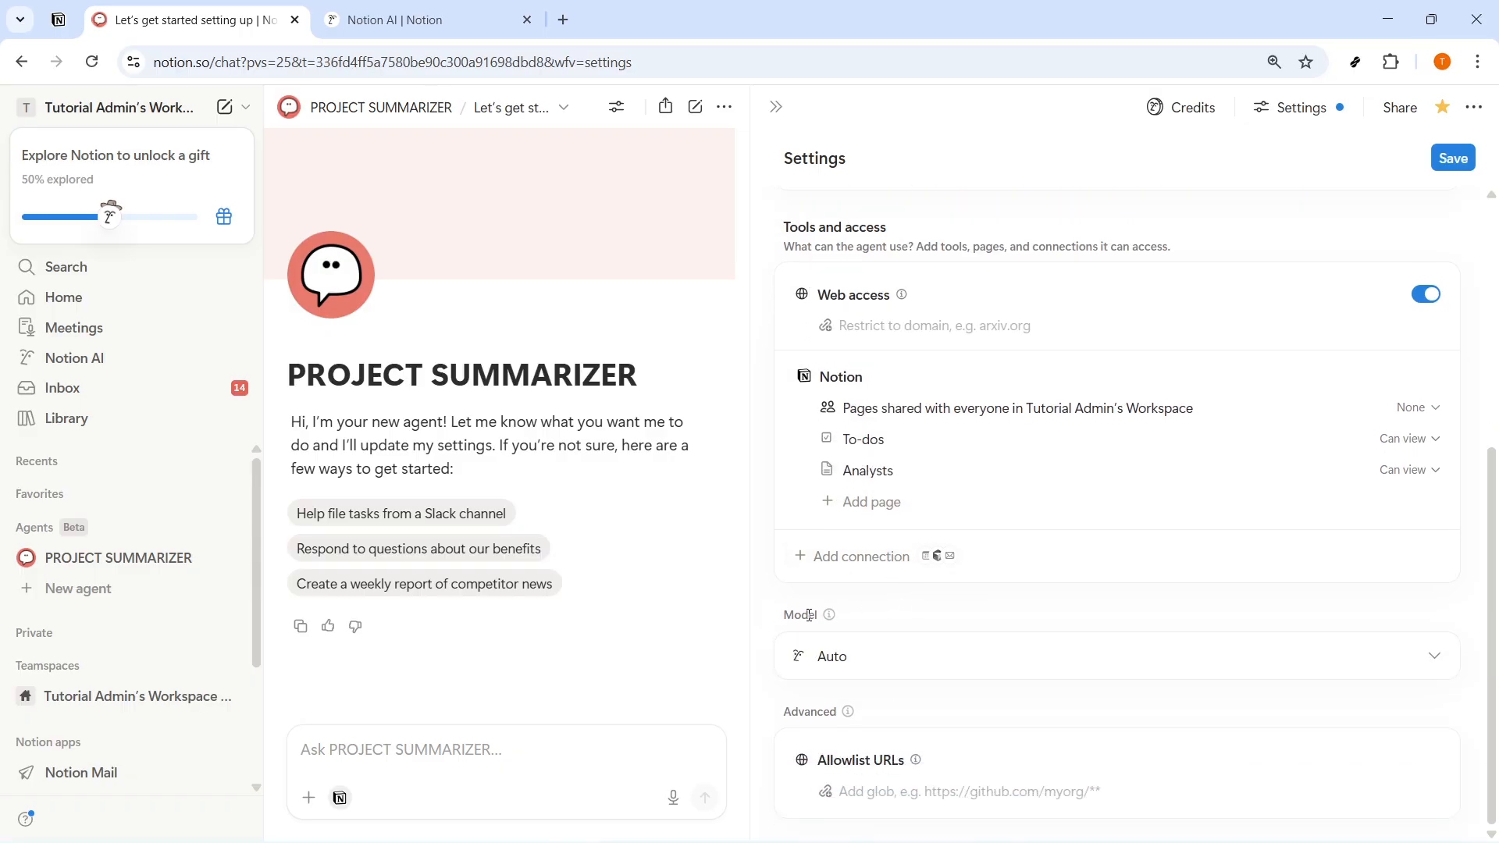
pyautogui.click(1455, 665)
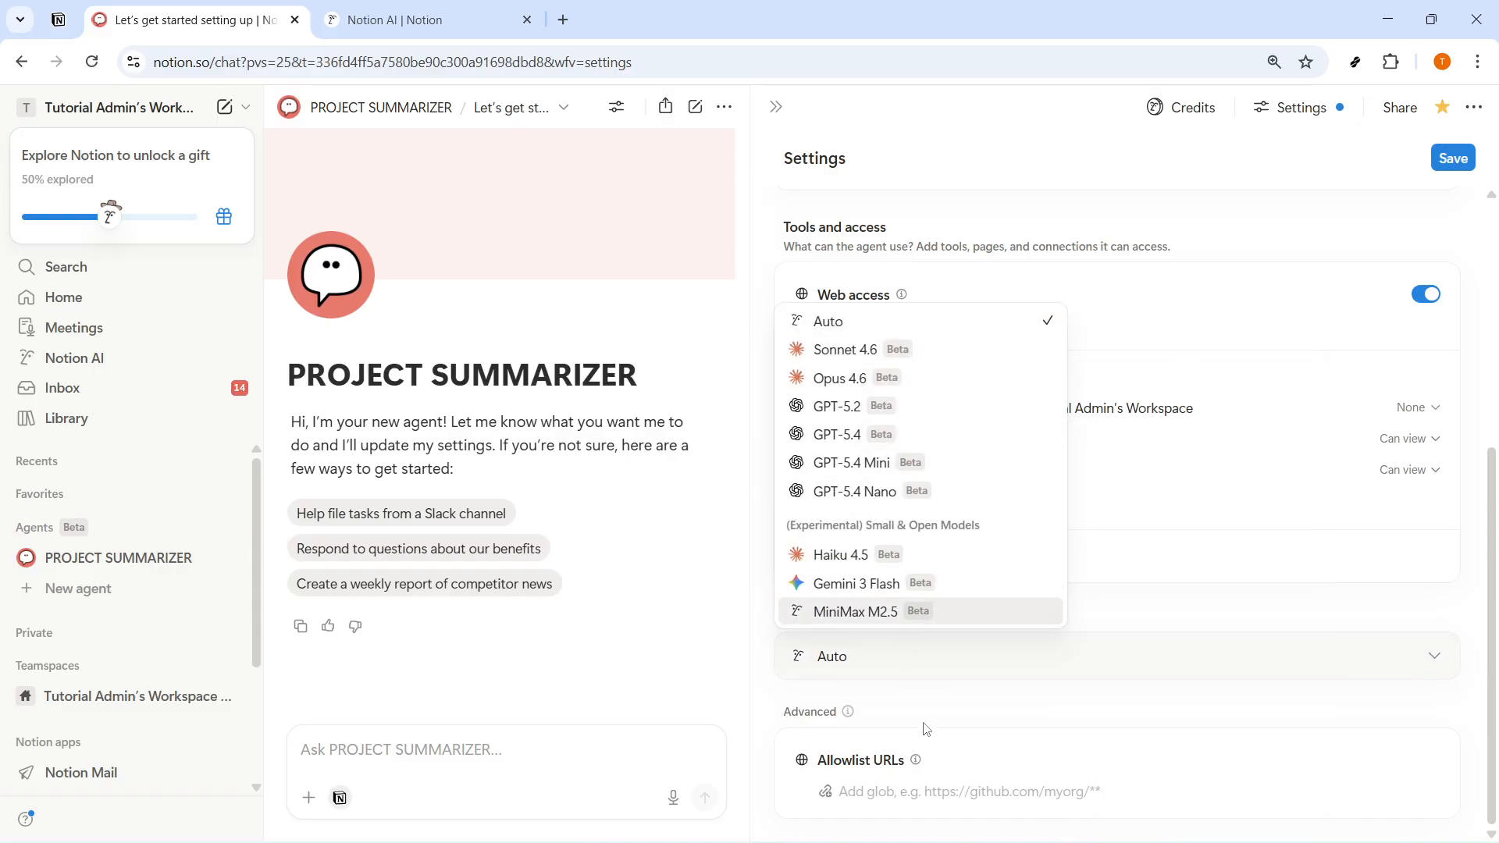
pyautogui.click(972, 220)
# - Run PROJECT SUMMARIZER and open its "Help running Project Summarizer" chat from the agent's recent activity
pyautogui.scroll(5, 972, 219)
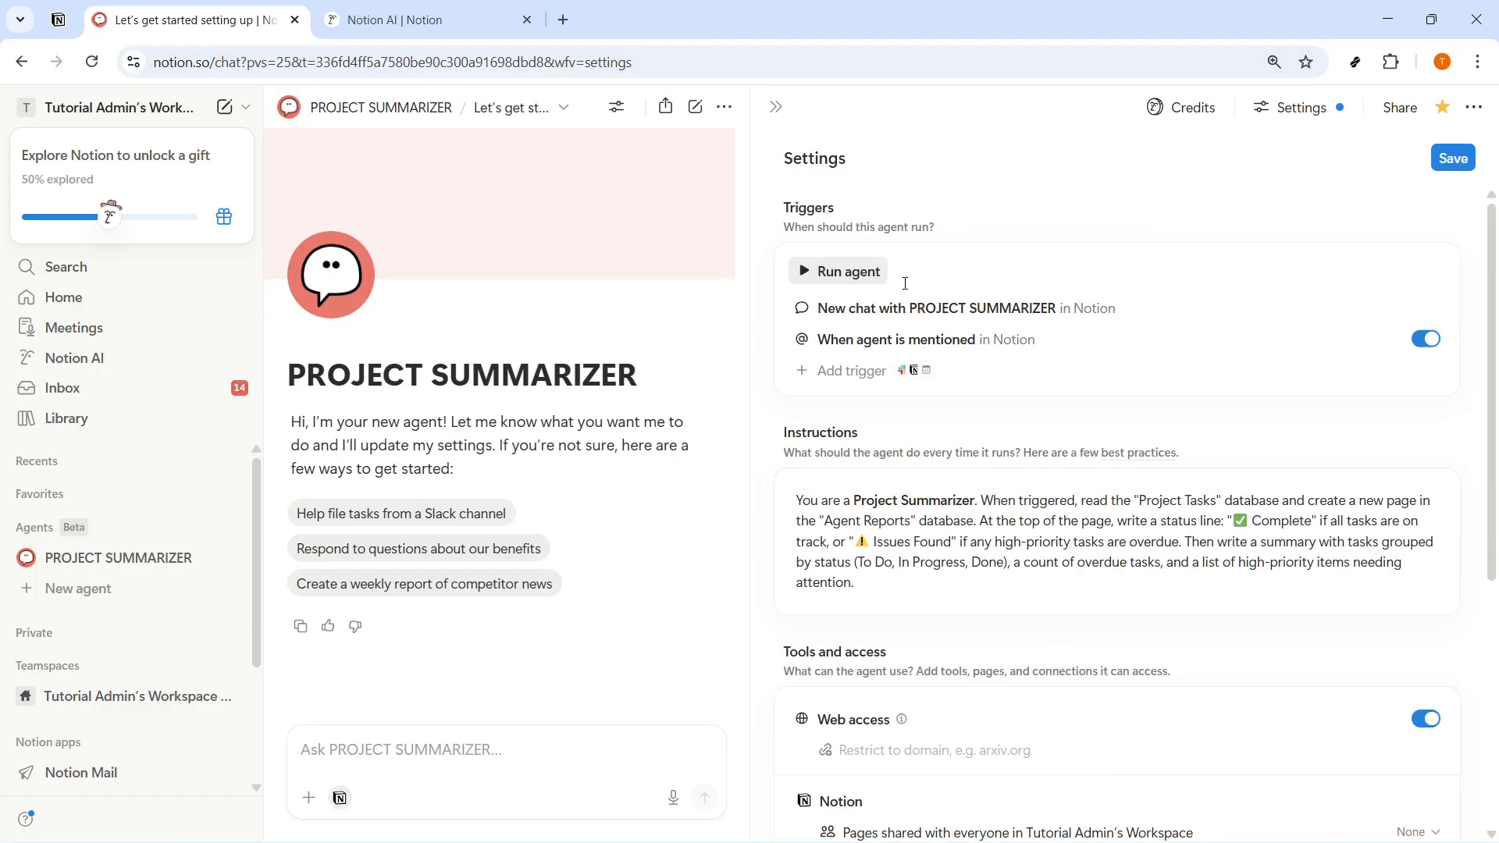
pyautogui.click(837, 274)
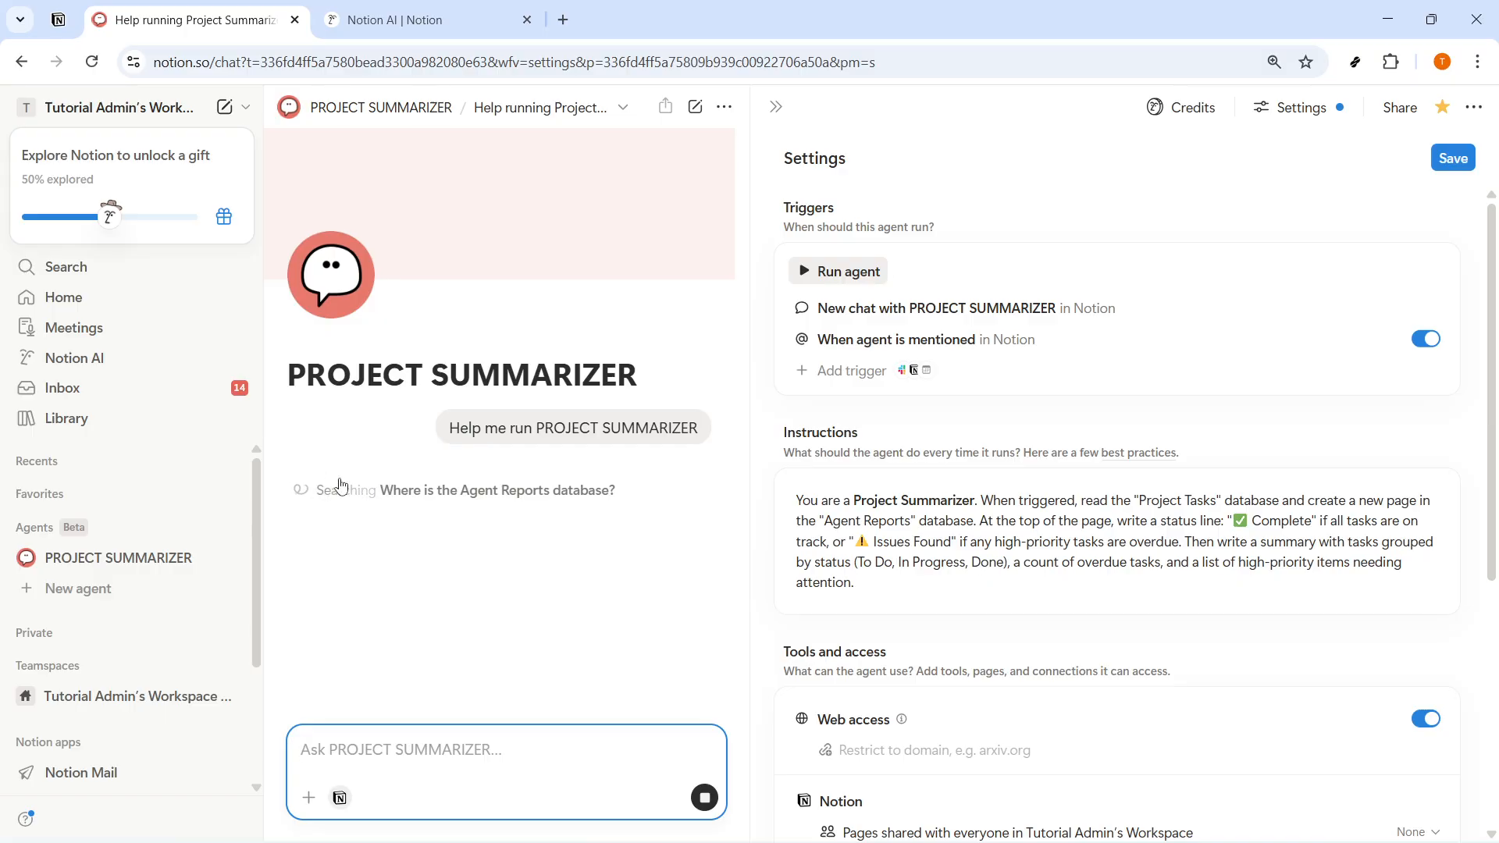
pyautogui.click(775, 111)
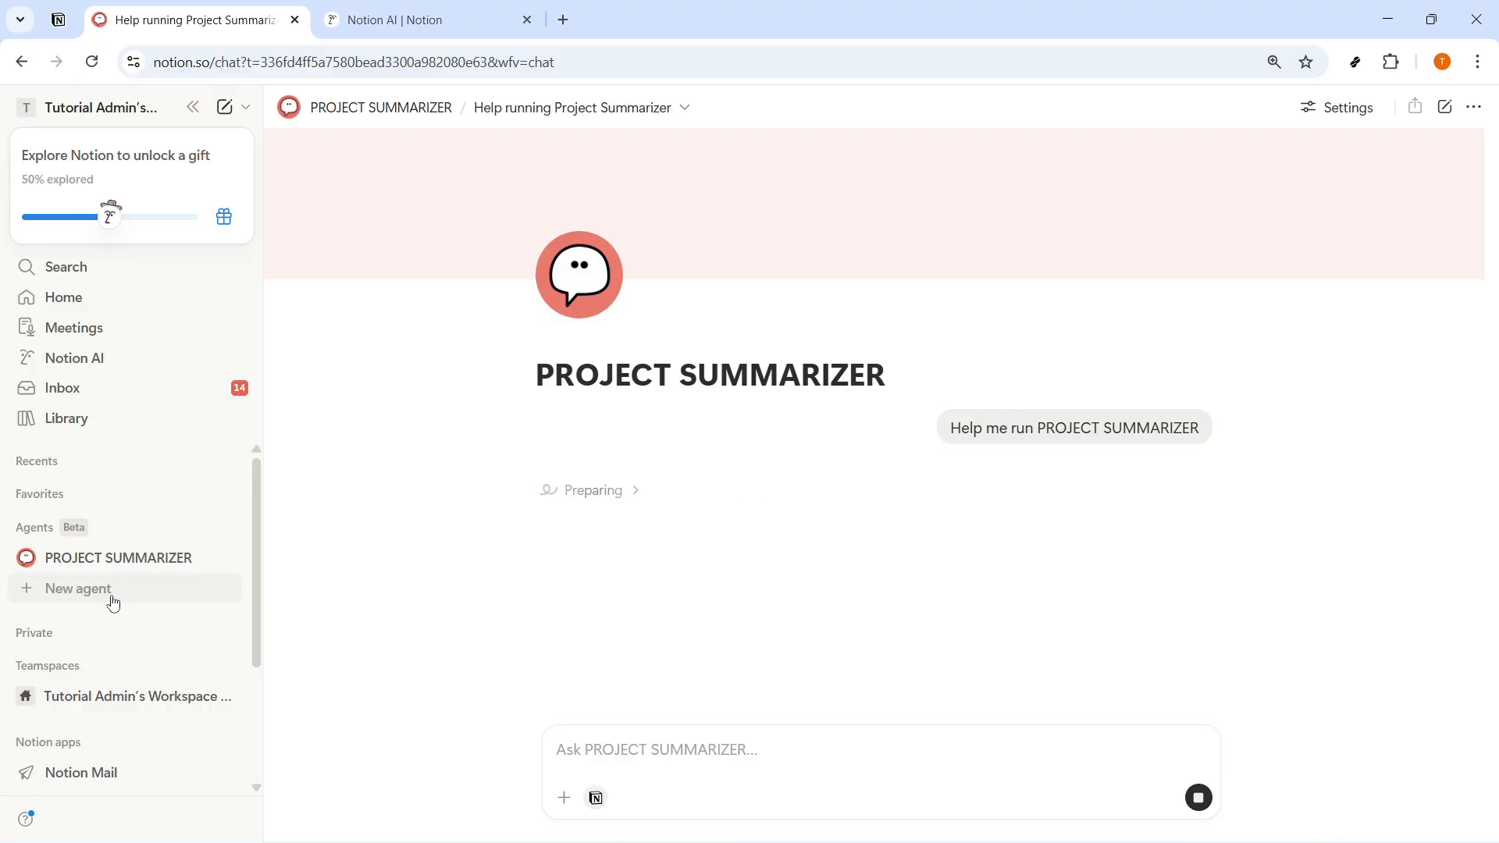
pyautogui.click(113, 565)
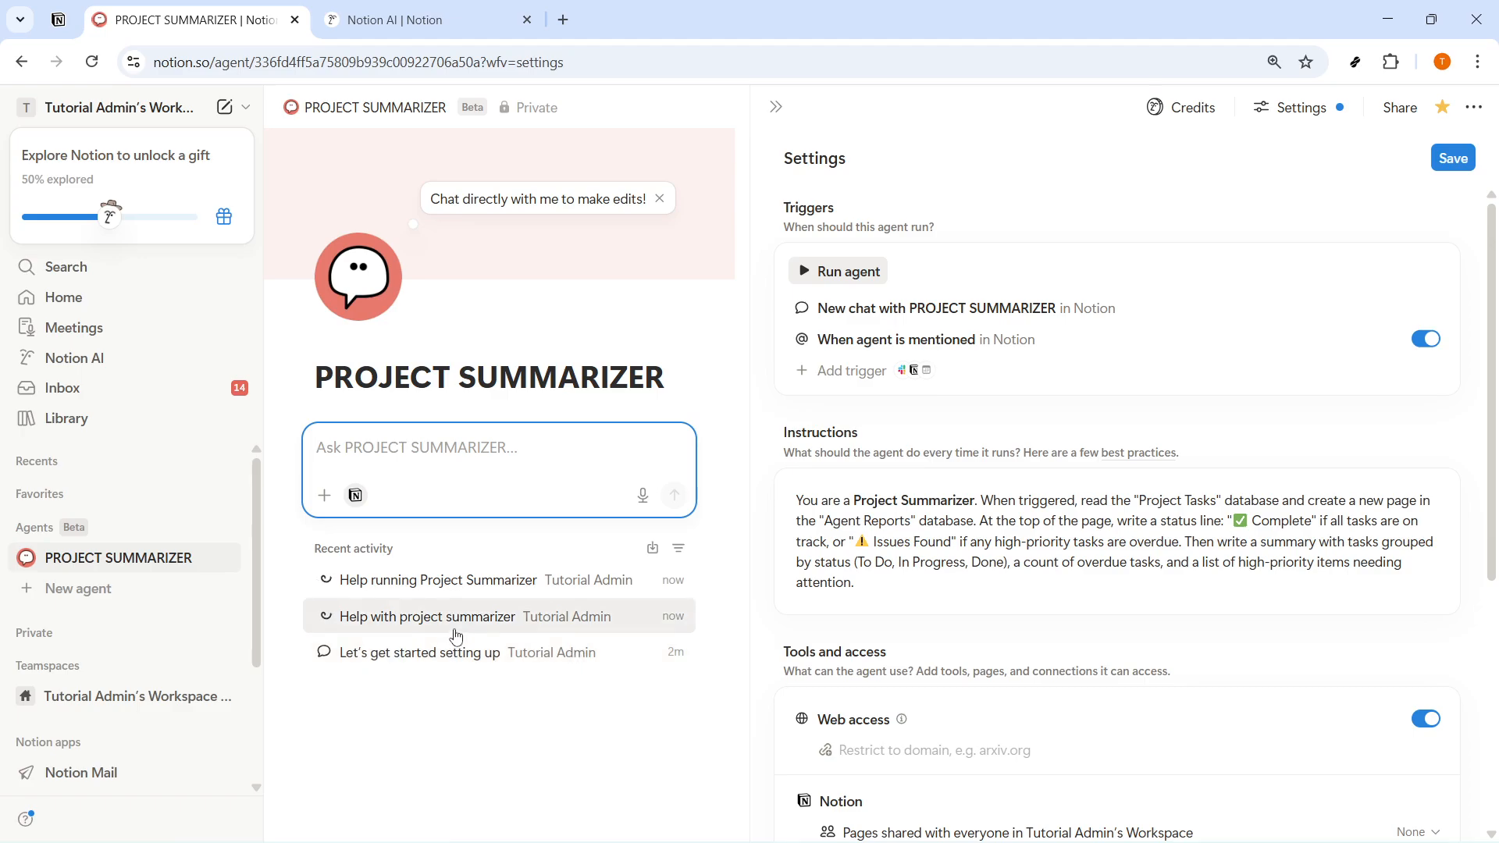
pyautogui.rightClick(435, 582)
pyautogui.press('Escape')
pyautogui.click(411, 590)
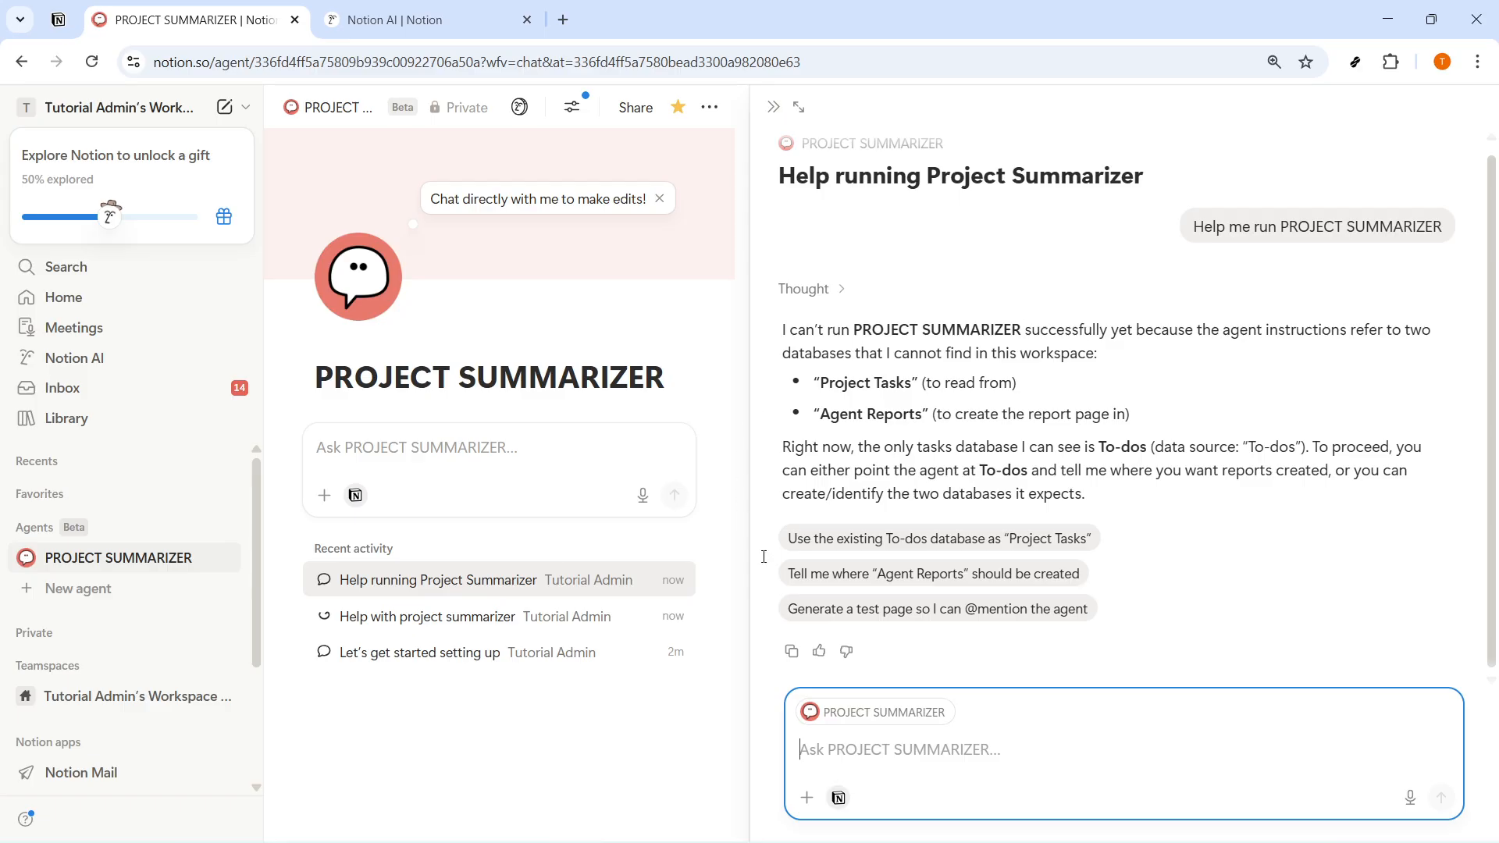
# - Have the agent use the existing To-dos database as "Project Tasks" and approve the update of its instructions
pyautogui.click(990, 538)
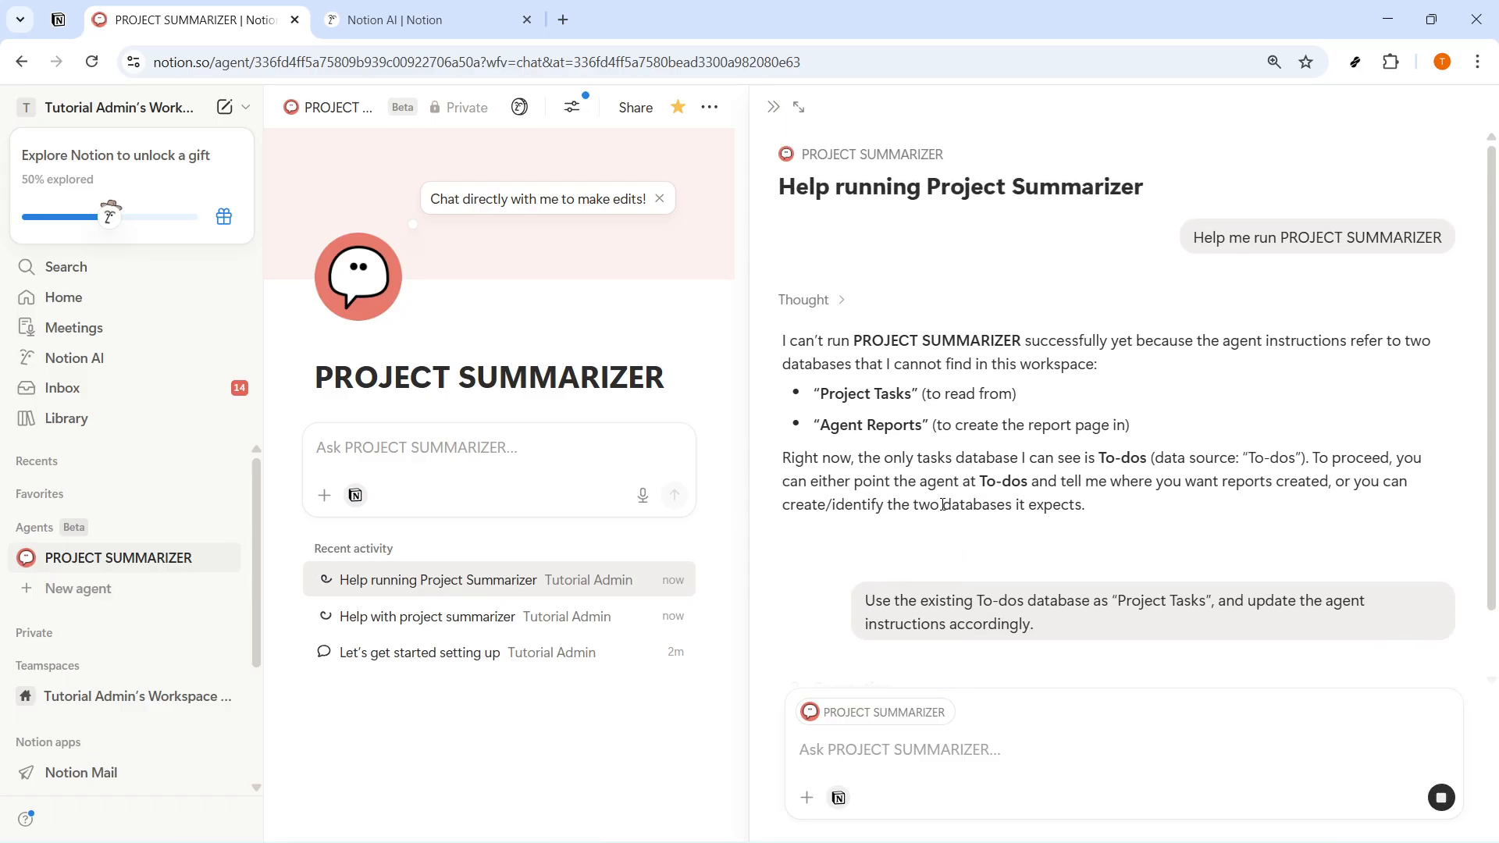
pyautogui.moveTo(813, 384); pyautogui.dragTo(1135, 430)
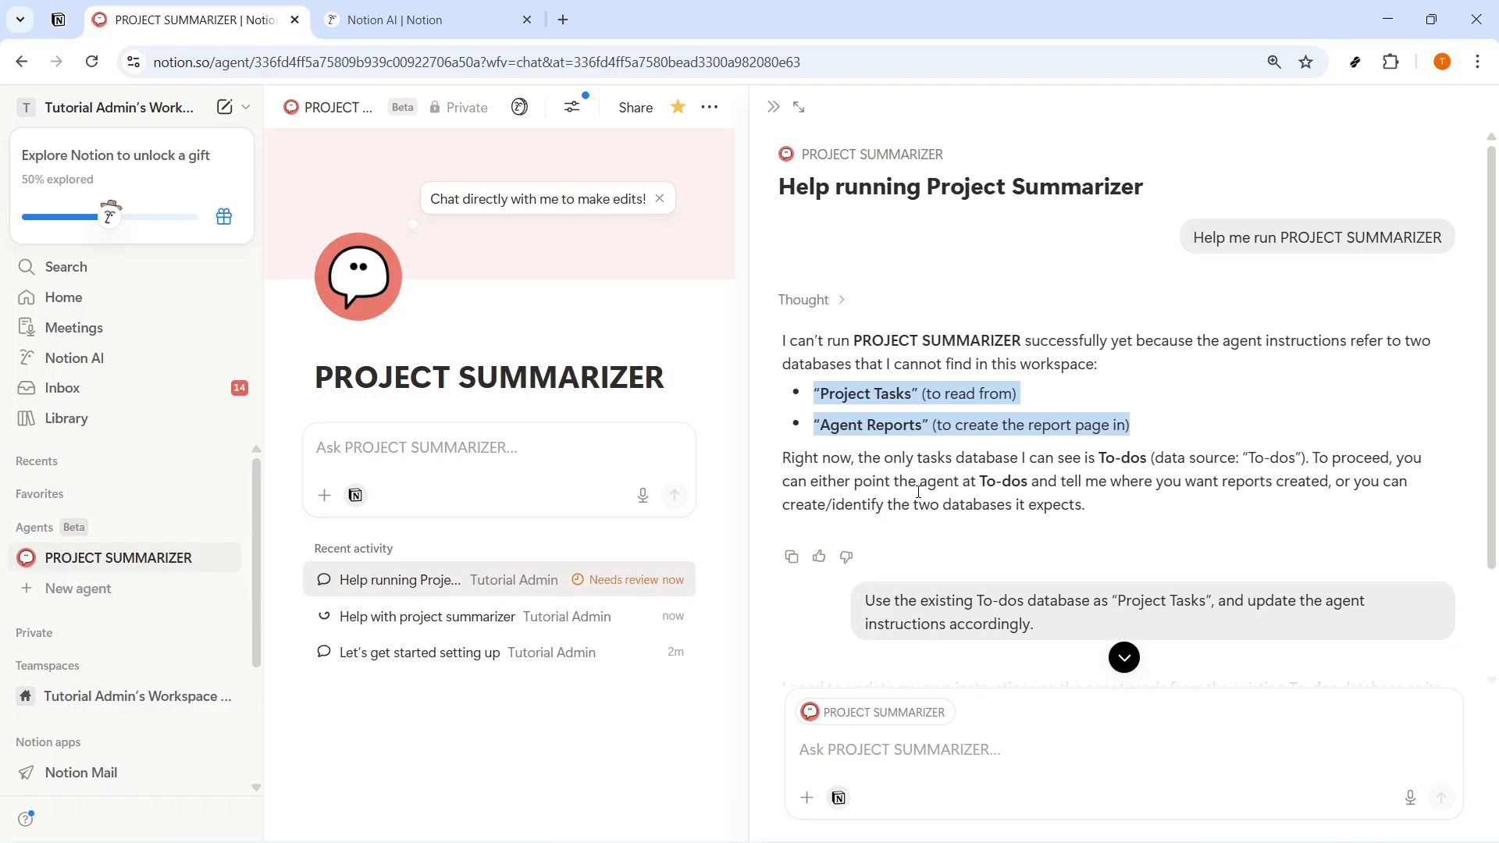
pyautogui.click(1404, 651)
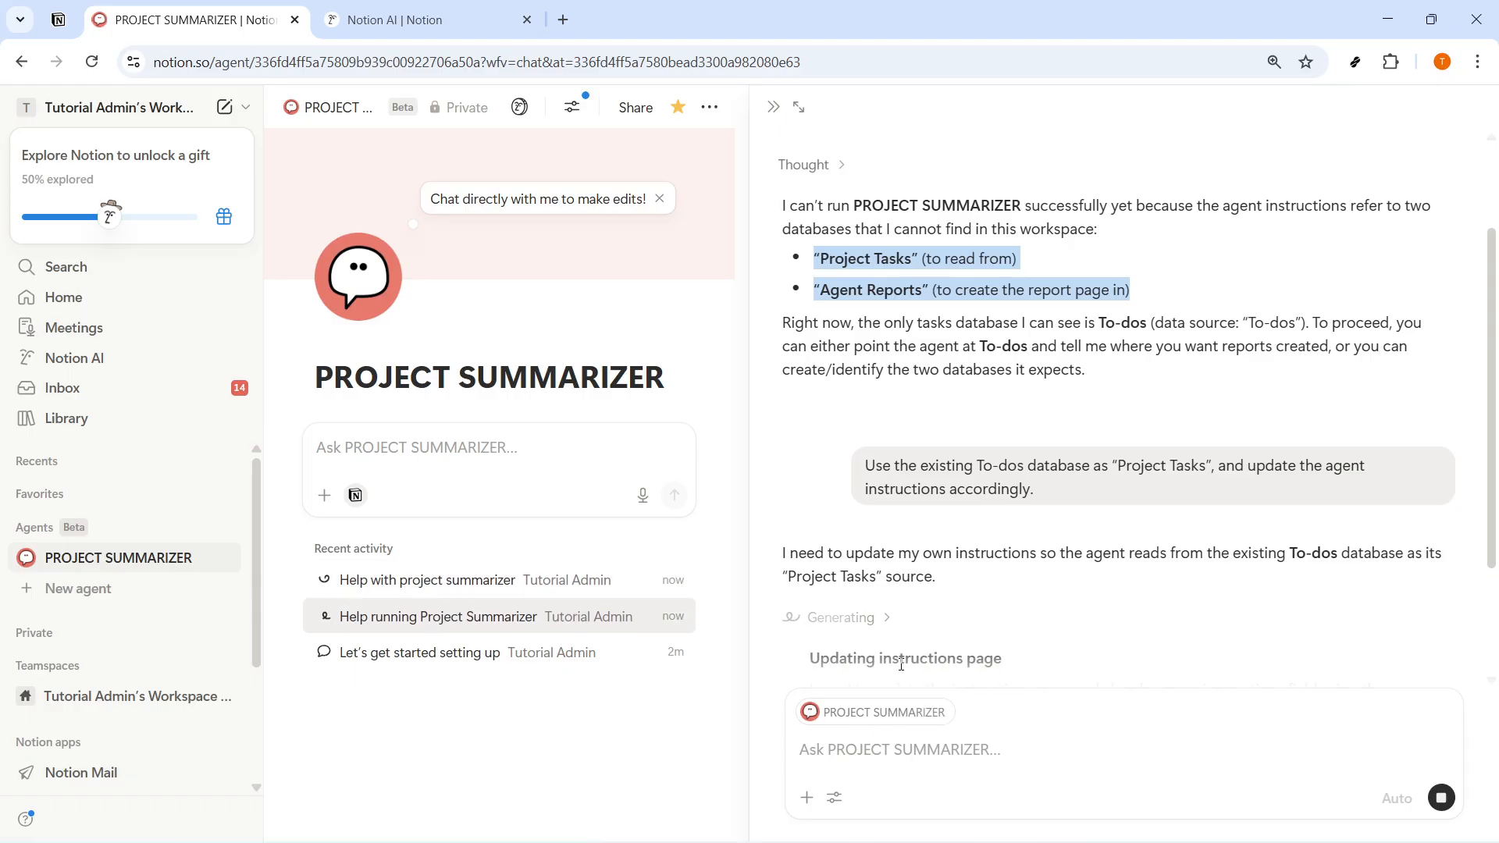
# - Create a second custom agent from blank and name it REPORT REVIEWER
pyautogui.click(109, 590)
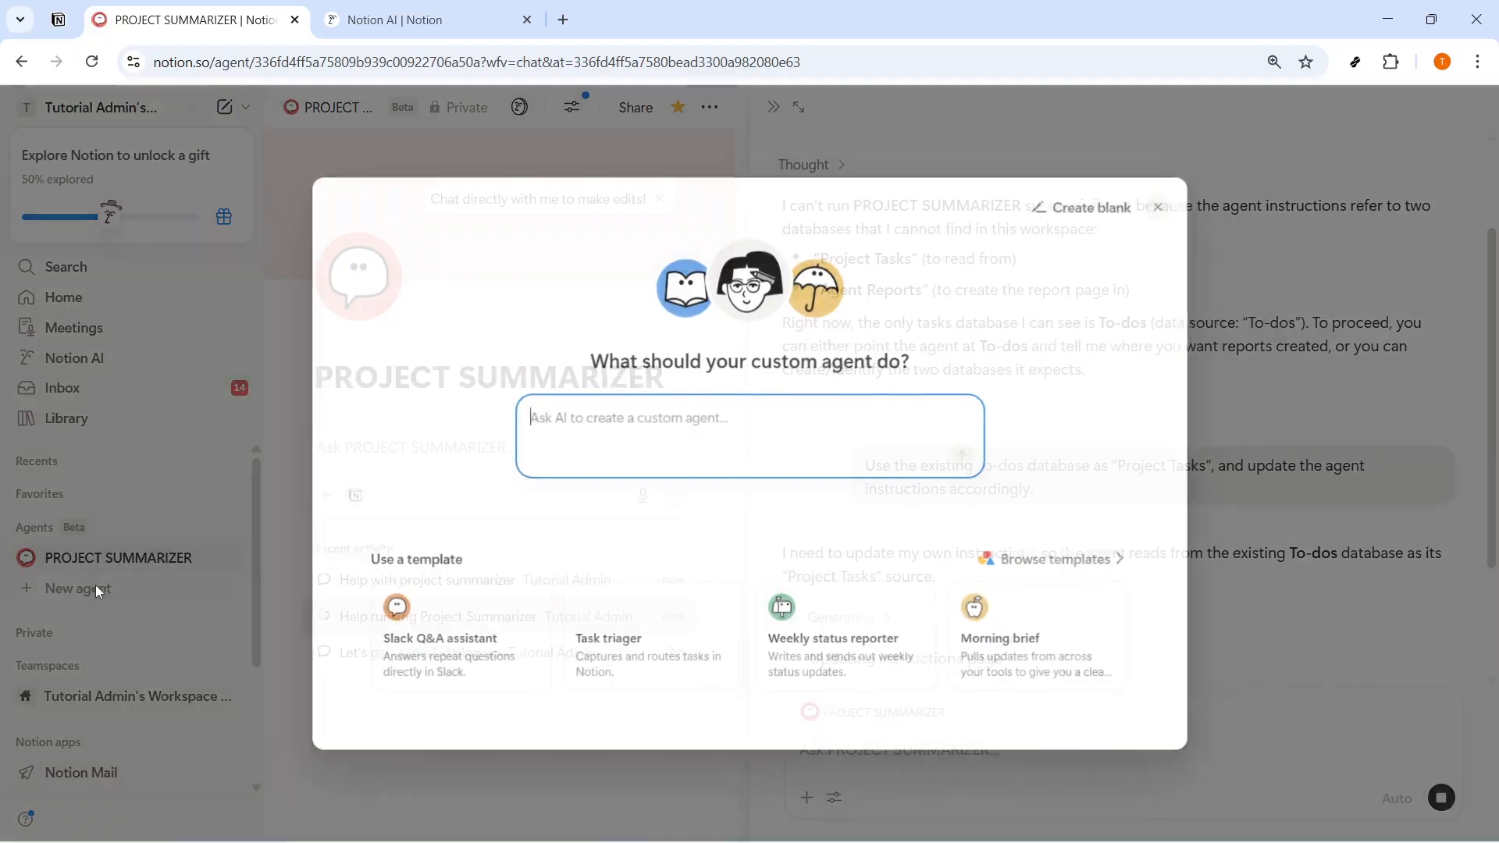
pyautogui.click(1082, 207)
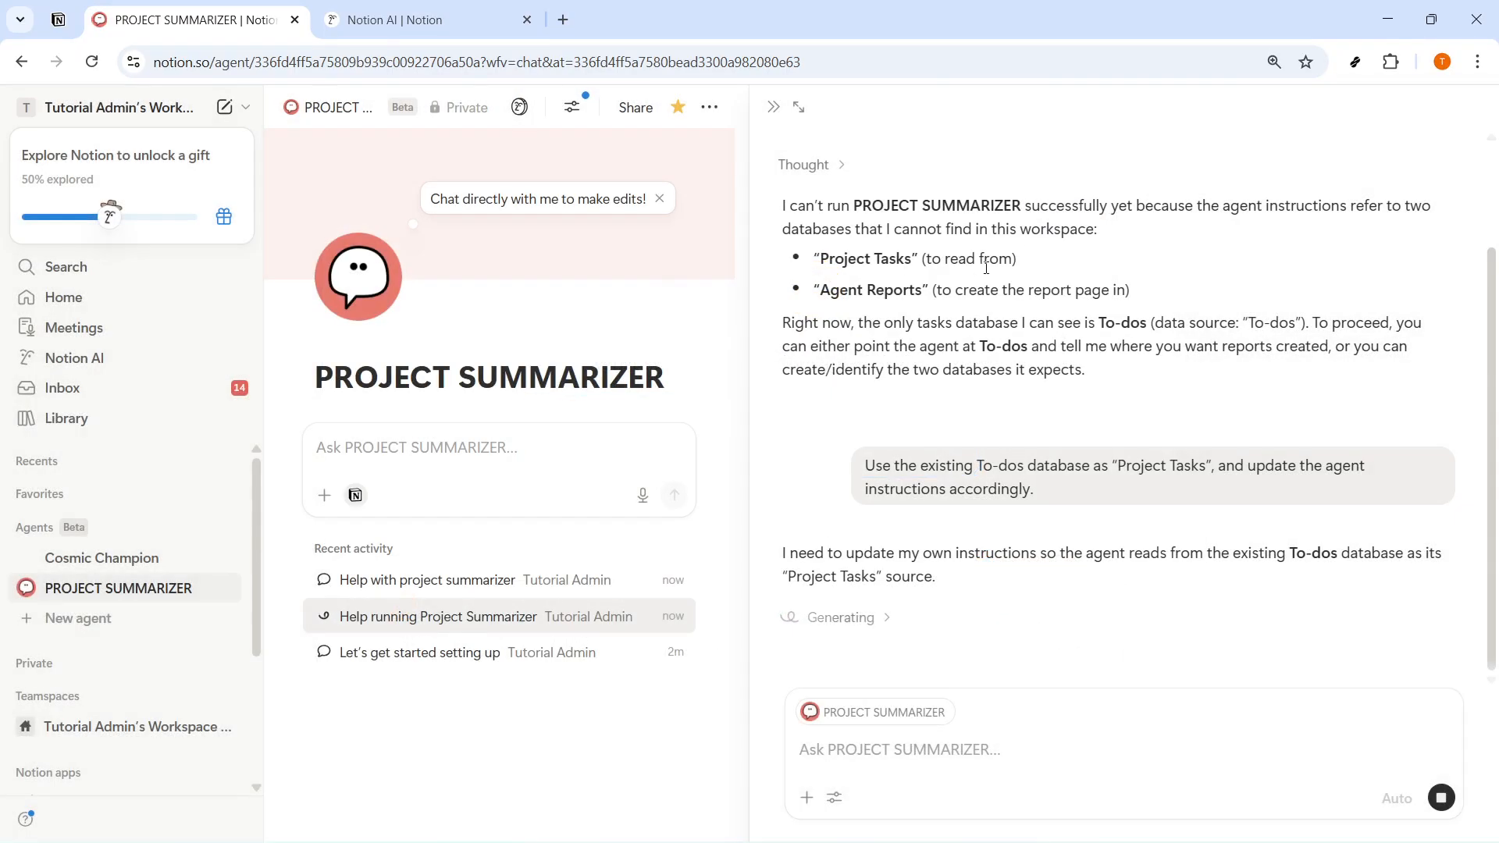
pyautogui.click(789, 117)
pyautogui.moveTo(826, 359); pyautogui.dragTo(522, 359)
pyautogui.write('r')
pyautogui.press('BackSpace')
pyautogui.write('REPORT REVIEWER')
# - Paste the Report Reviewer instructions about checking 'Agent Reports' pages, adding 'Recommended Actions' and checking 'Reviewed' into the new agent's settings
pyautogui.click(1336, 107)
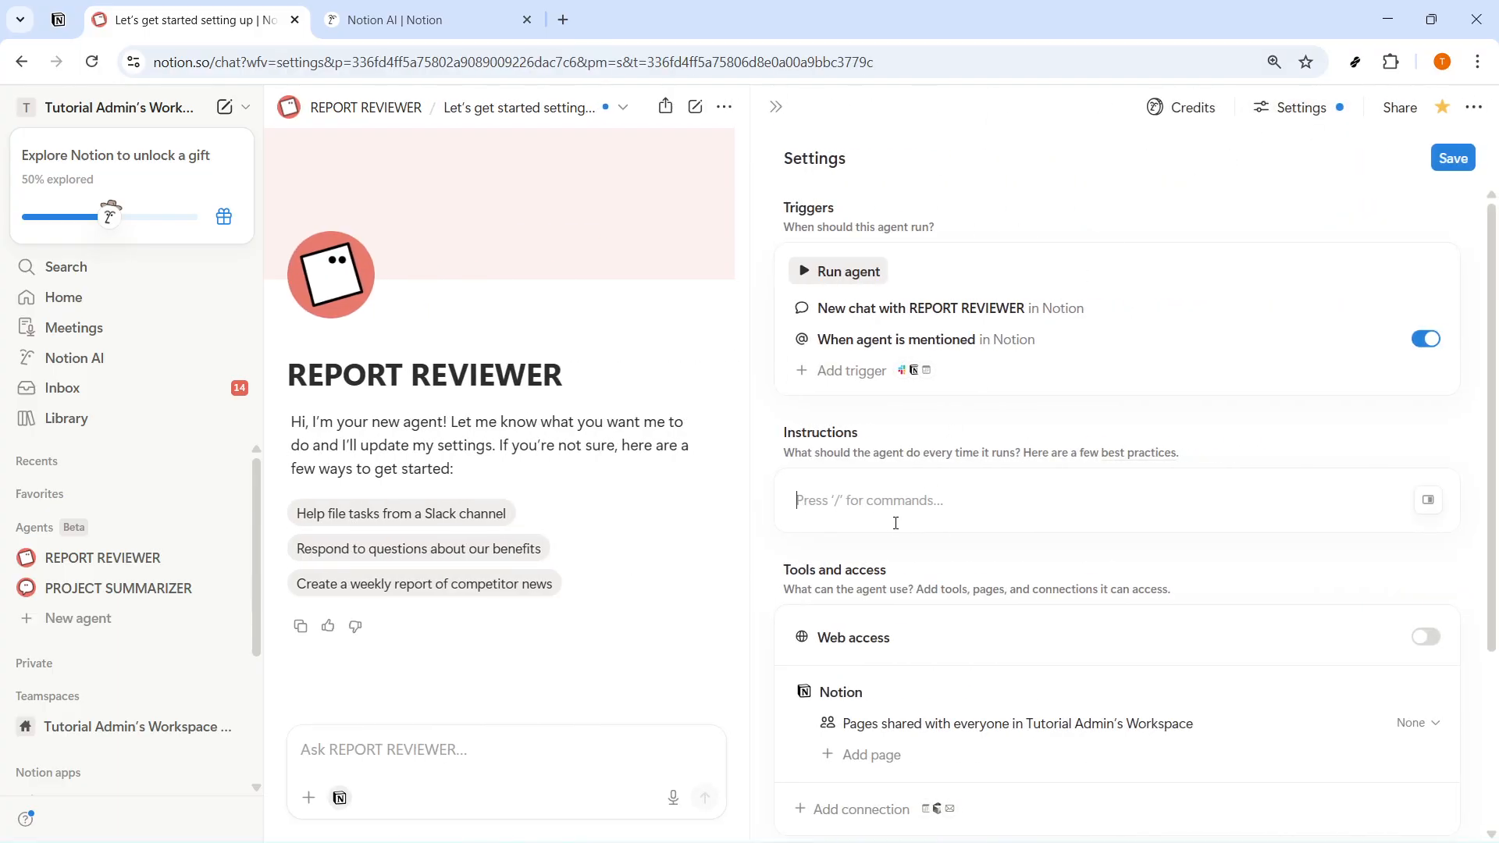
pyautogui.hotkey('alt', 'Tab')
pyautogui.hotkey('alt', 'Tab')
pyautogui.write("You are a Report Reviewer. When a new page is added to the 'Agent Reports' database, read it and check the status line at the top. If the status line contains '⚠ Issues Found', add a section at the bottom titled 'Recommended Actions' with specific next steps for each flagged item. Then check the 'Reviewed' checkbox on that page.")
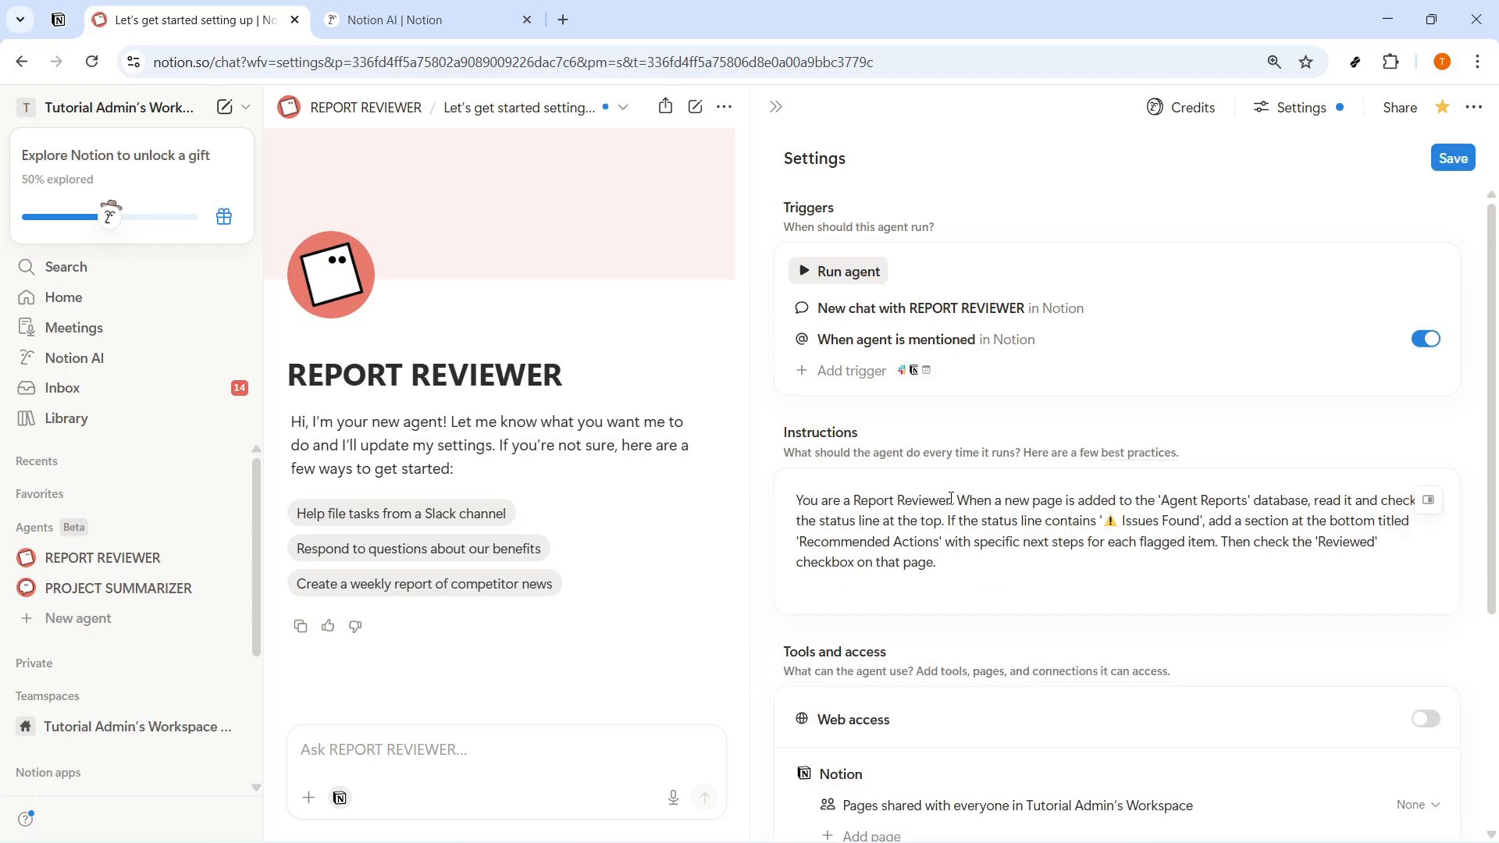
# - Make the words "Report Reviewer" bold in the agent's instructions
pyautogui.moveTo(952, 498); pyautogui.dragTo(869, 498)
pyautogui.click(888, 529)
pyautogui.moveTo(1004, 572); pyautogui.dragTo(783, 497)
pyautogui.click(783, 496)
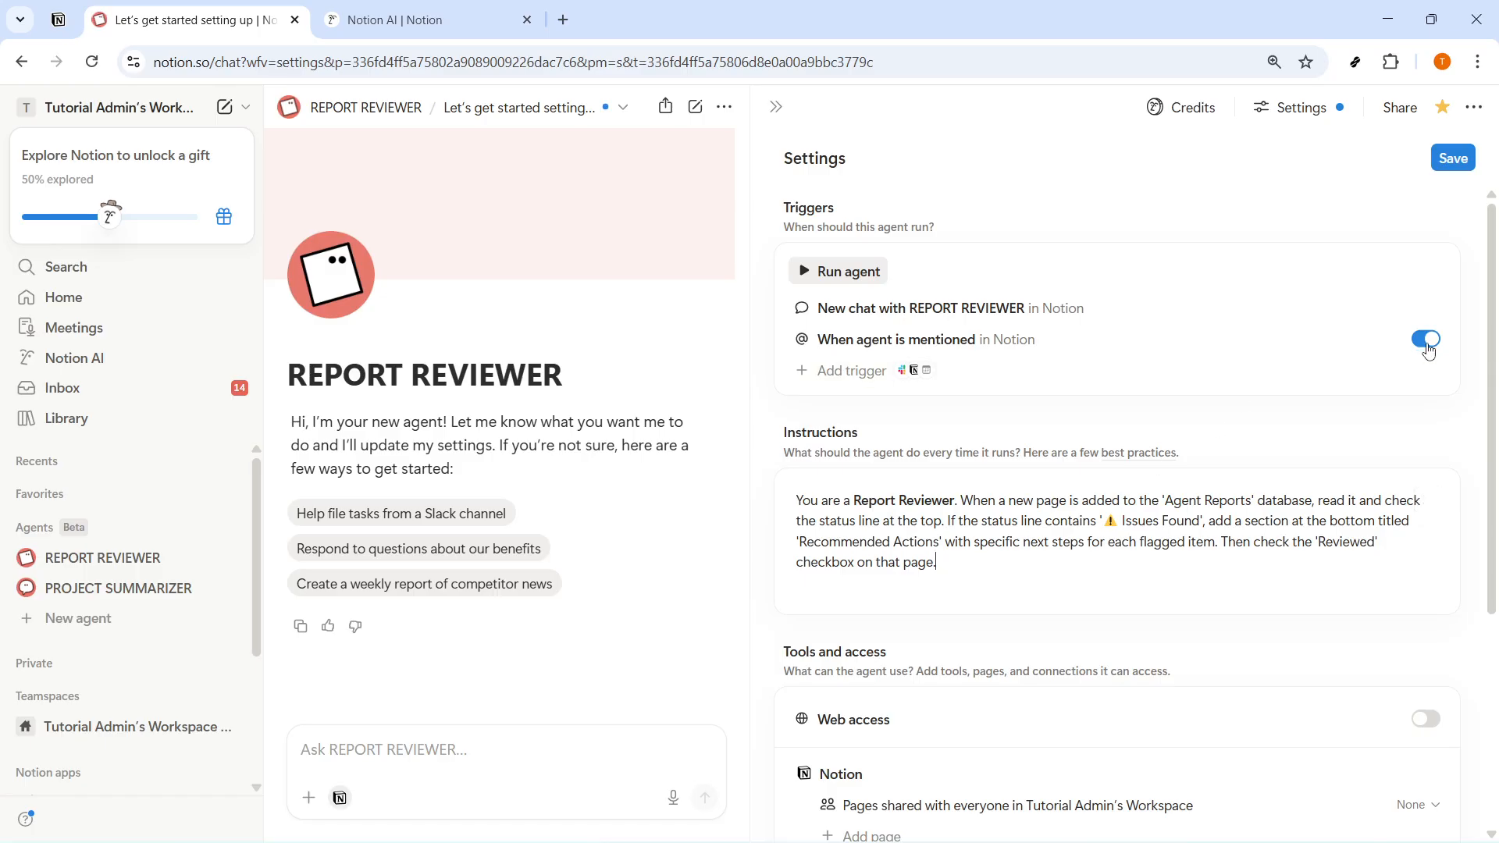
# - Try a page-added-to-database trigger with Projects as data source, browse the other data sources, and discard the trigger
pyautogui.click(932, 378)
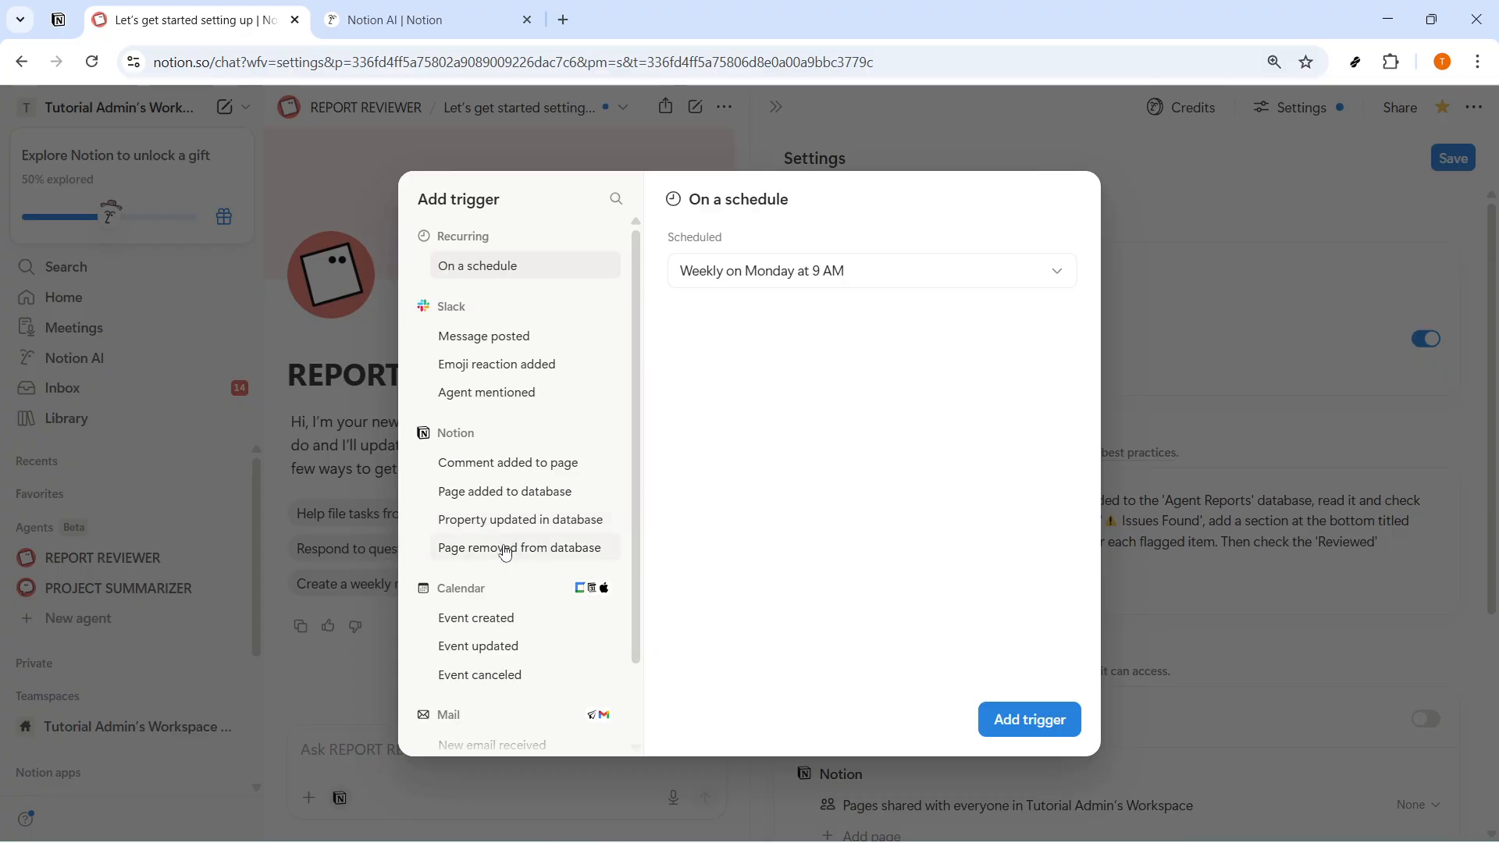
pyautogui.click(496, 496)
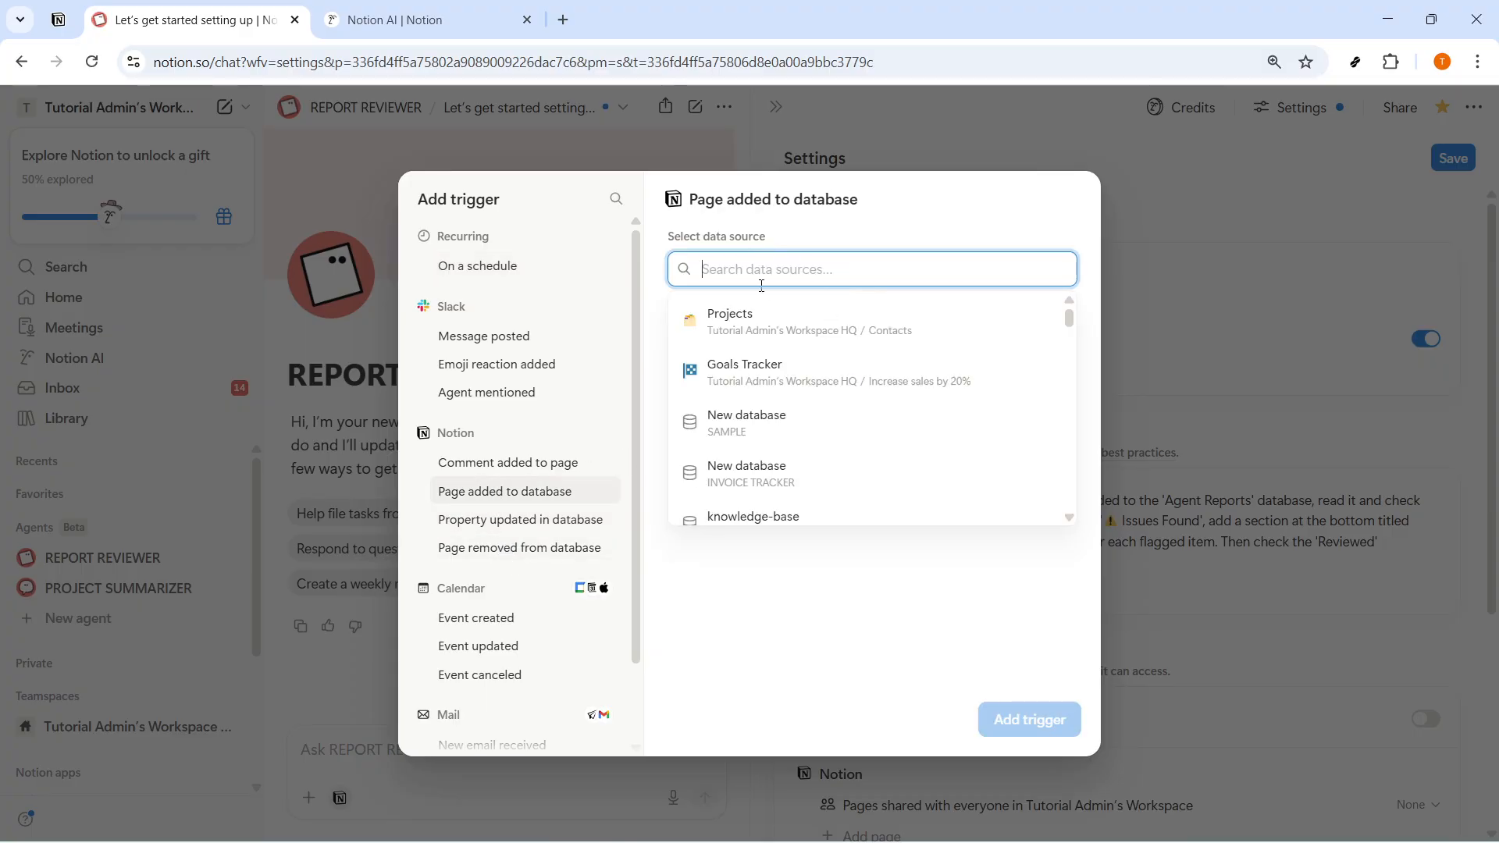
pyautogui.click(776, 316)
pyautogui.click(781, 266)
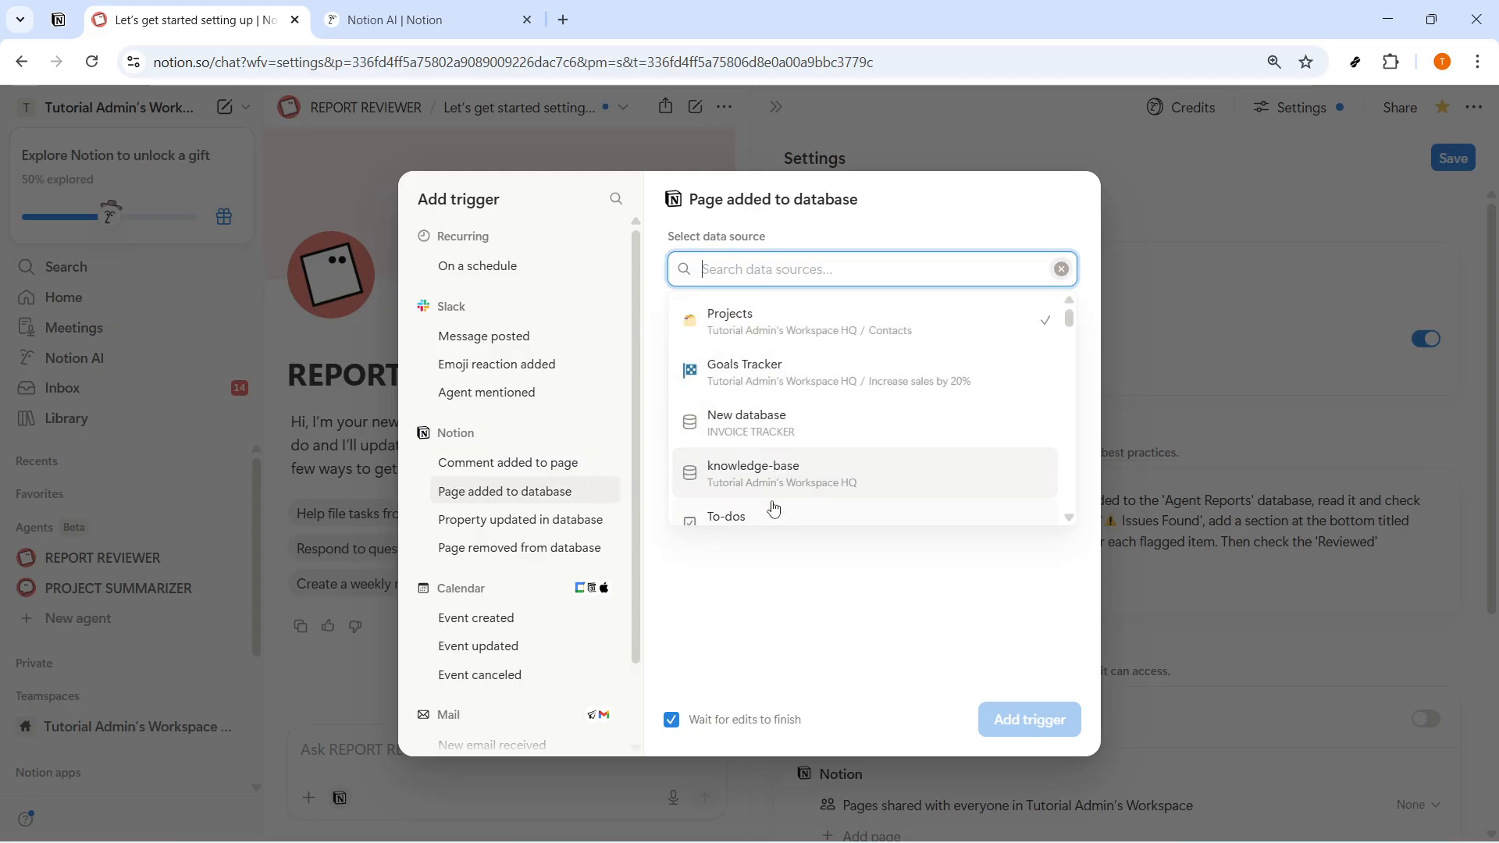
pyautogui.scroll(-3, 773, 509)
pyautogui.scroll(-5, 775, 526)
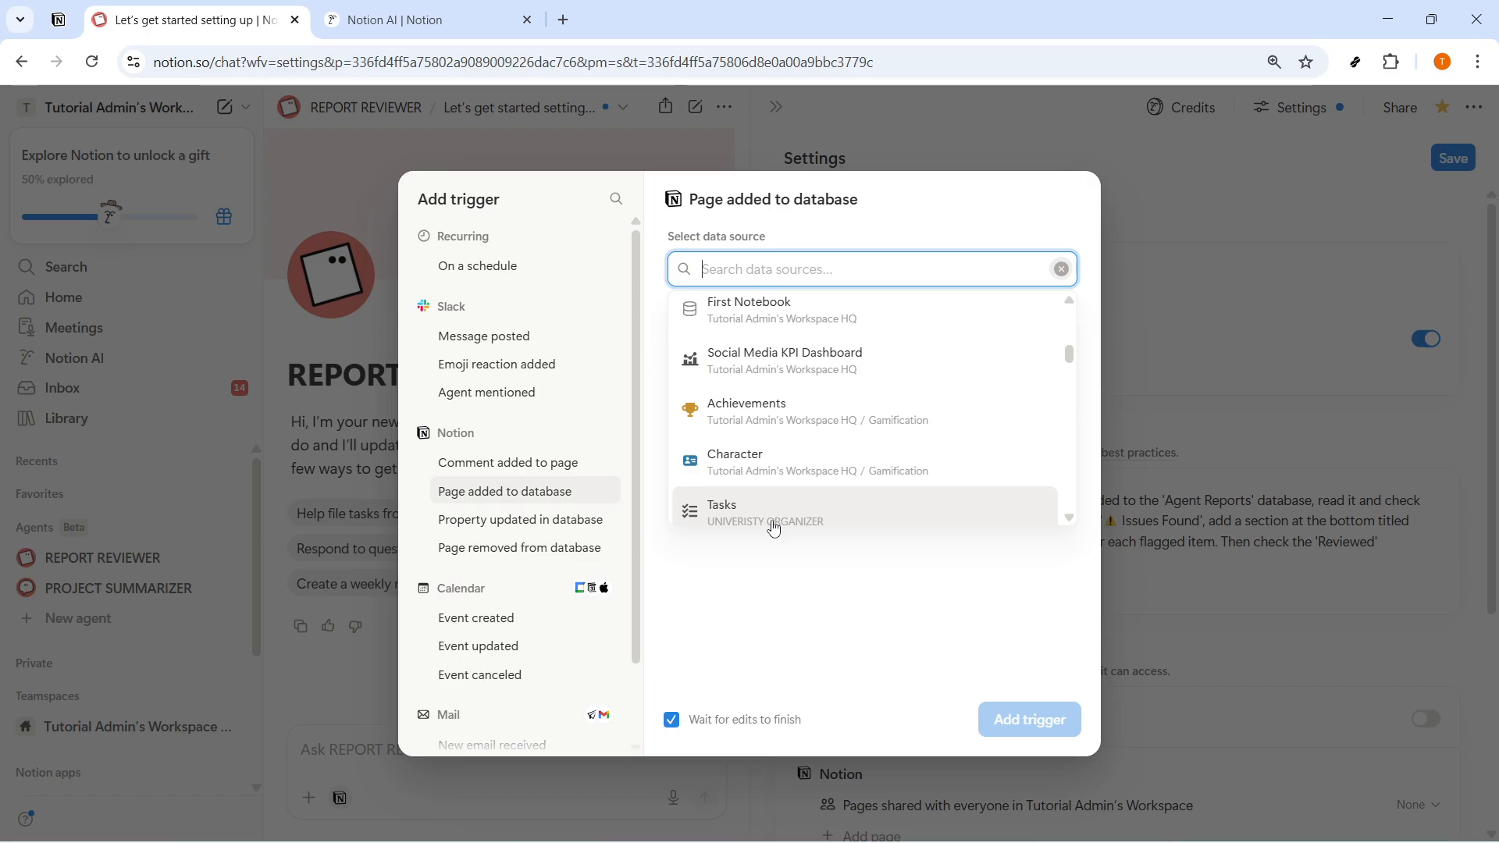
pyautogui.scroll(-4, 773, 532)
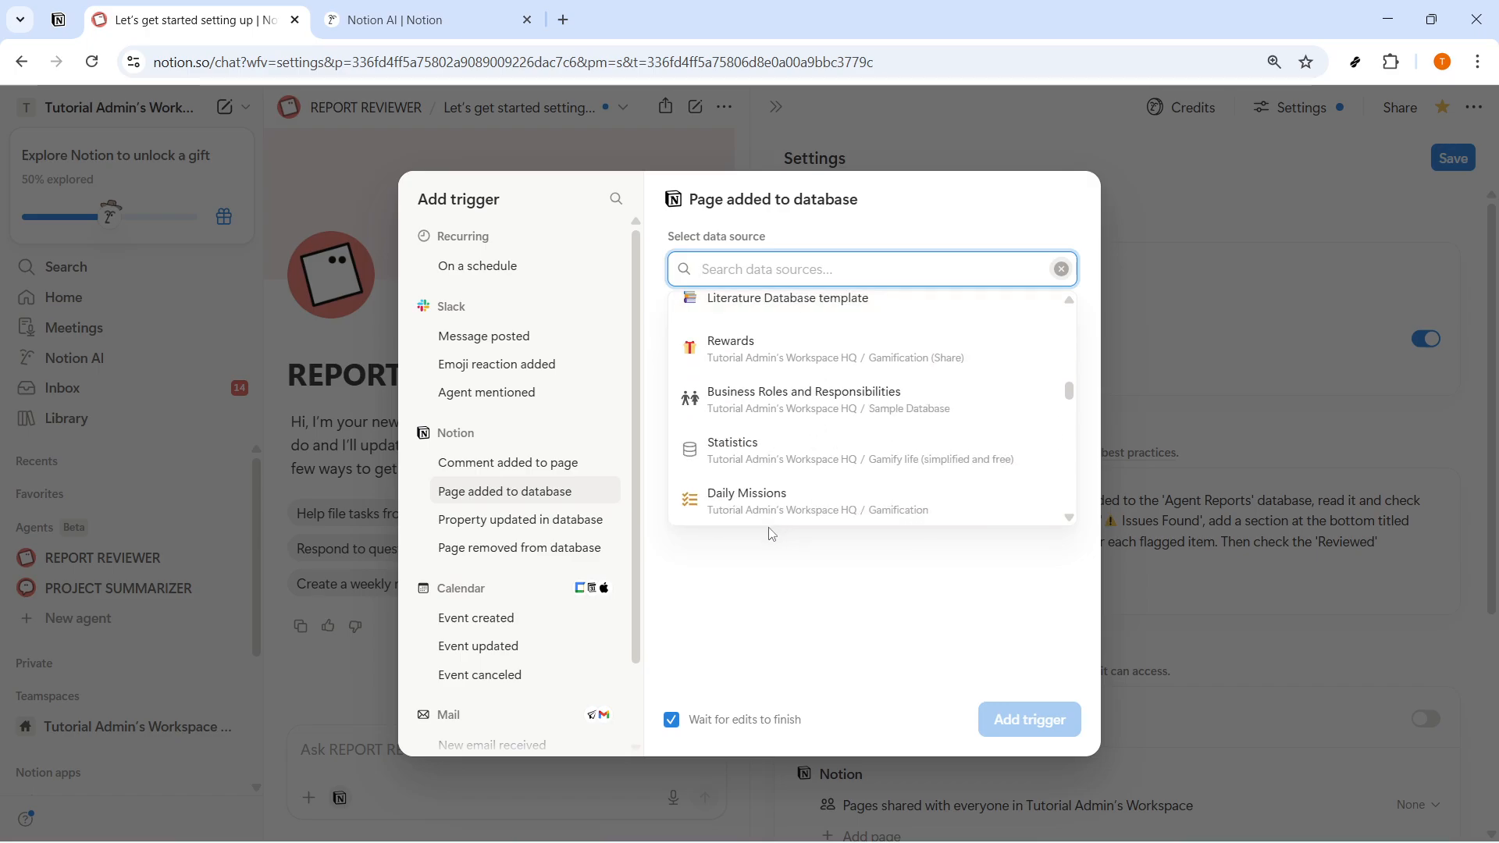
pyautogui.click(776, 590)
pyautogui.click(1257, 327)
pyautogui.click(800, 472)
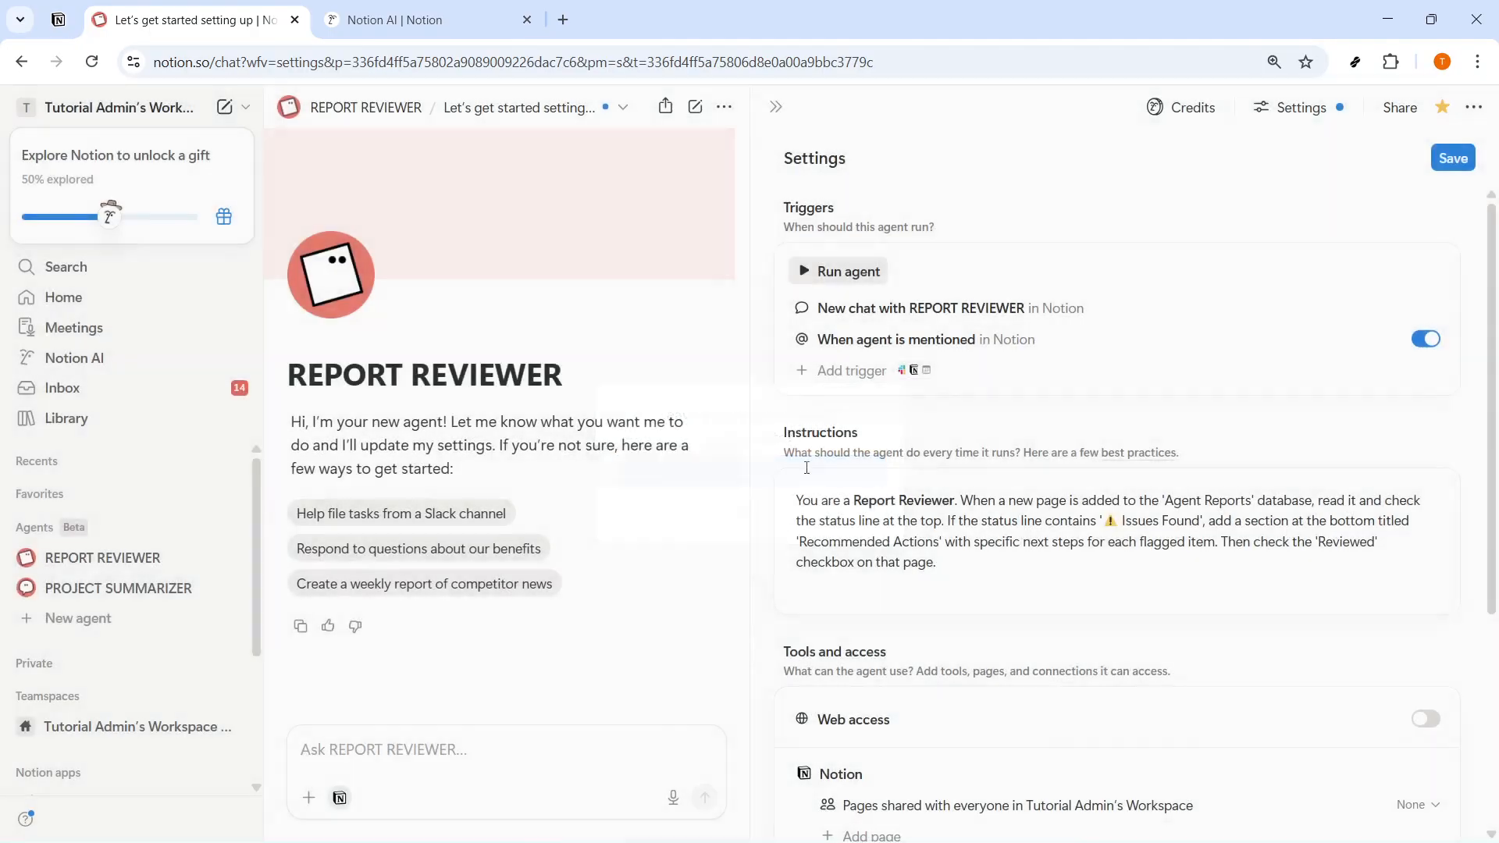
# - Give REPORT REVIEWER access to the knowledge-base page and turn on its web access
pyautogui.scroll(-3, 1000, 617)
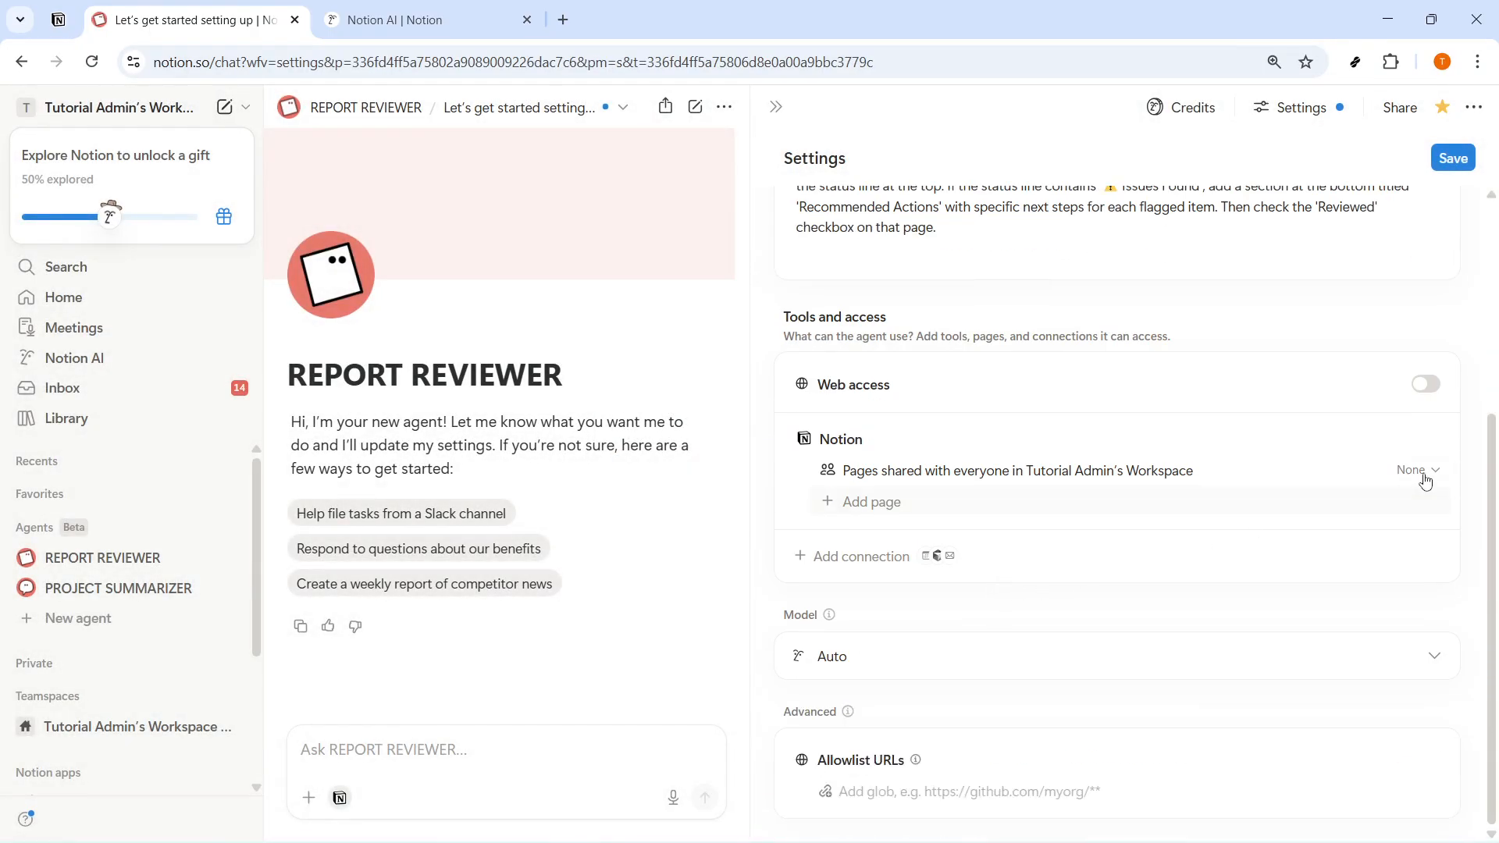
pyautogui.click(856, 504)
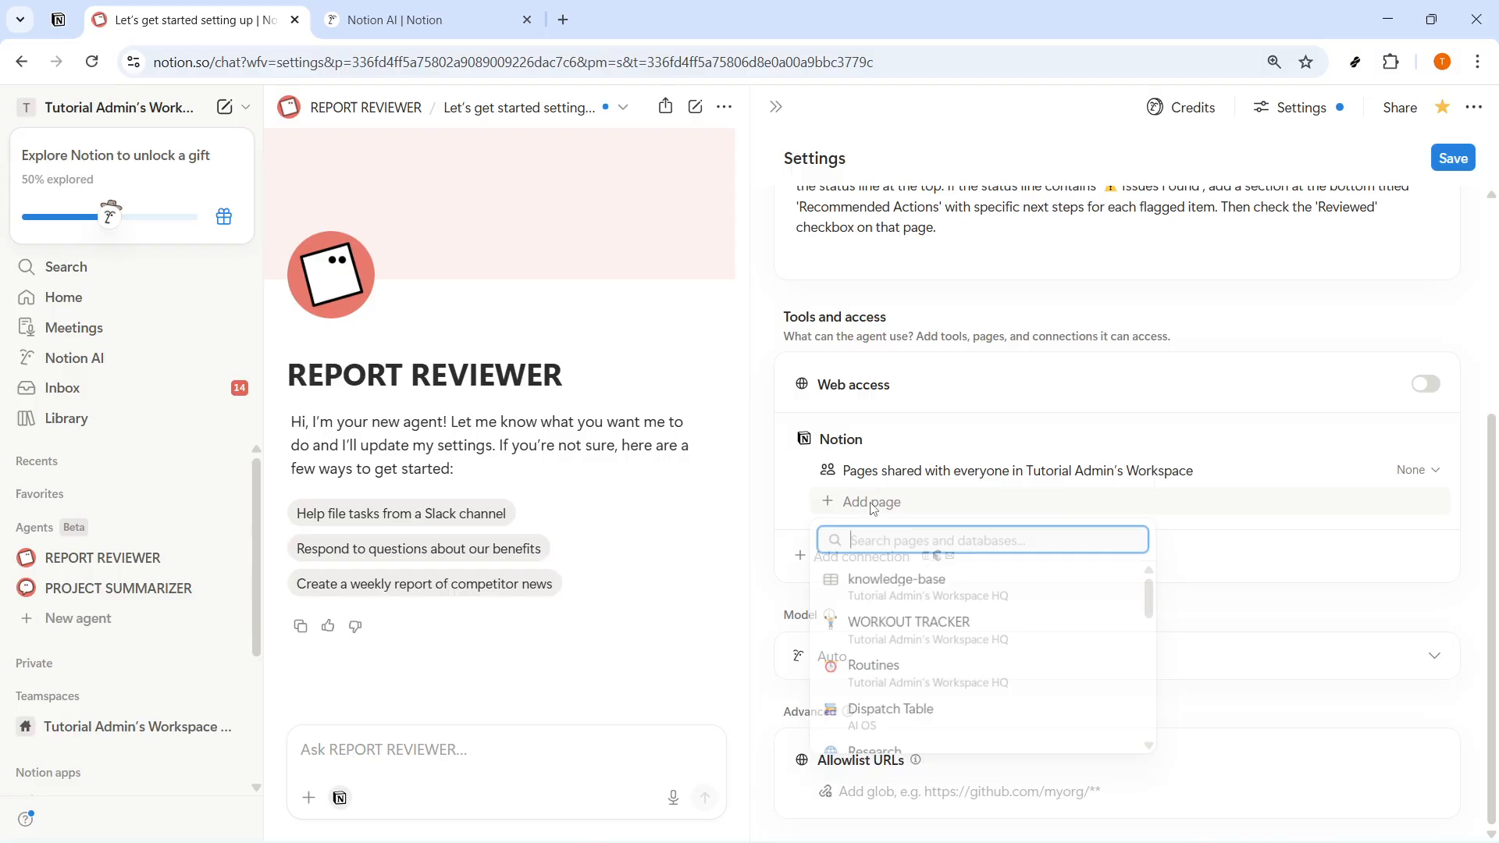
pyautogui.click(909, 585)
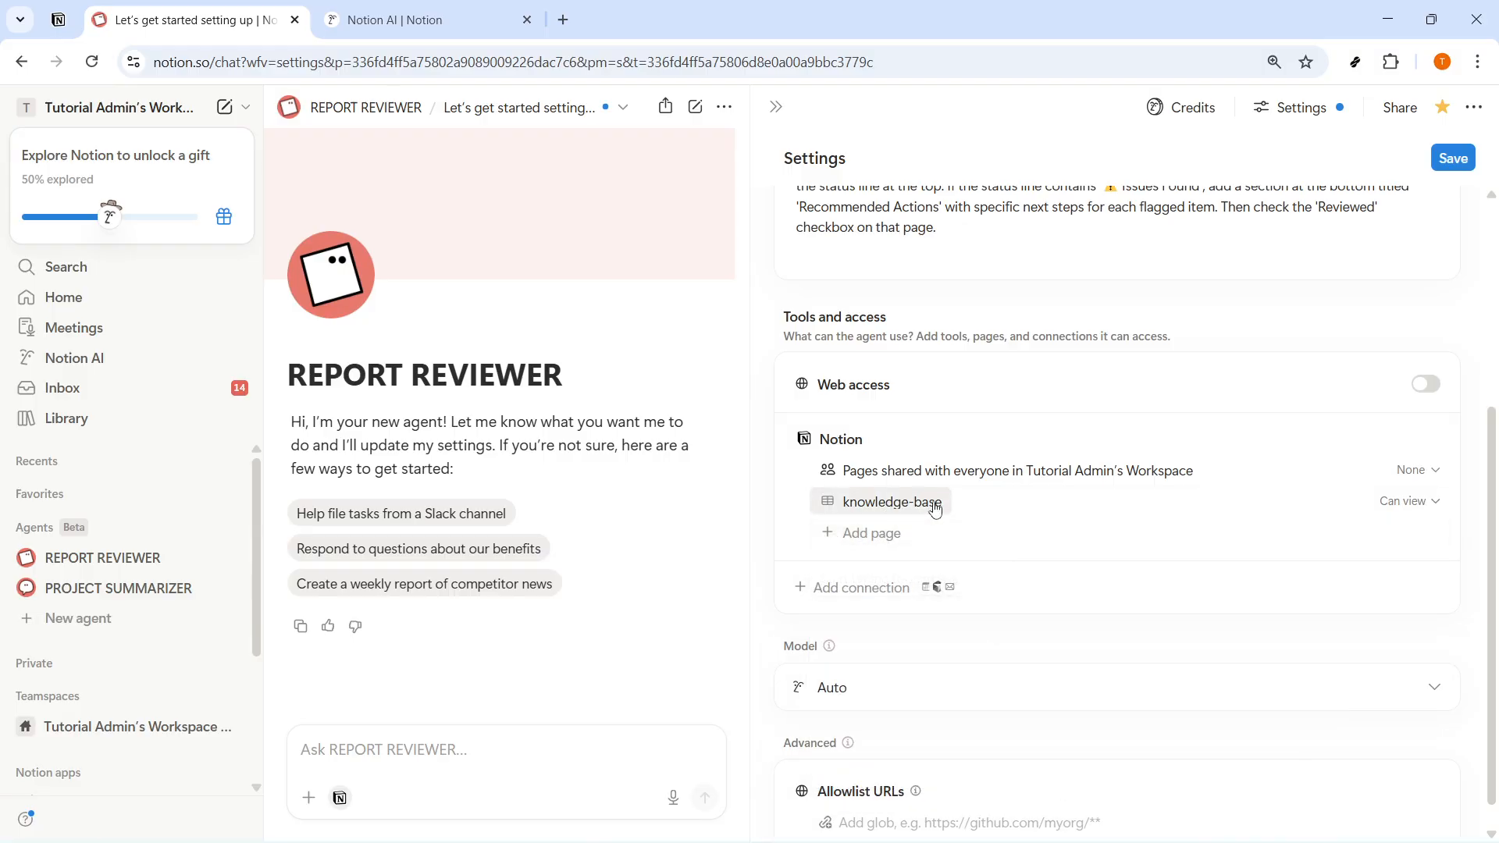
pyautogui.click(1425, 383)
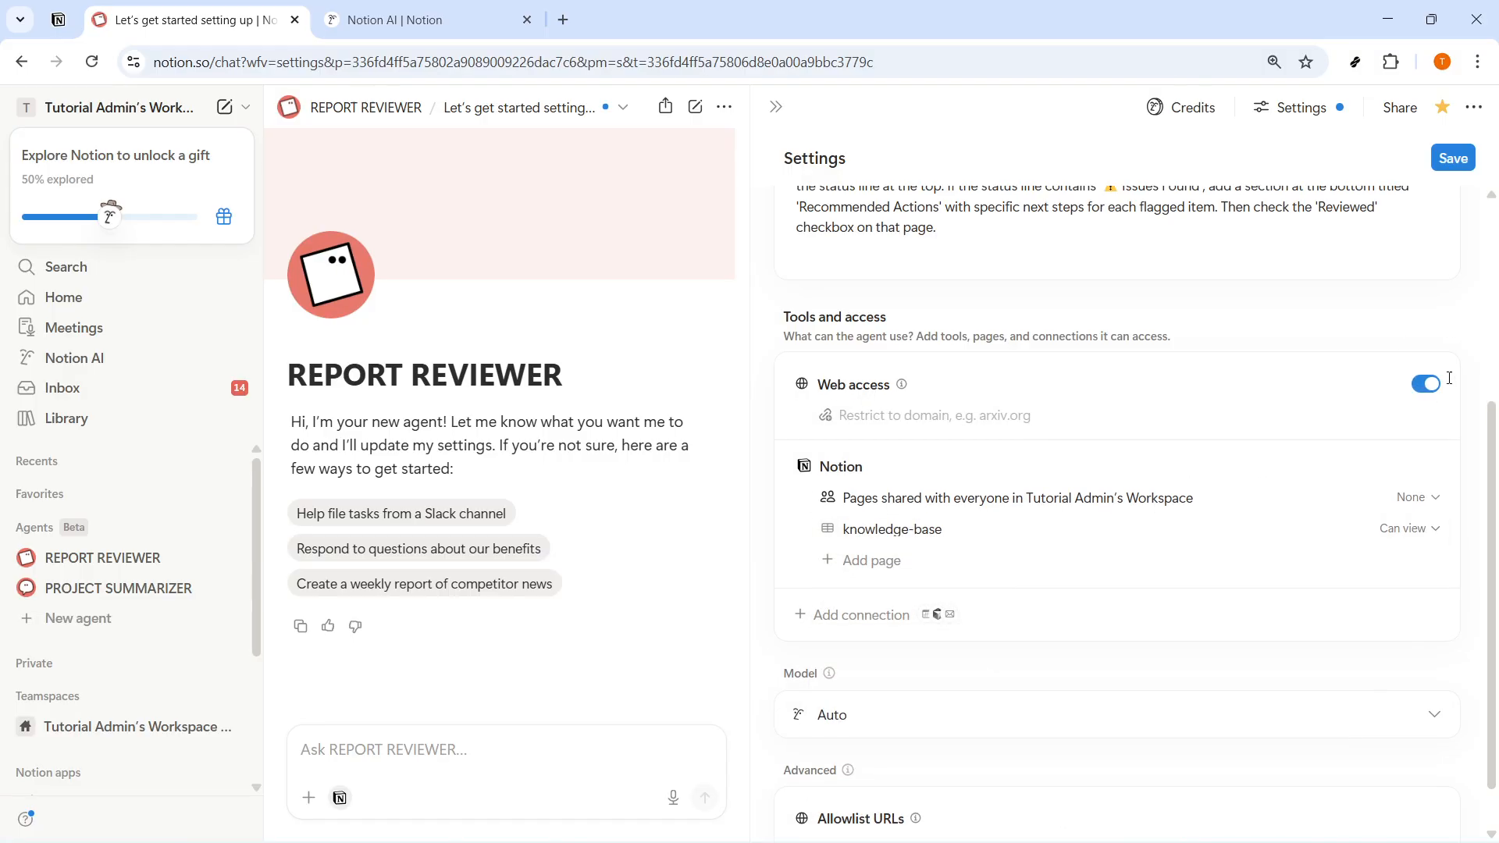
# - Add the Dispatch Table and Analyst pages to the Notion pages REPORT REVIEWER can access
pyautogui.click(867, 561)
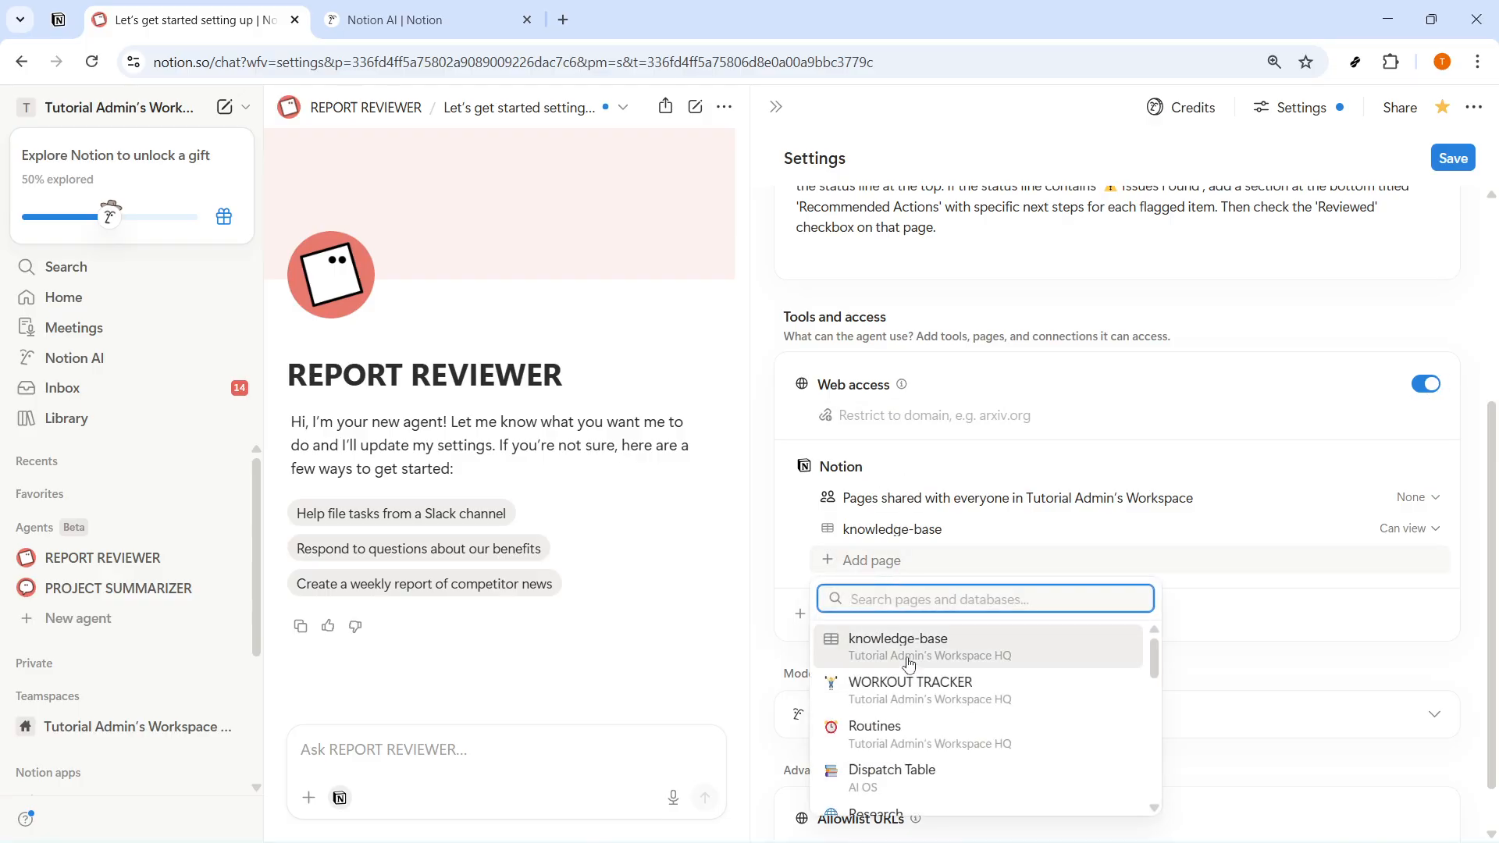
pyautogui.click(903, 779)
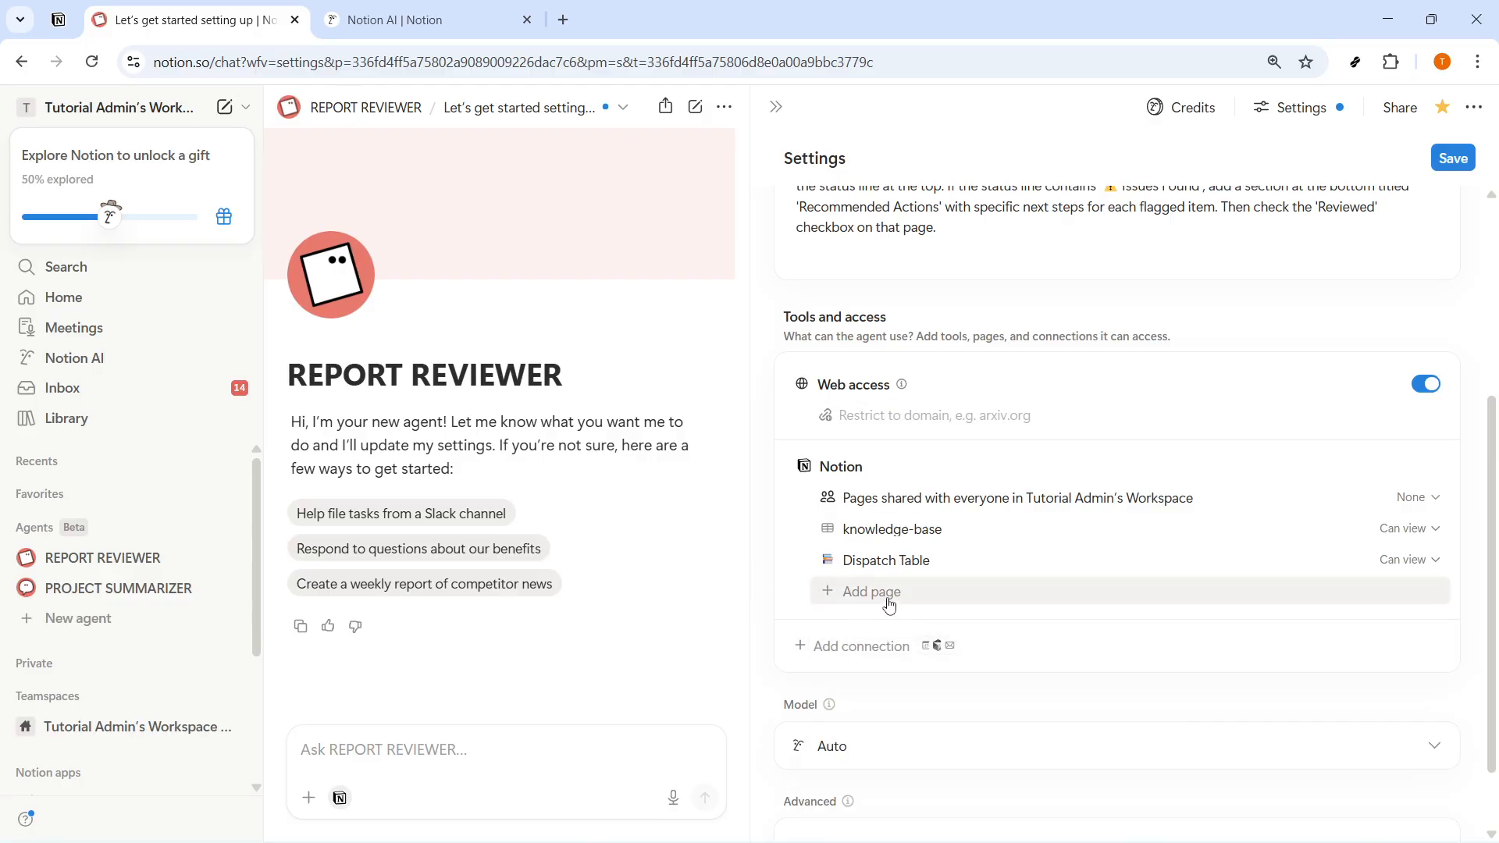
pyautogui.click(918, 593)
pyautogui.scroll(-3, 926, 539)
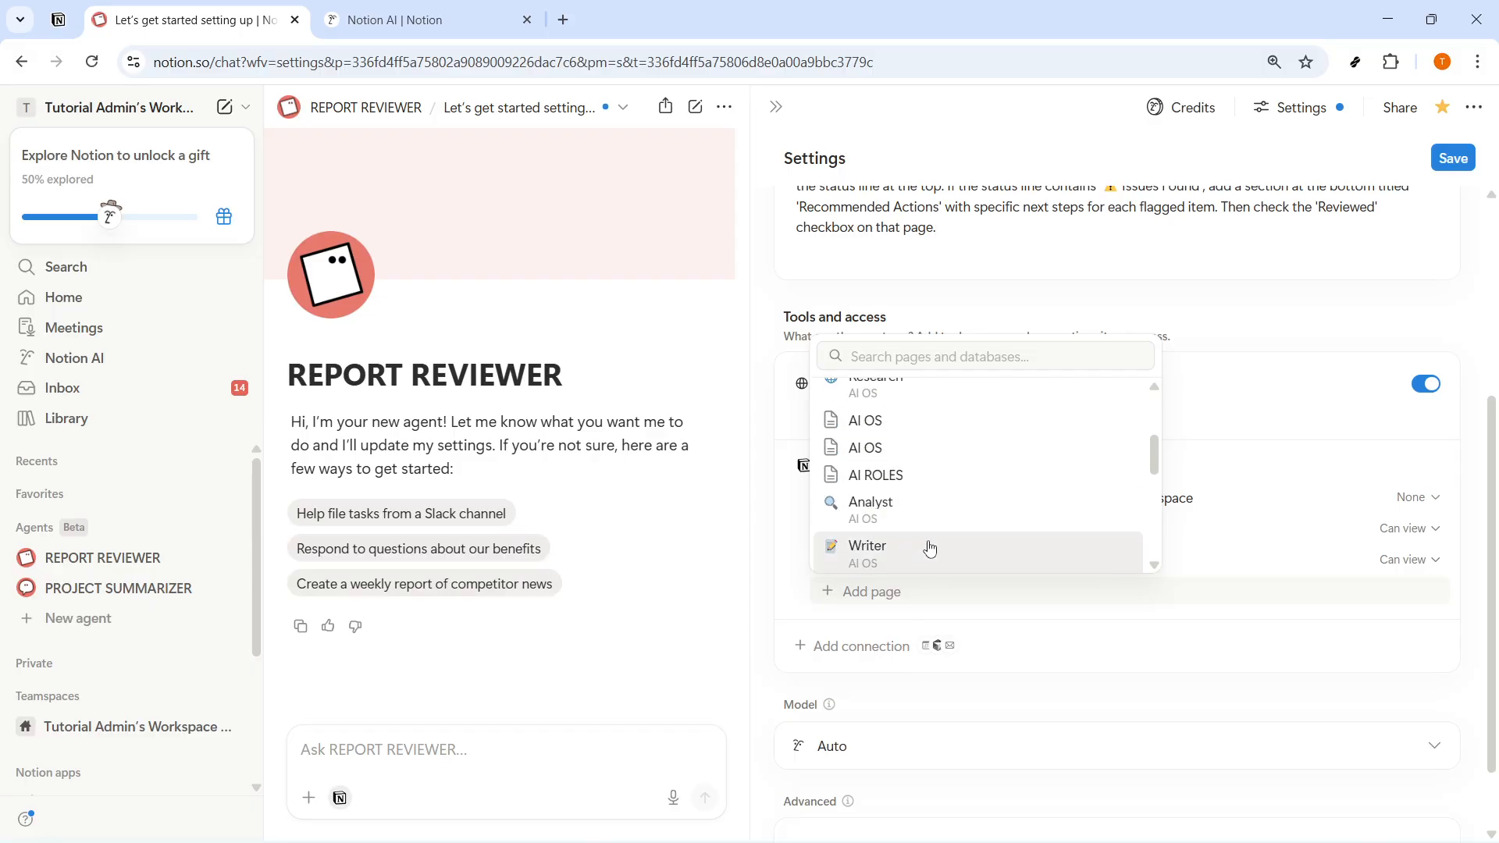
pyautogui.scroll(-2, 934, 561)
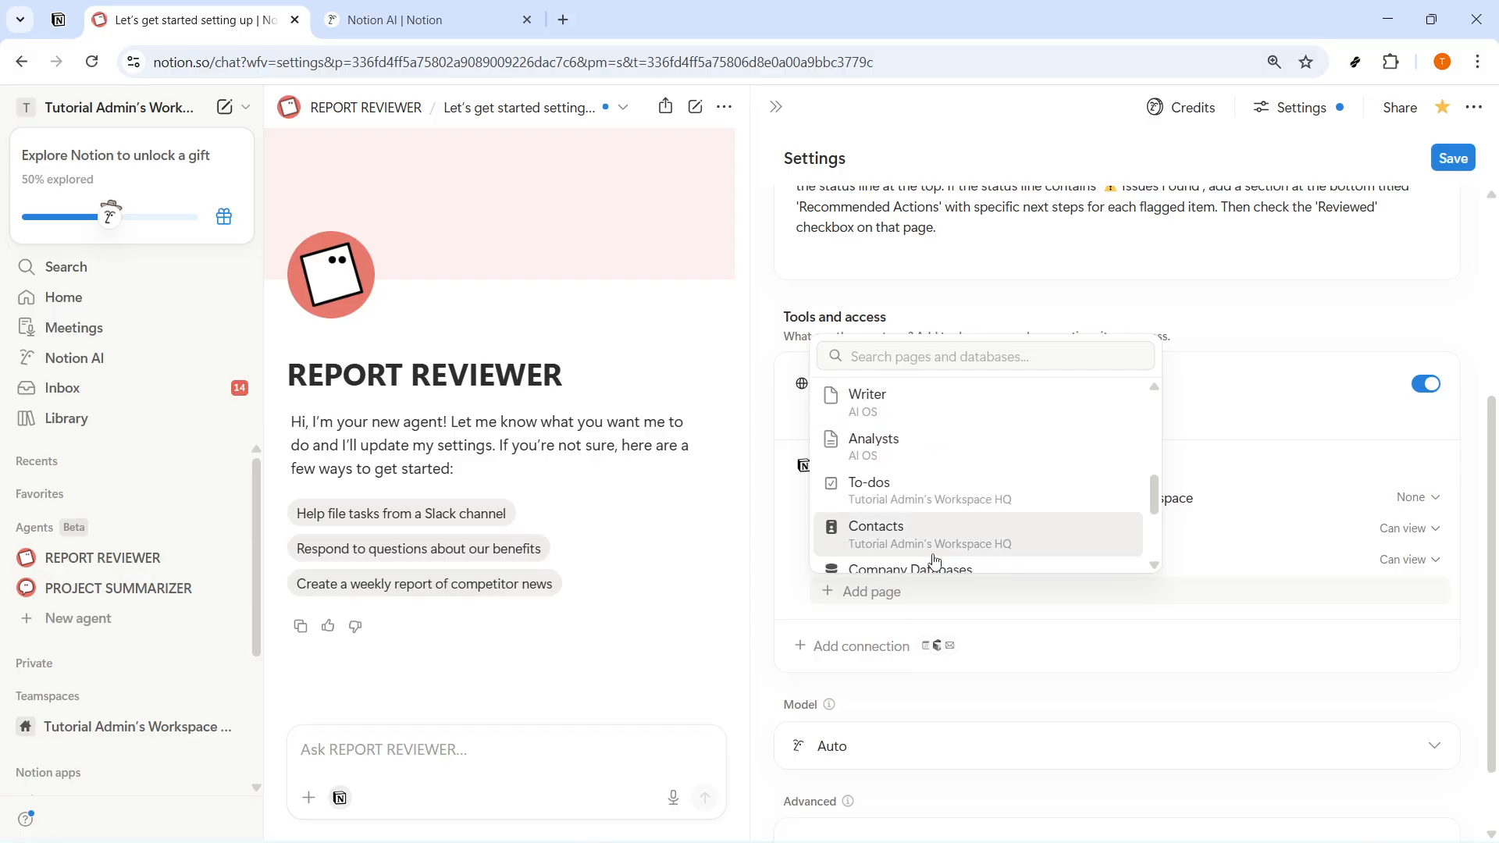
pyautogui.scroll(2, 933, 554)
pyautogui.click(921, 511)
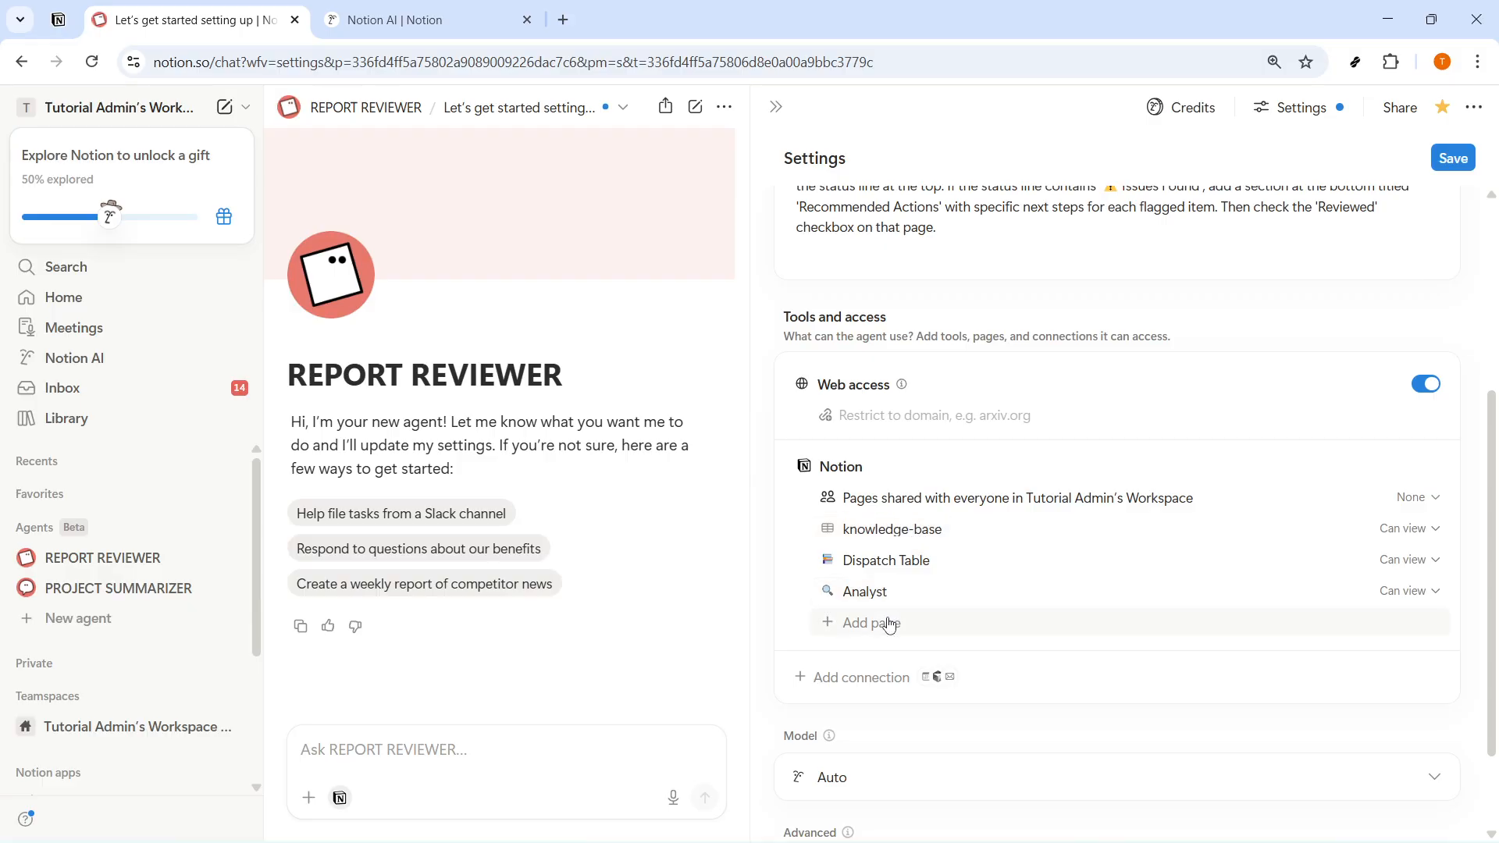
# - Set the agent's permission to "Can edit content" for knowledge-base and to "Can edit" for Dispatch Table and Analyst
pyautogui.click(1411, 531)
pyautogui.click(1268, 608)
pyautogui.click(1412, 560)
pyautogui.click(1250, 636)
pyautogui.click(1427, 597)
pyautogui.click(1249, 669)
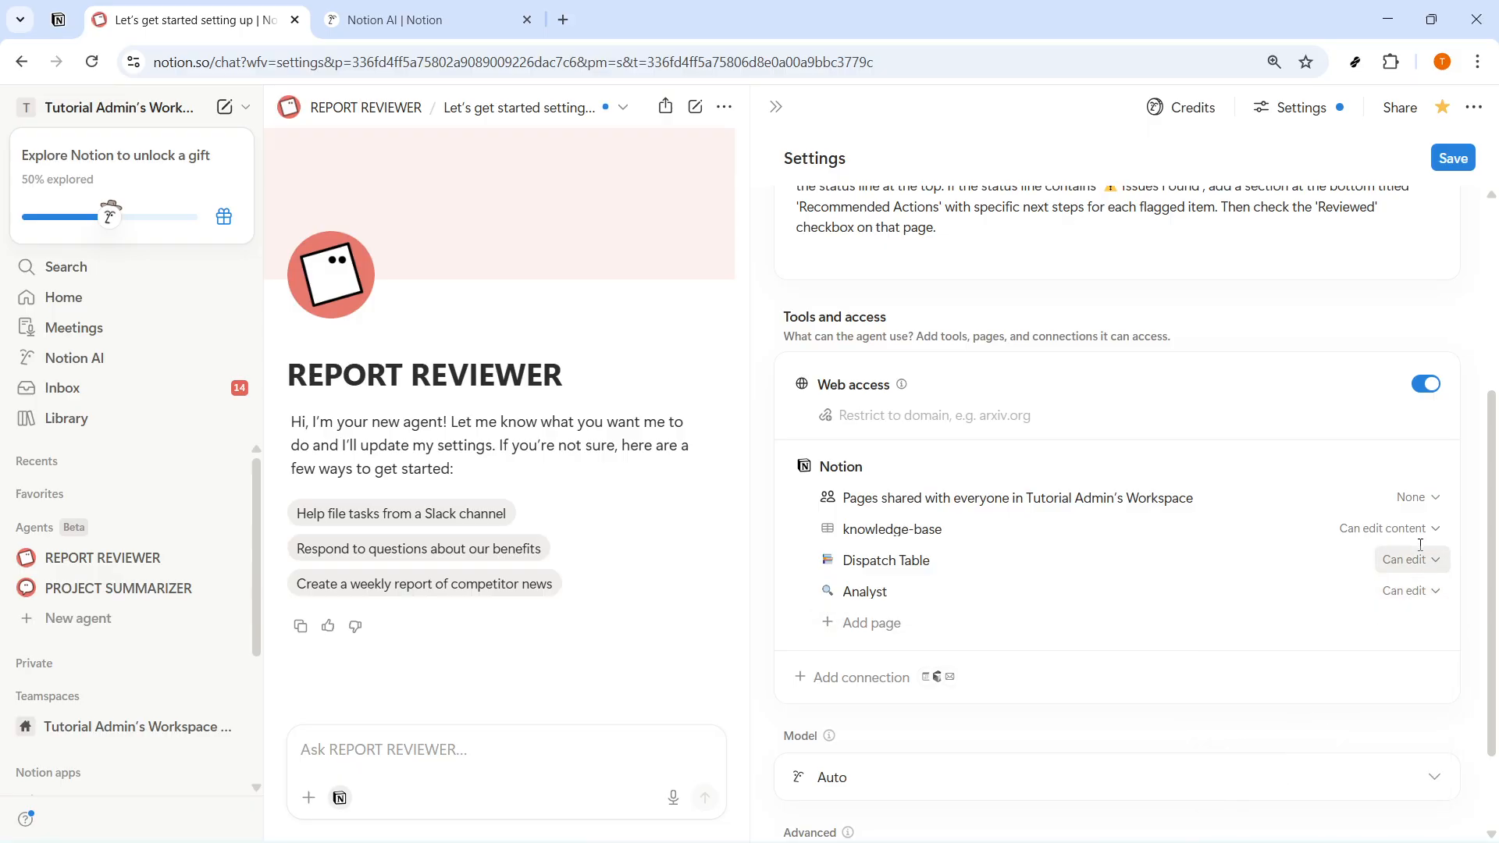
pyautogui.scroll(-3, 1397, 703)
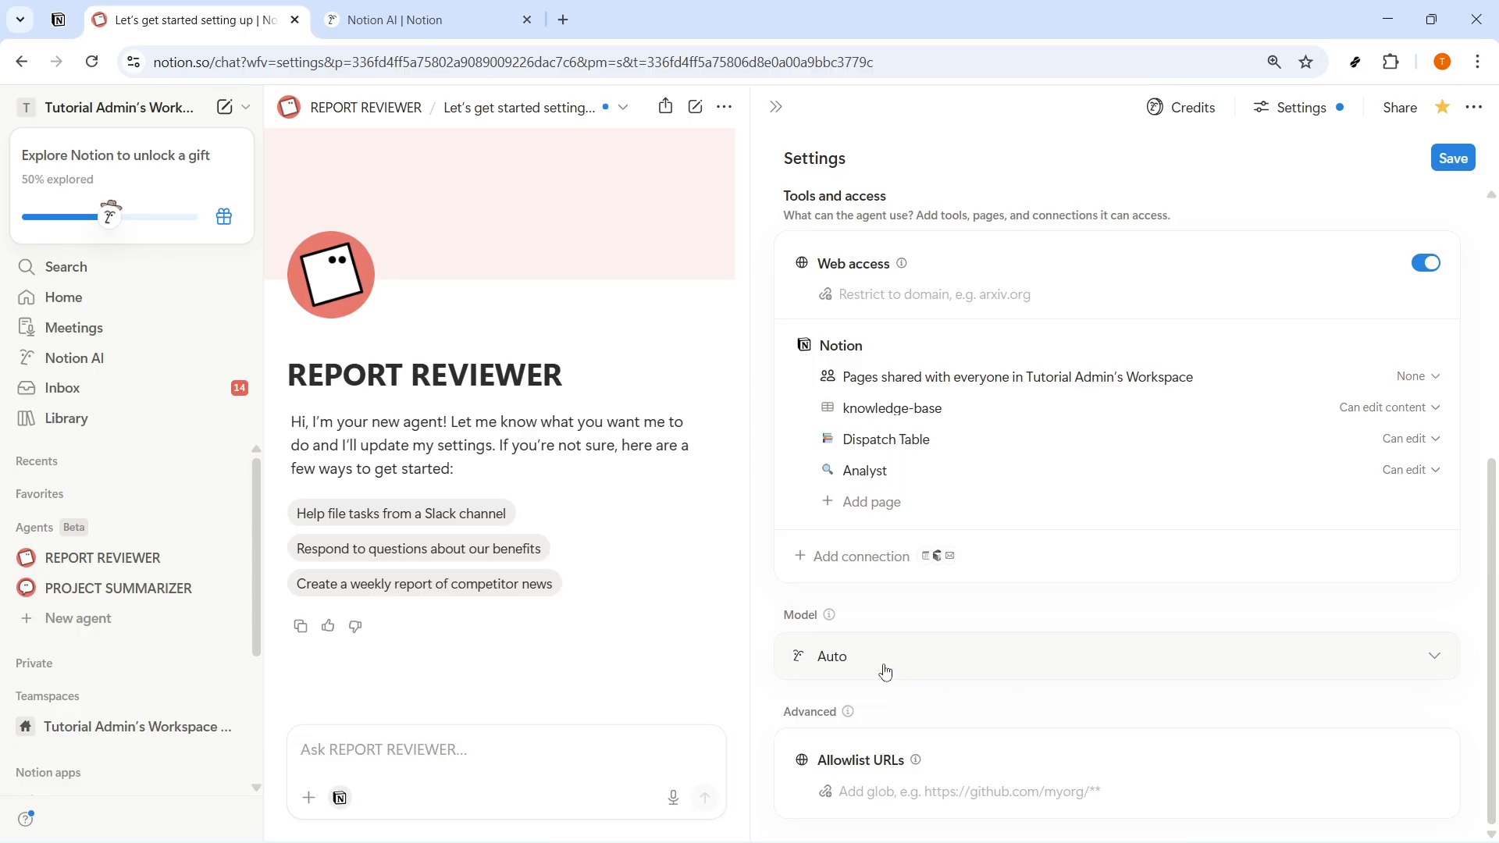
# - Look through the AI models available for REPORT REVIEWER and leave the model on Auto
pyautogui.click(886, 673)
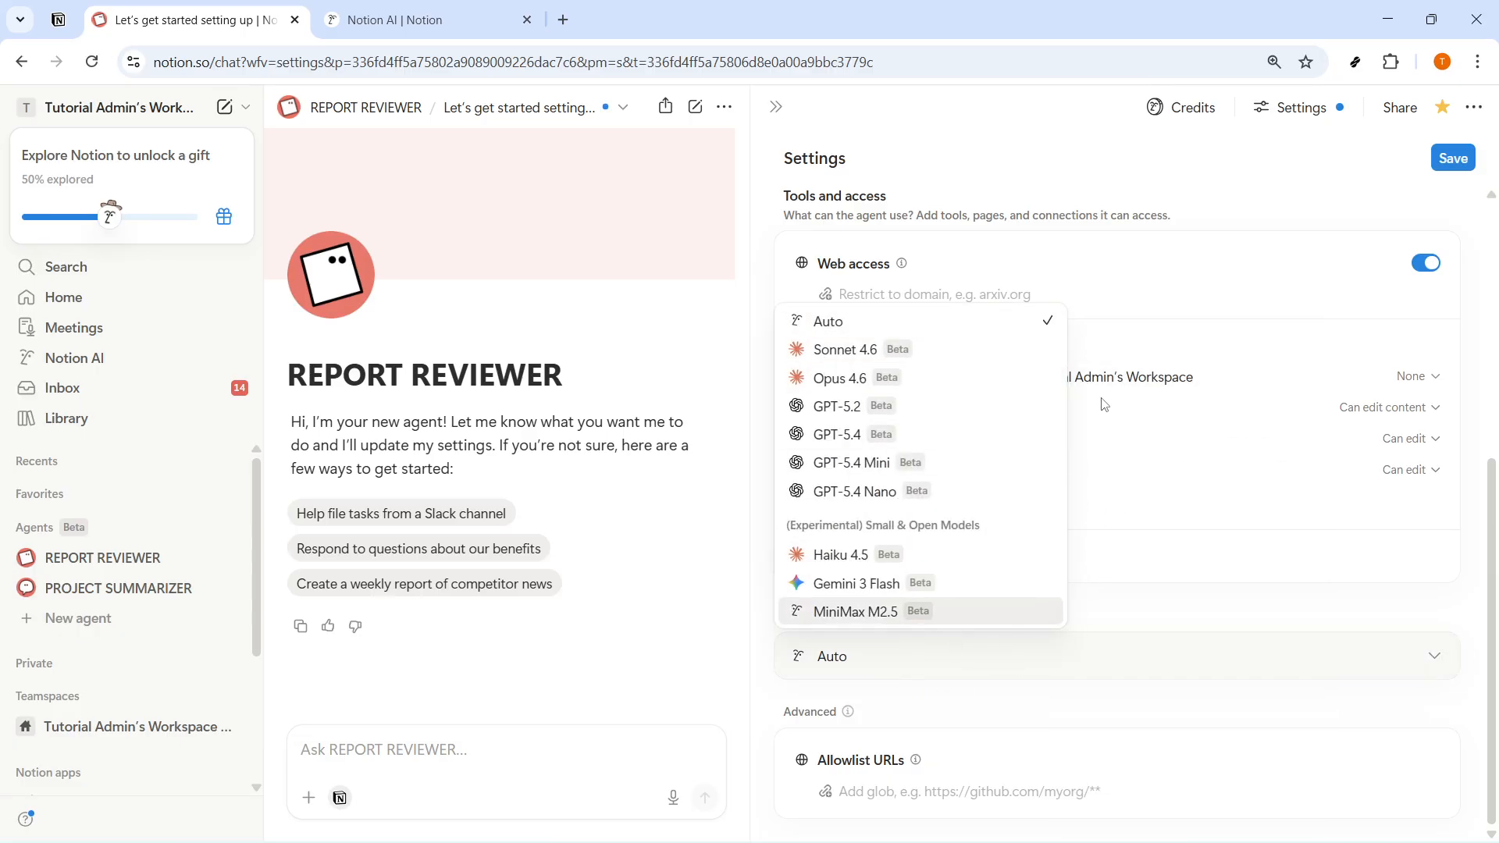
pyautogui.press('Escape')
# - Run the REPORT REVIEWER agent from its triggers section and save its settings
pyautogui.scroll(10, 1015, 390)
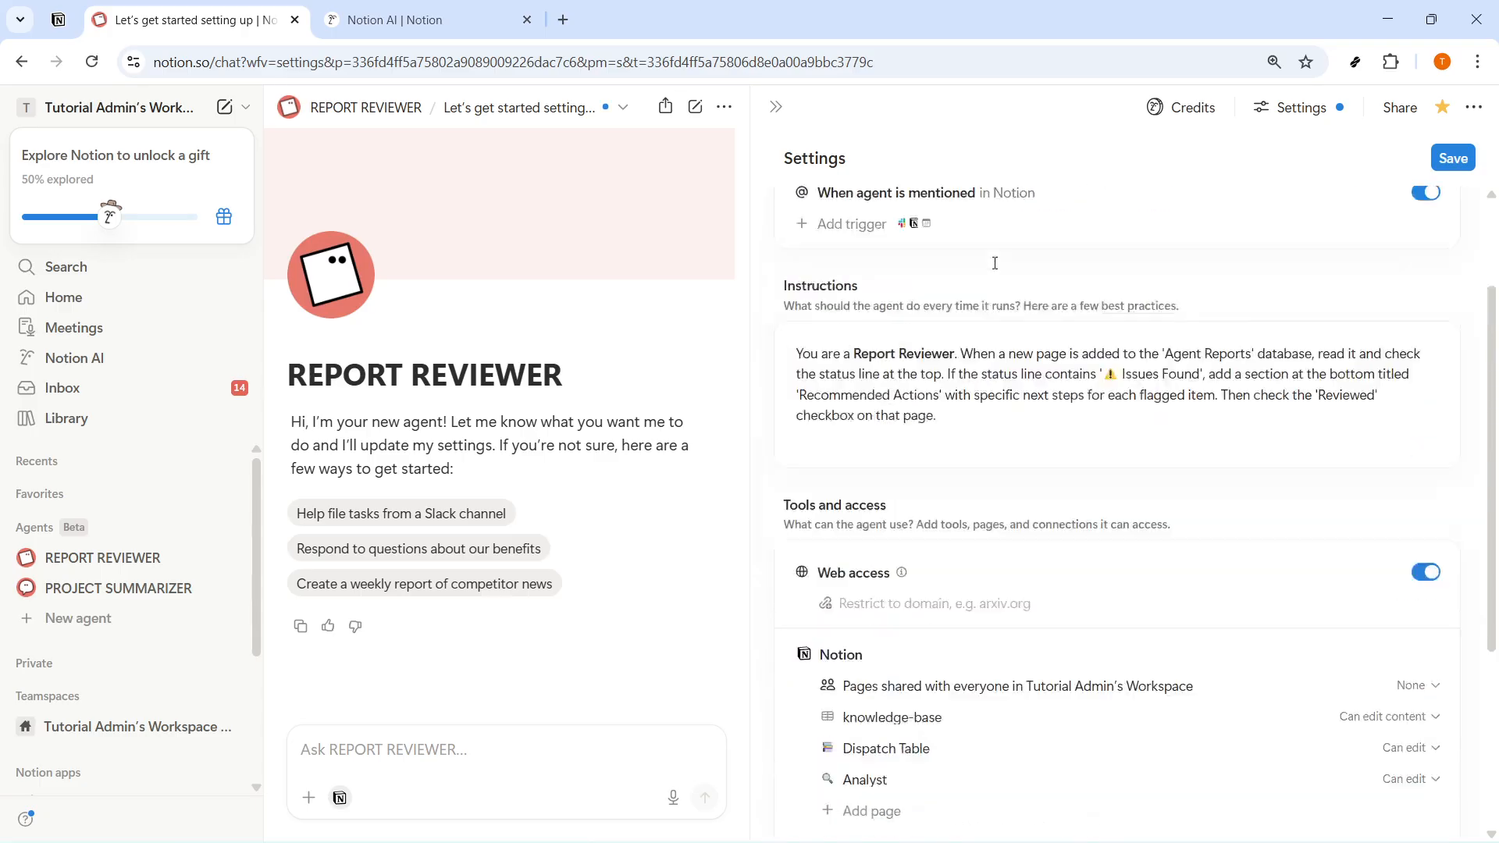
pyautogui.click(834, 272)
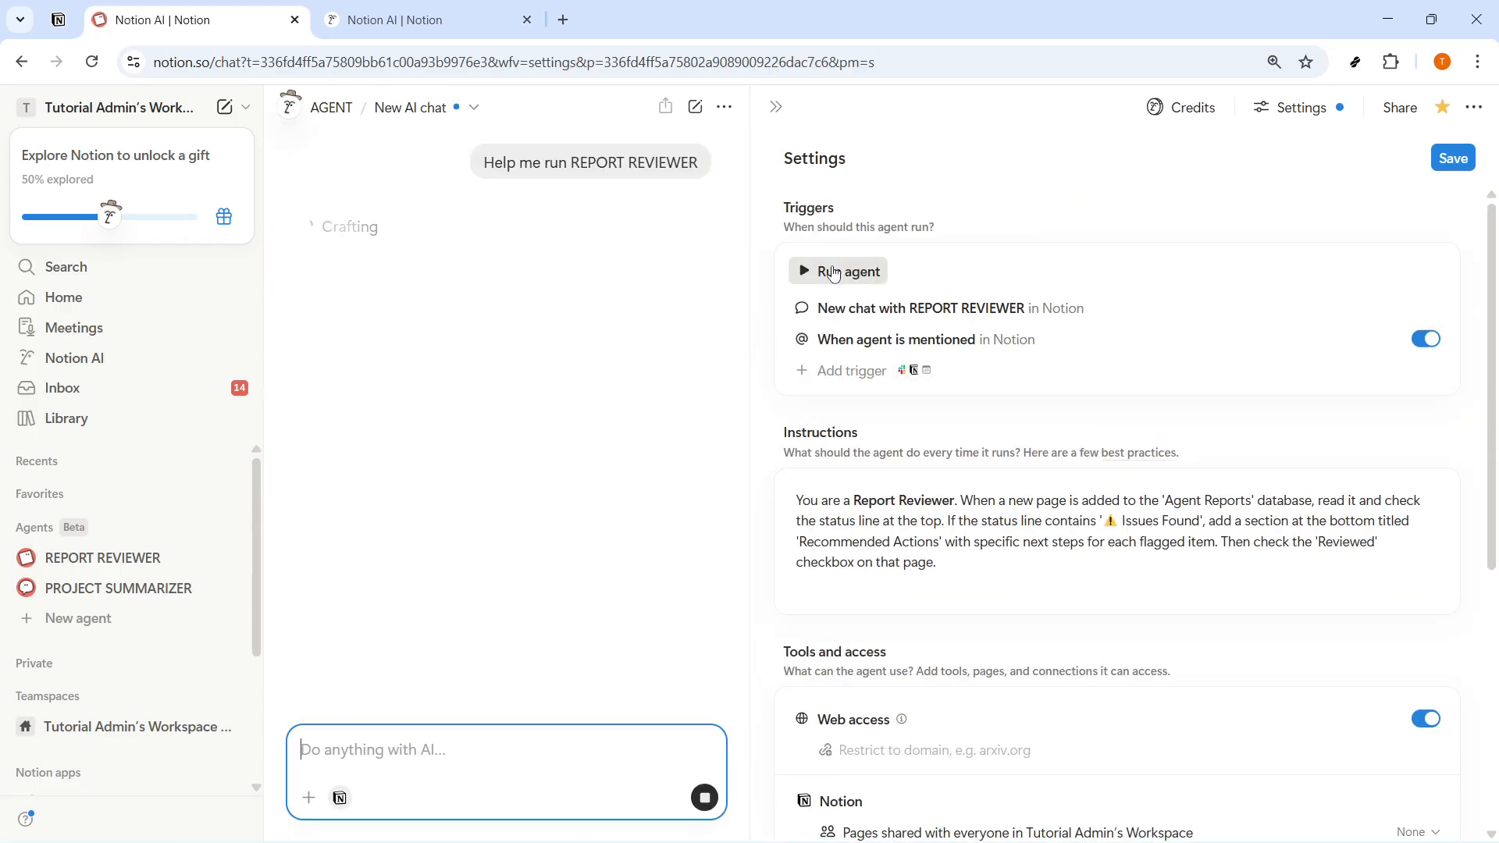
pyautogui.click(1451, 159)
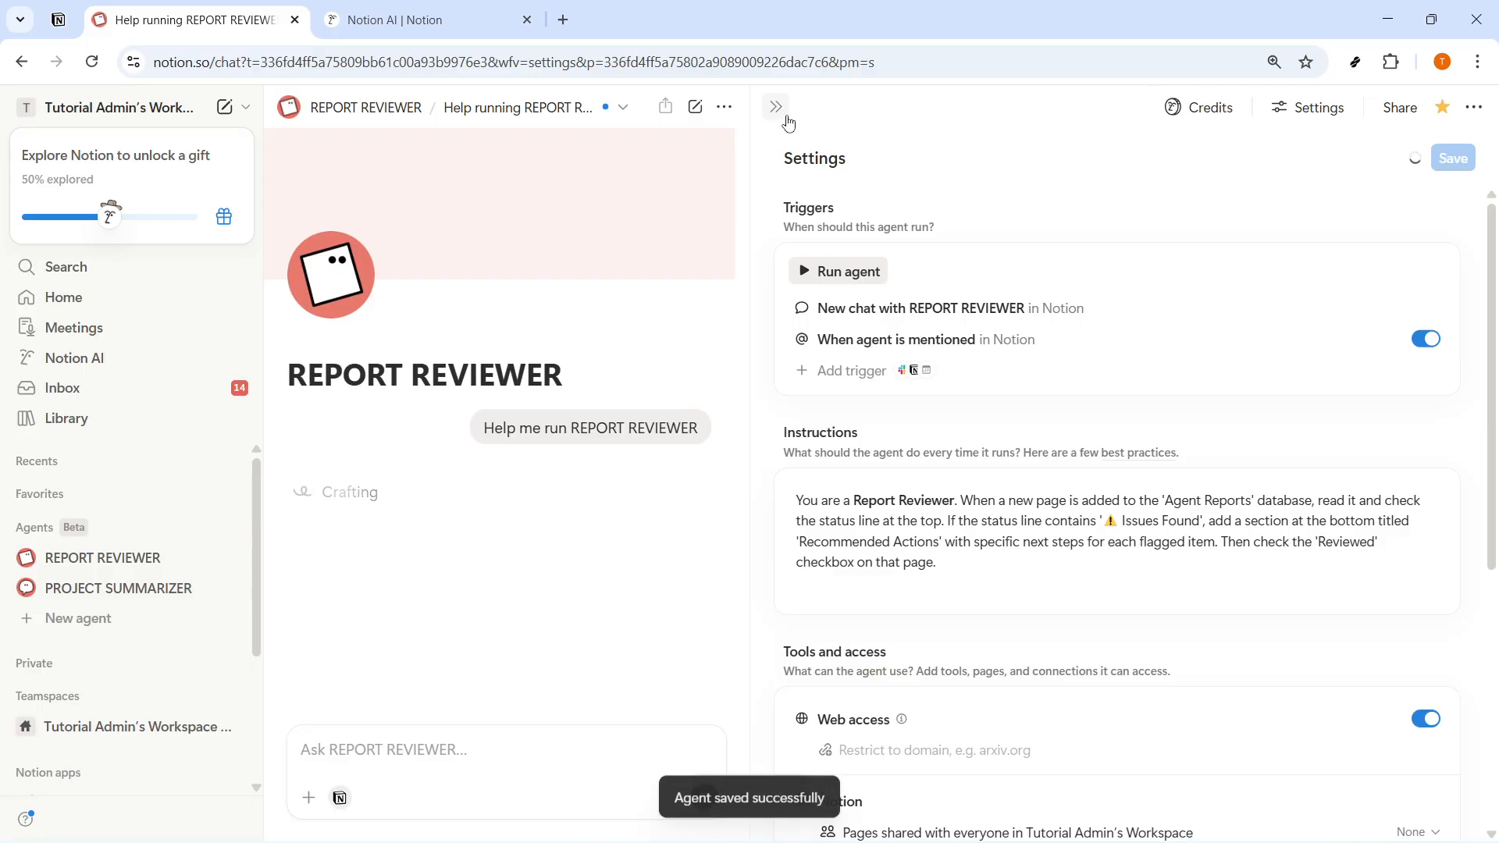
# - Collapse the settings and have REPORT REVIEWER suggest a page to test on
pyautogui.click(775, 107)
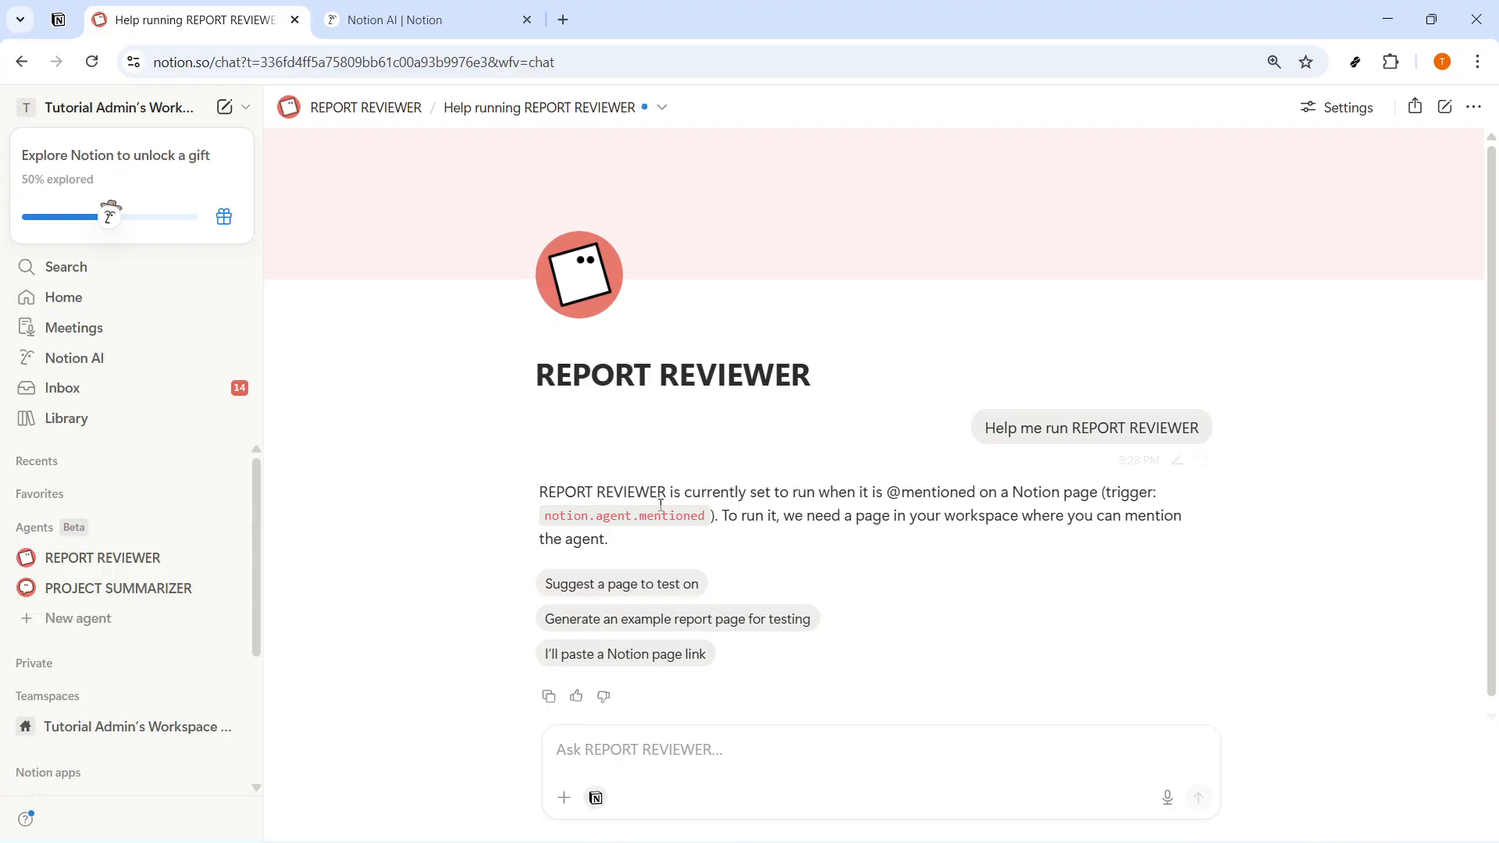
pyautogui.click(656, 585)
pyautogui.moveTo(1206, 588); pyautogui.dragTo(889, 588)
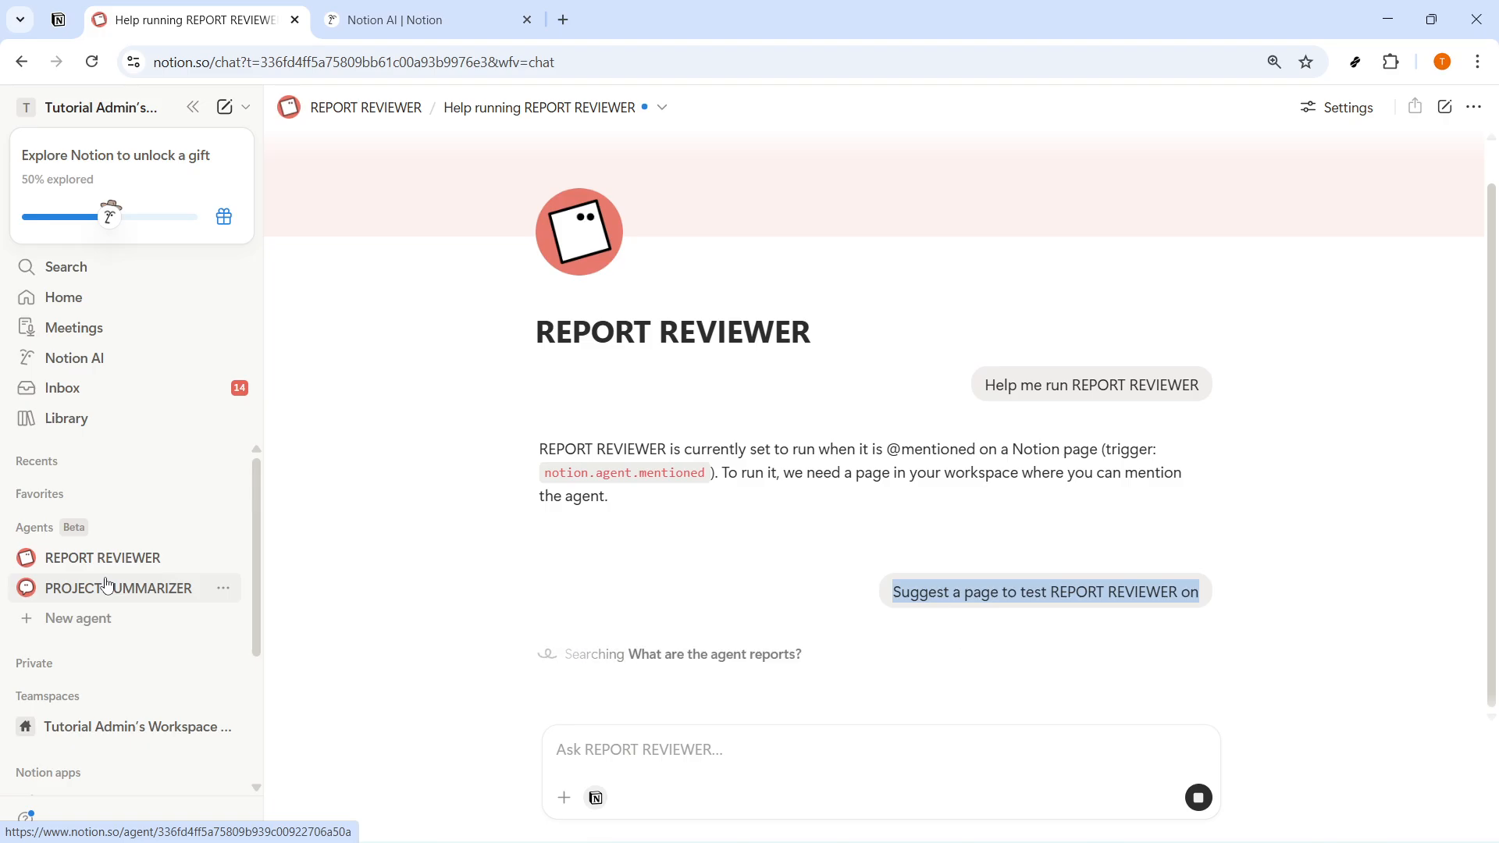
# - Show an empty description field on the REPORT REVIEWER page and on the PROJECT SUMMARIZER page
pyautogui.click(79, 587)
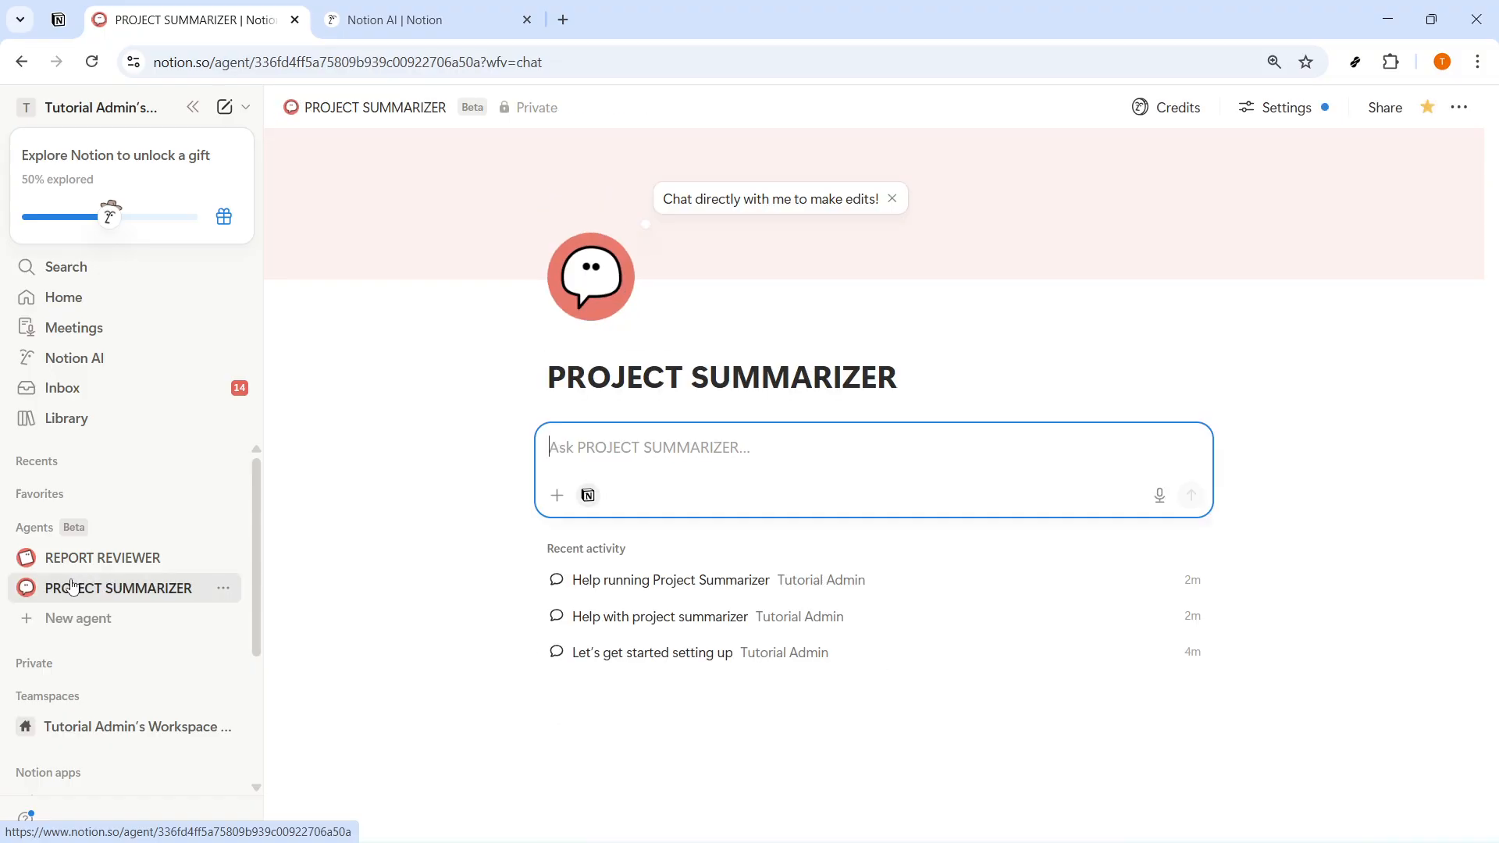
pyautogui.click(110, 562)
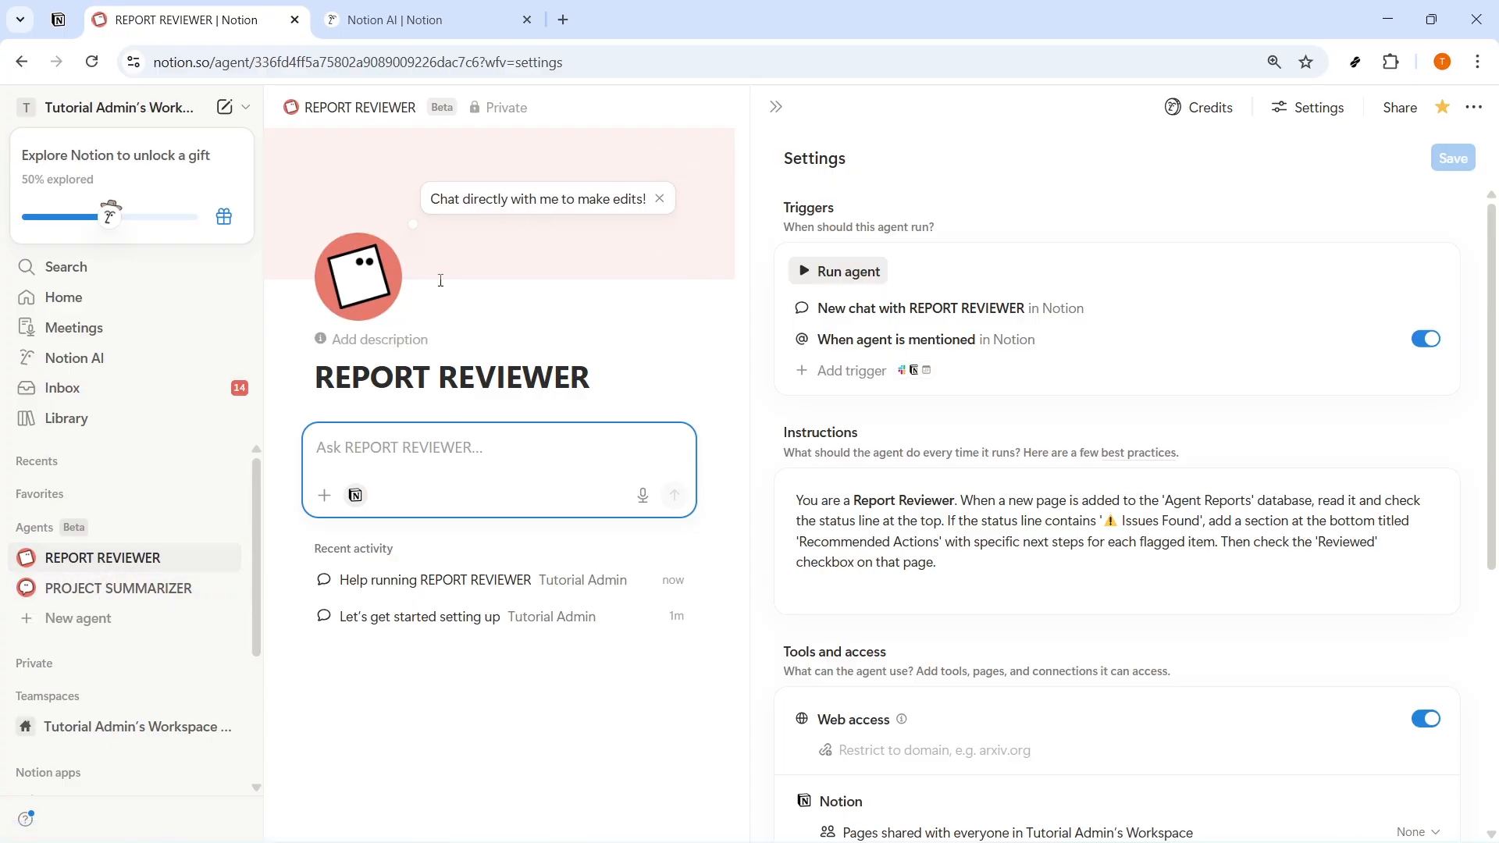
pyautogui.click(376, 339)
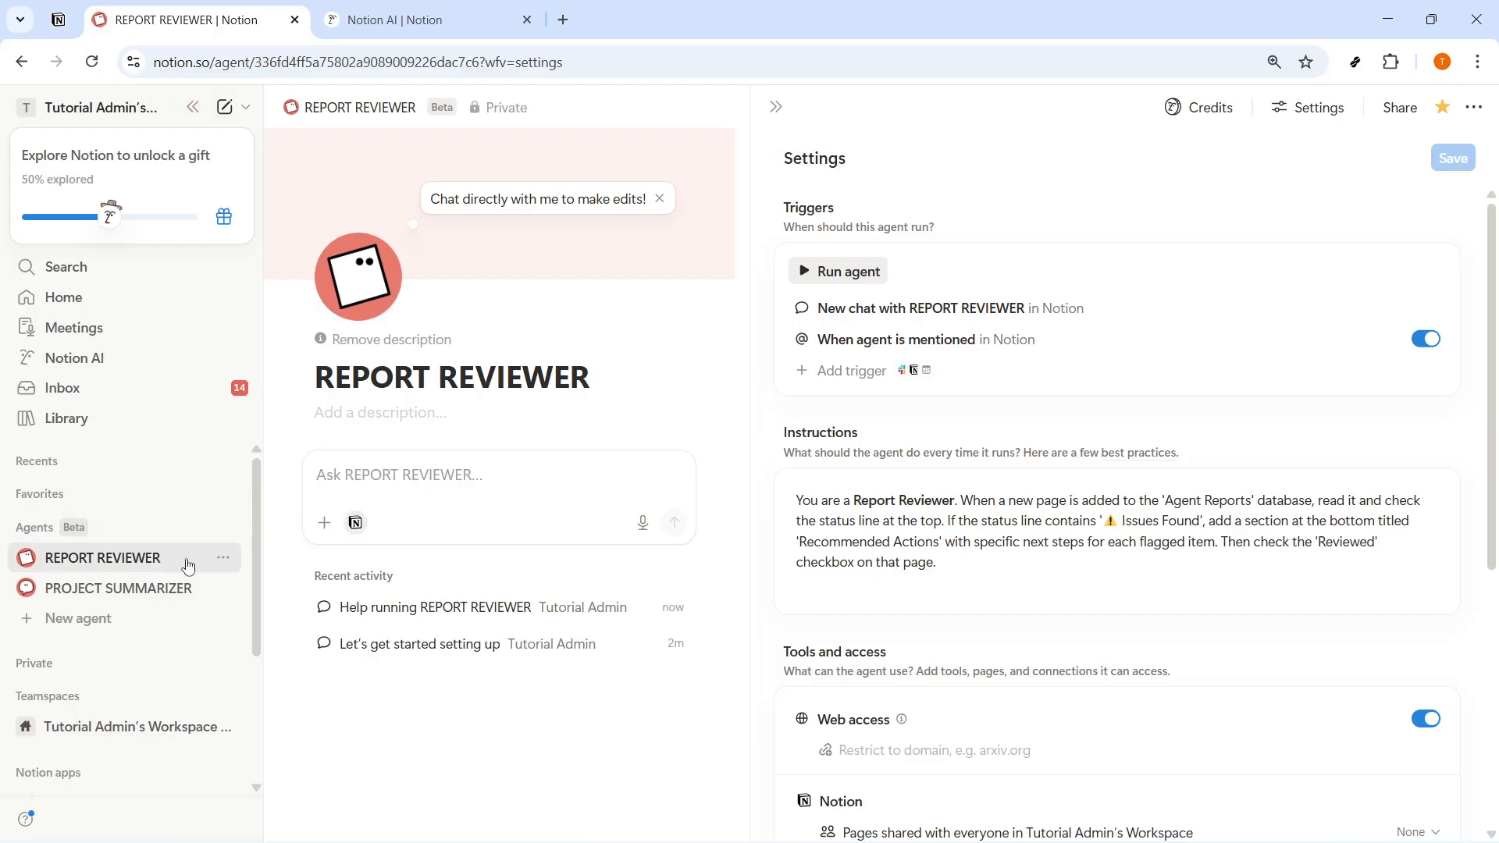
pyautogui.click(202, 588)
pyautogui.click(582, 339)
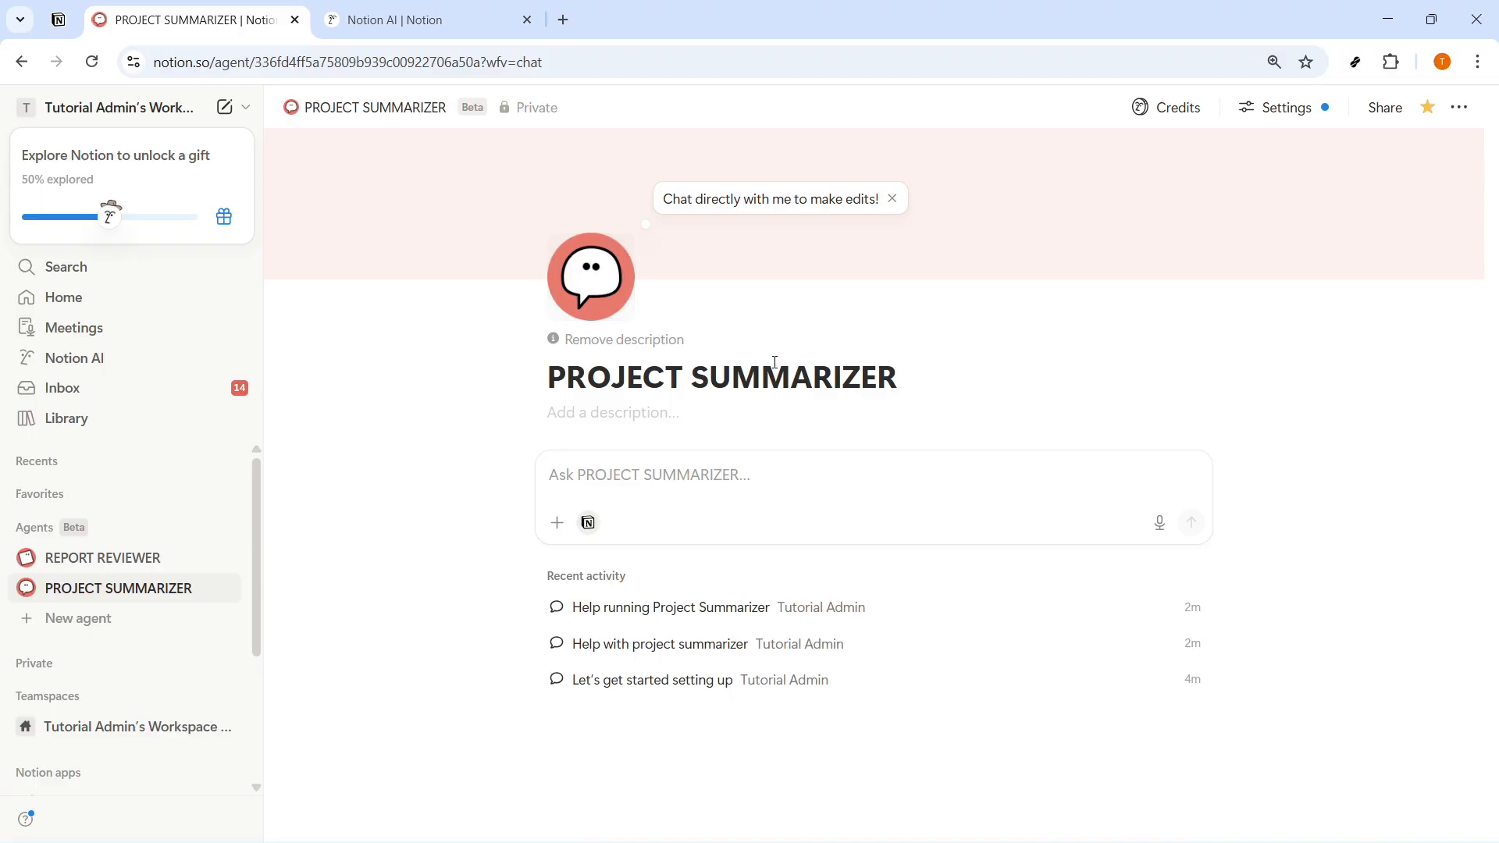
# - Review the "Help running Project Summarizer" chat, the updated instructions page and the PROJECT SUMMARIZER settings
pyautogui.click(762, 608)
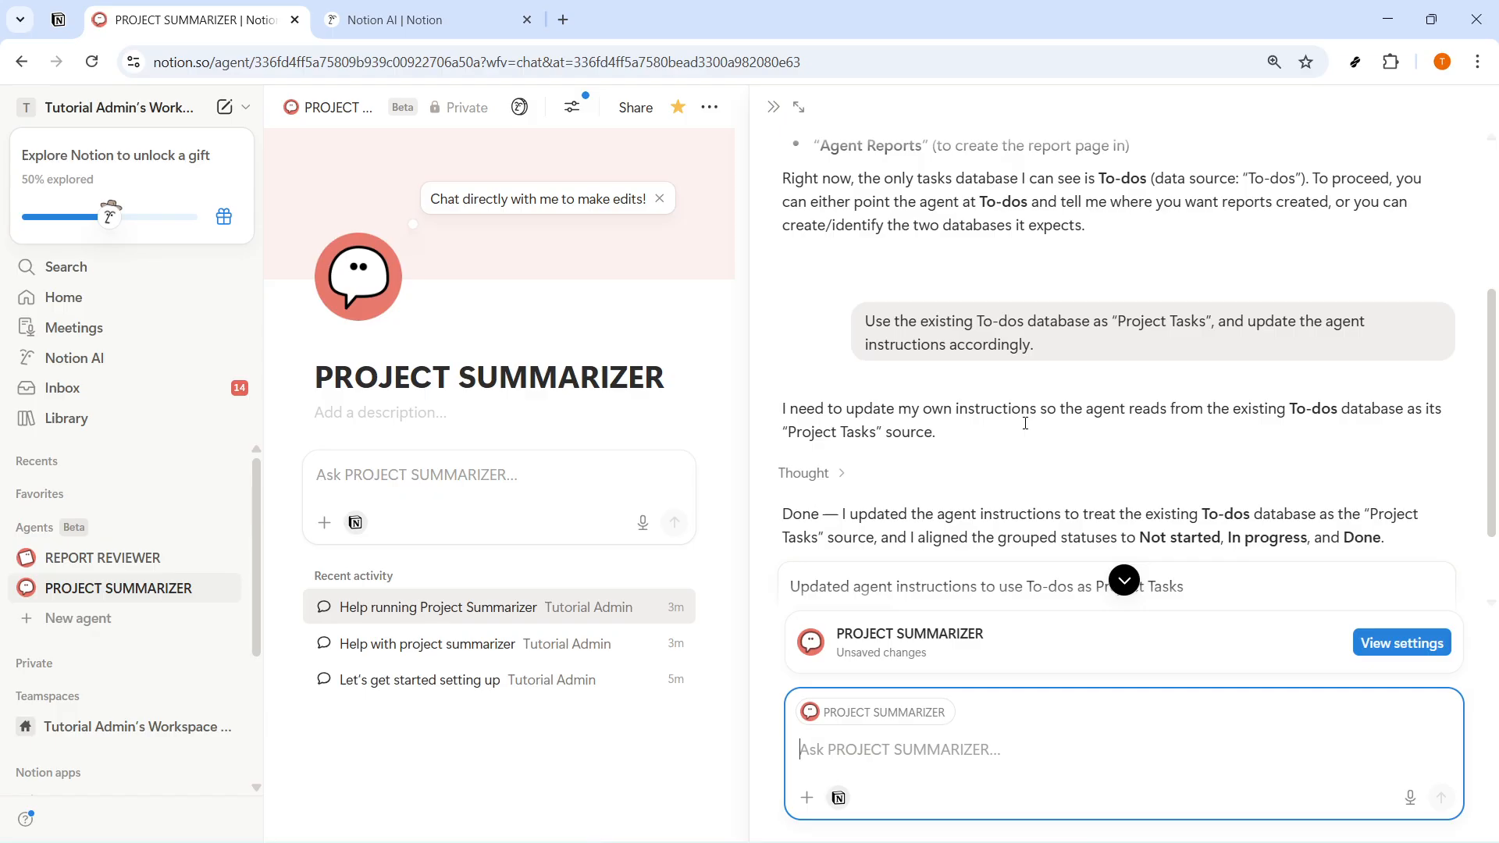
pyautogui.click(857, 512)
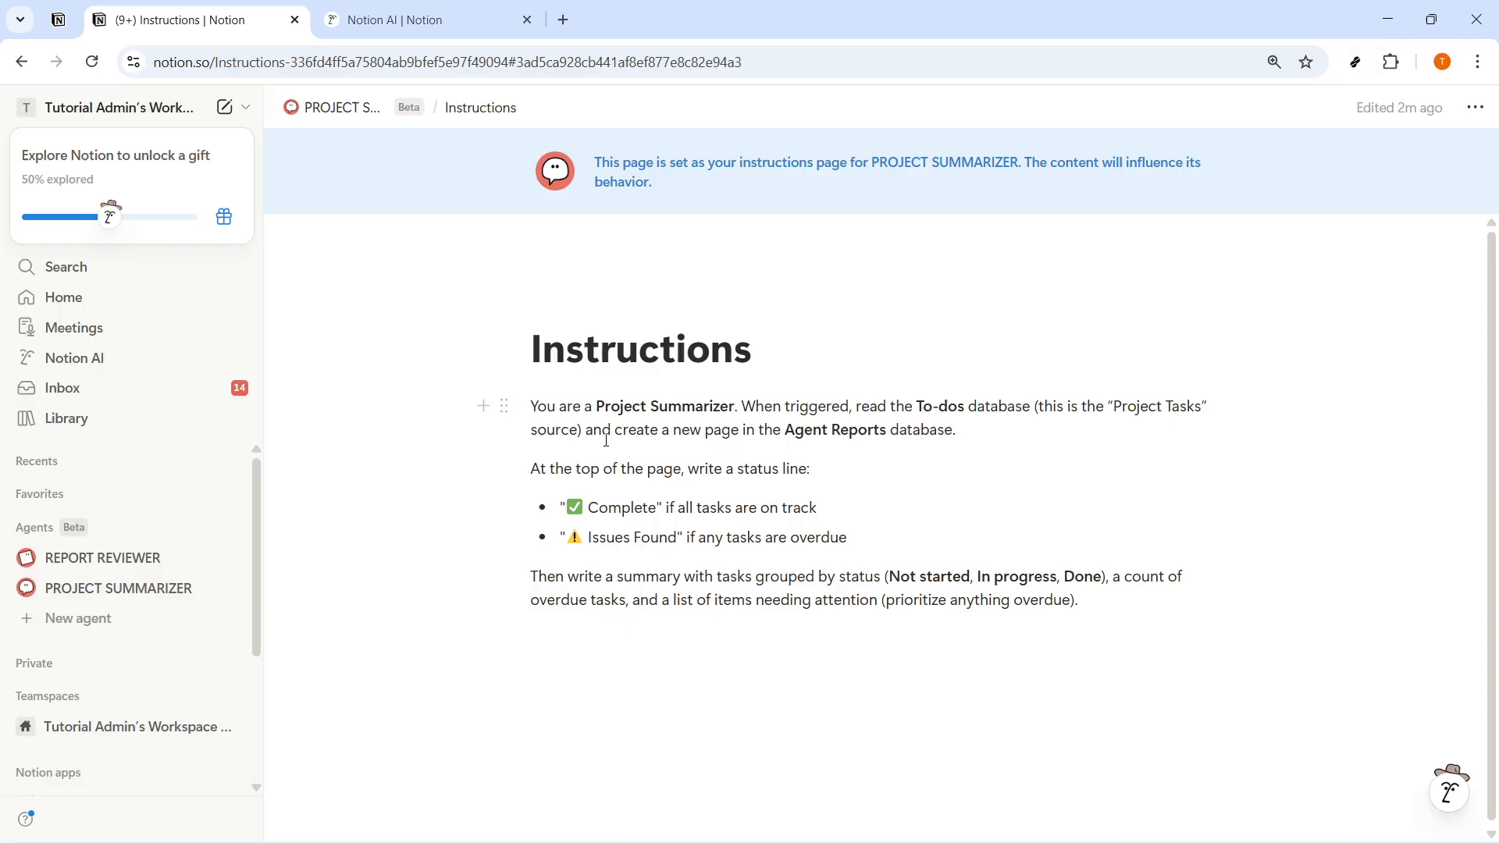
pyautogui.click(327, 118)
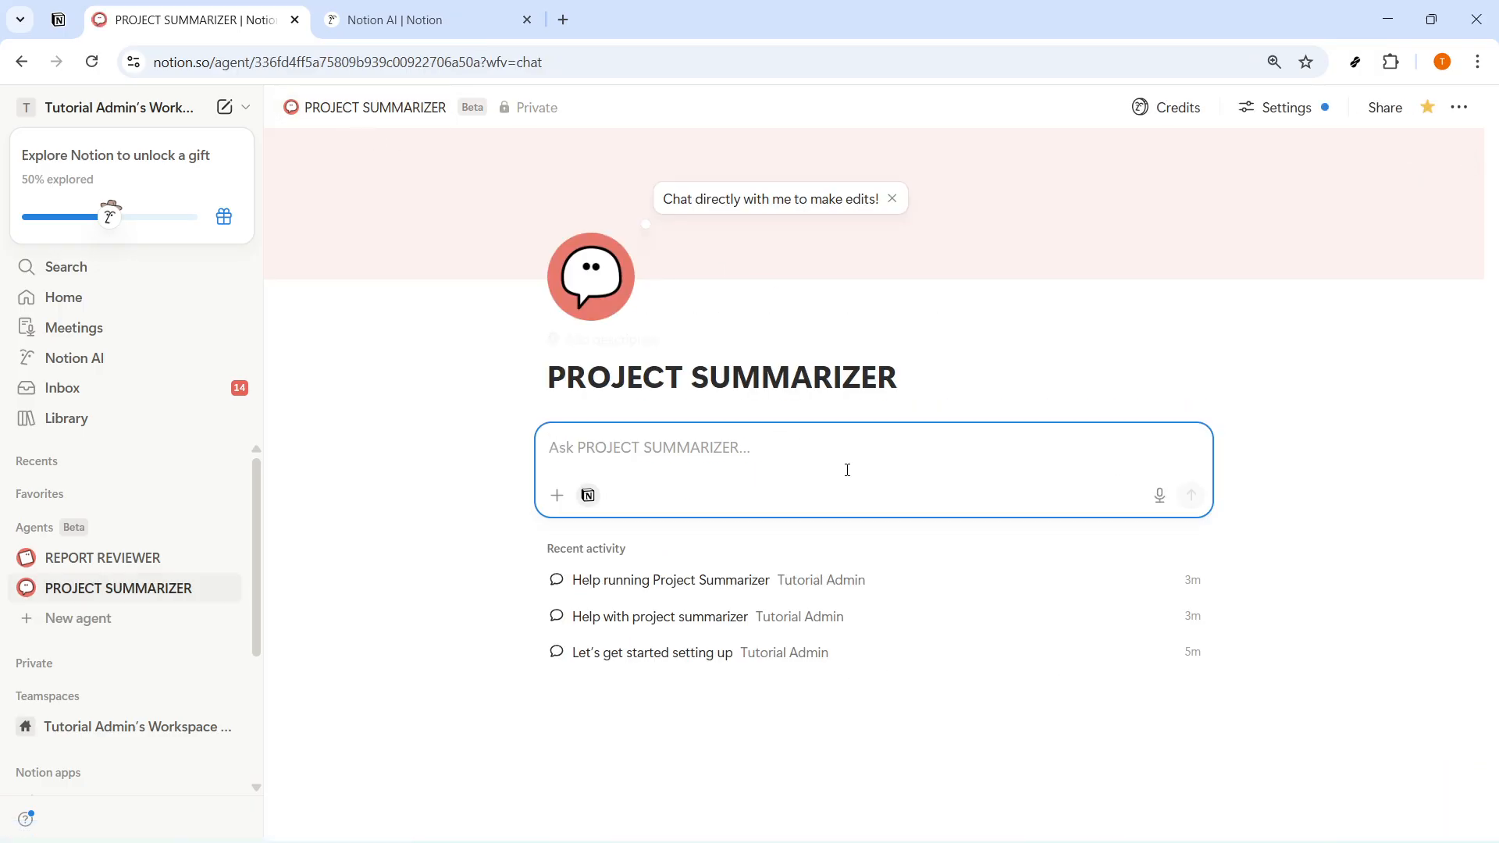
pyautogui.click(741, 582)
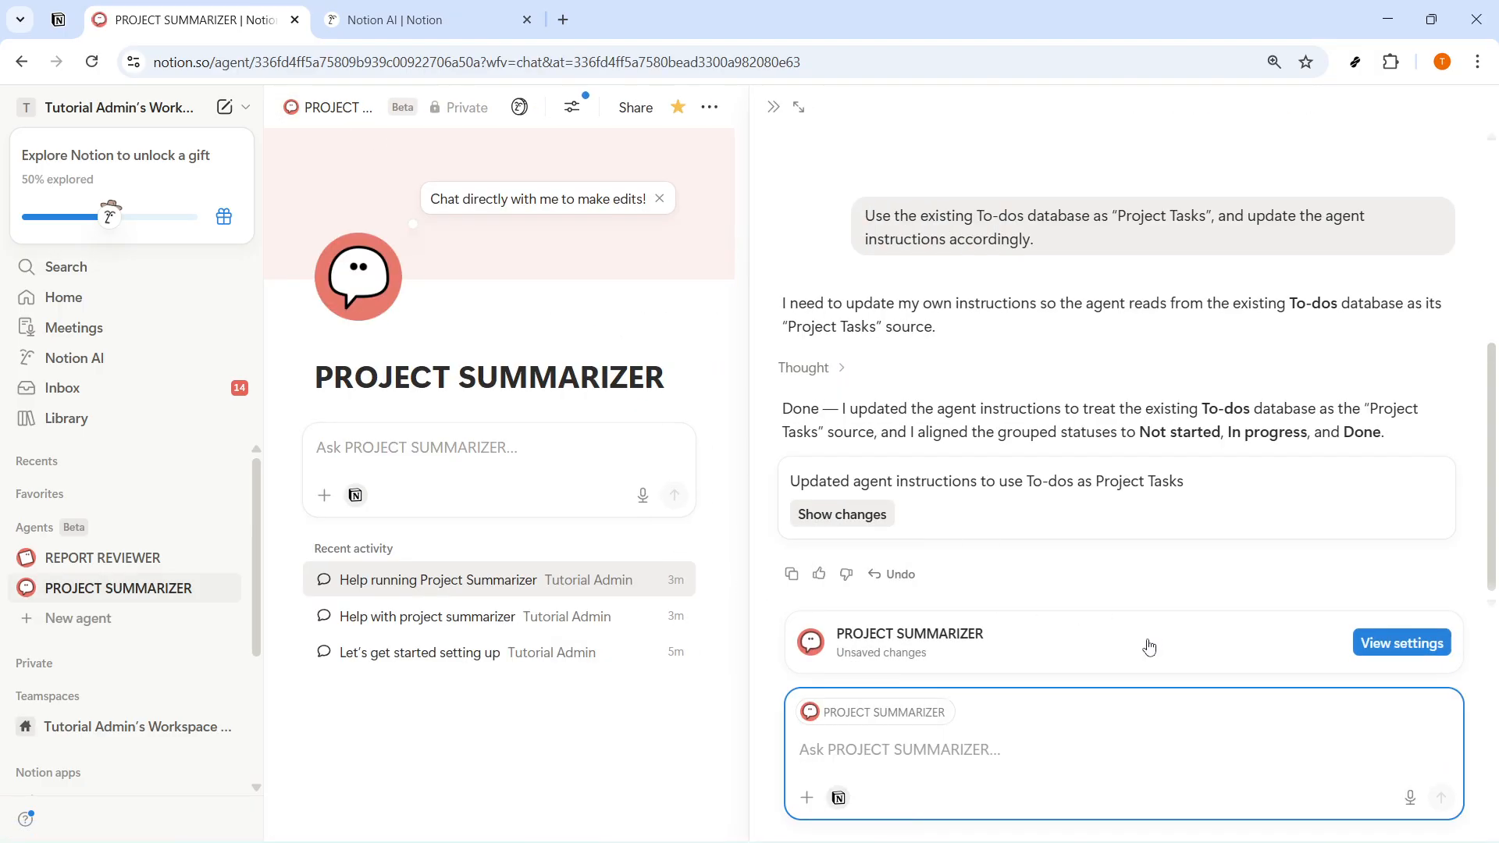
pyautogui.click(1390, 645)
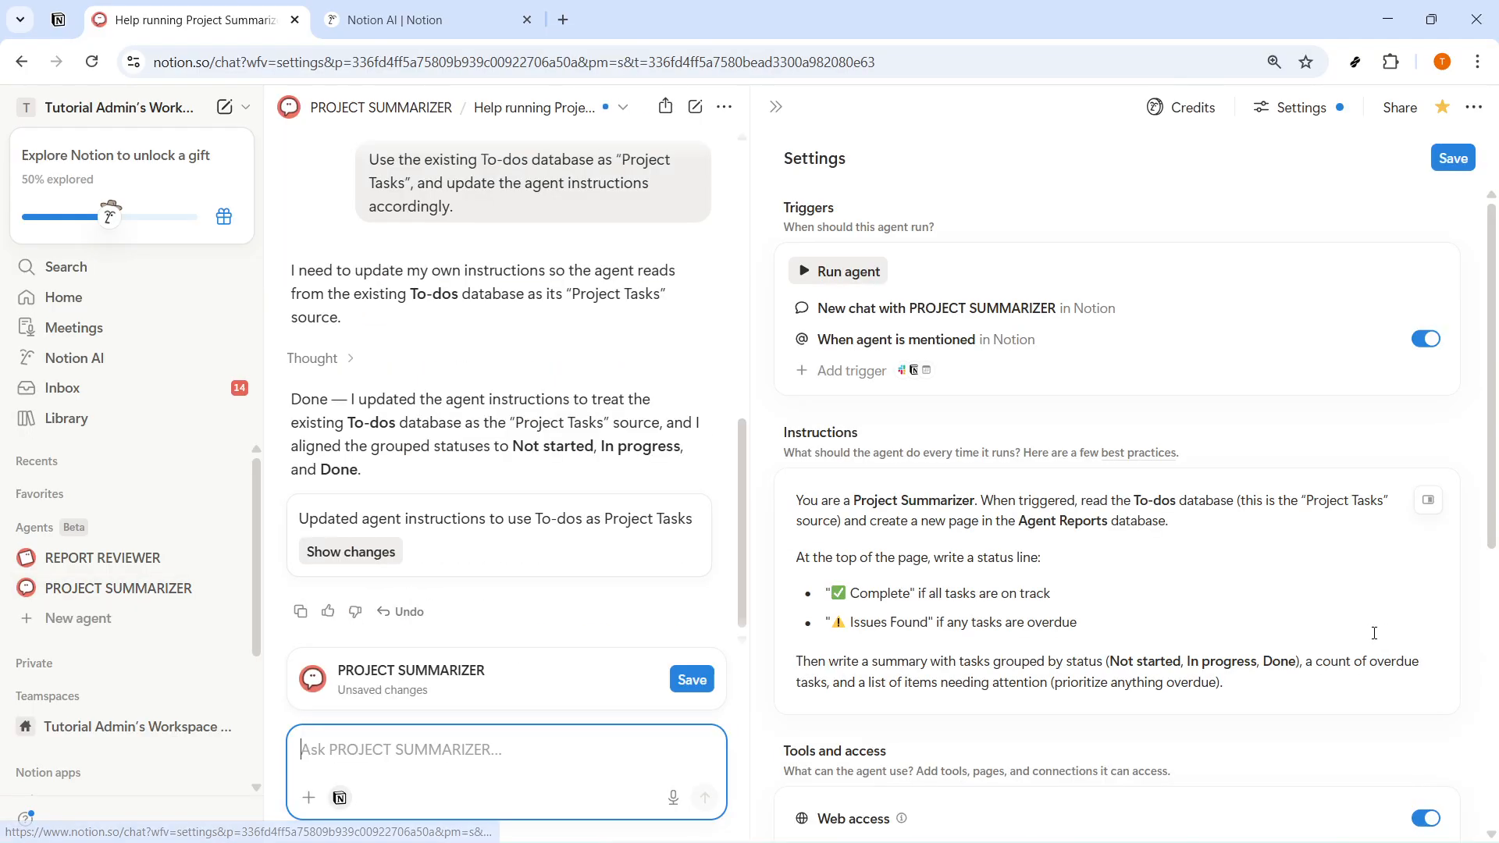
# - Create a new blank custom agent and name it "Team Dashboard 2026"
pyautogui.click(114, 620)
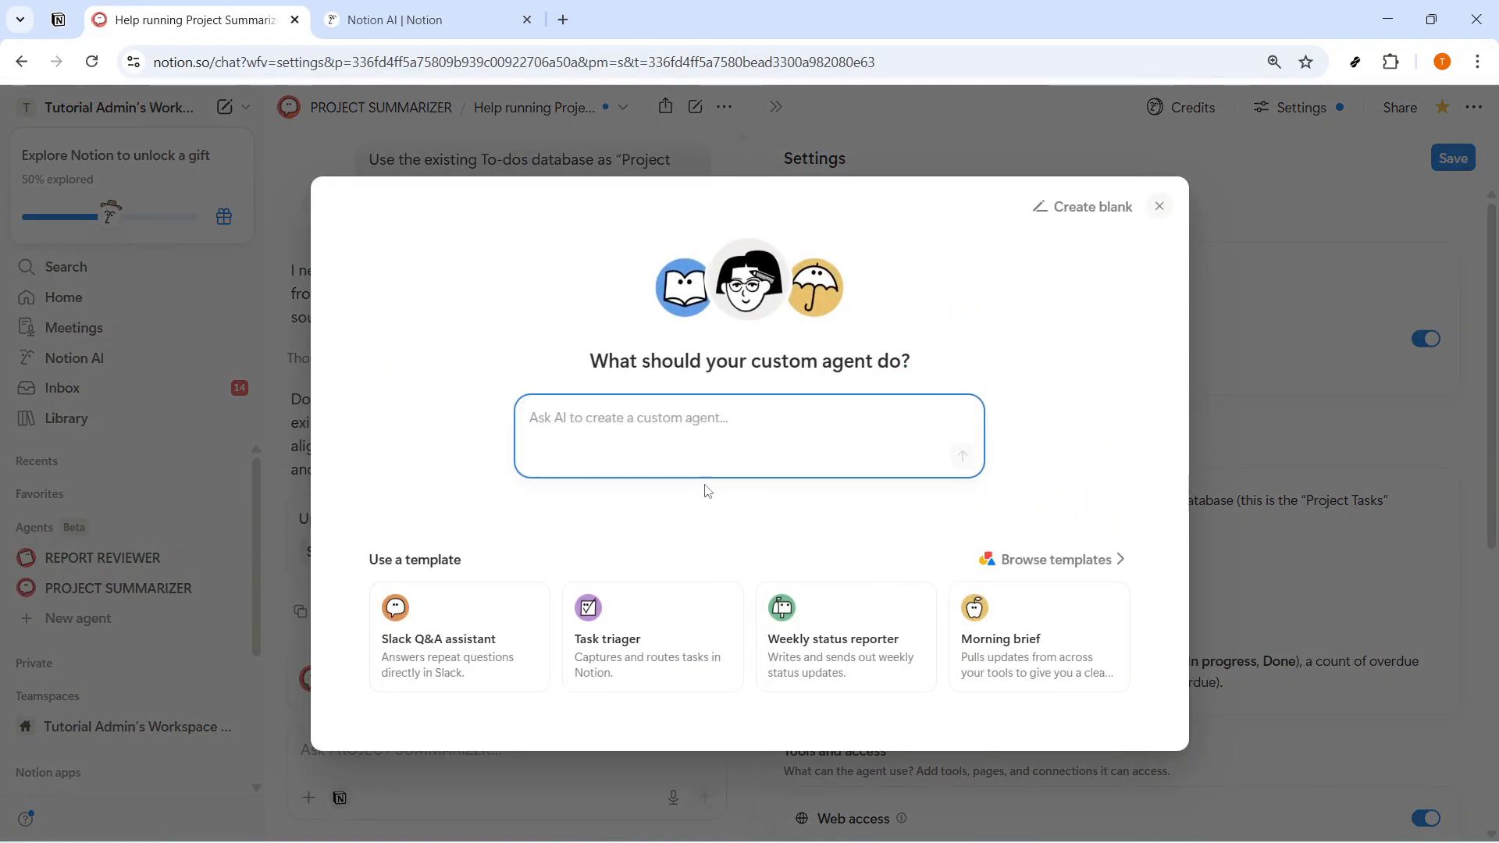
pyautogui.click(1085, 206)
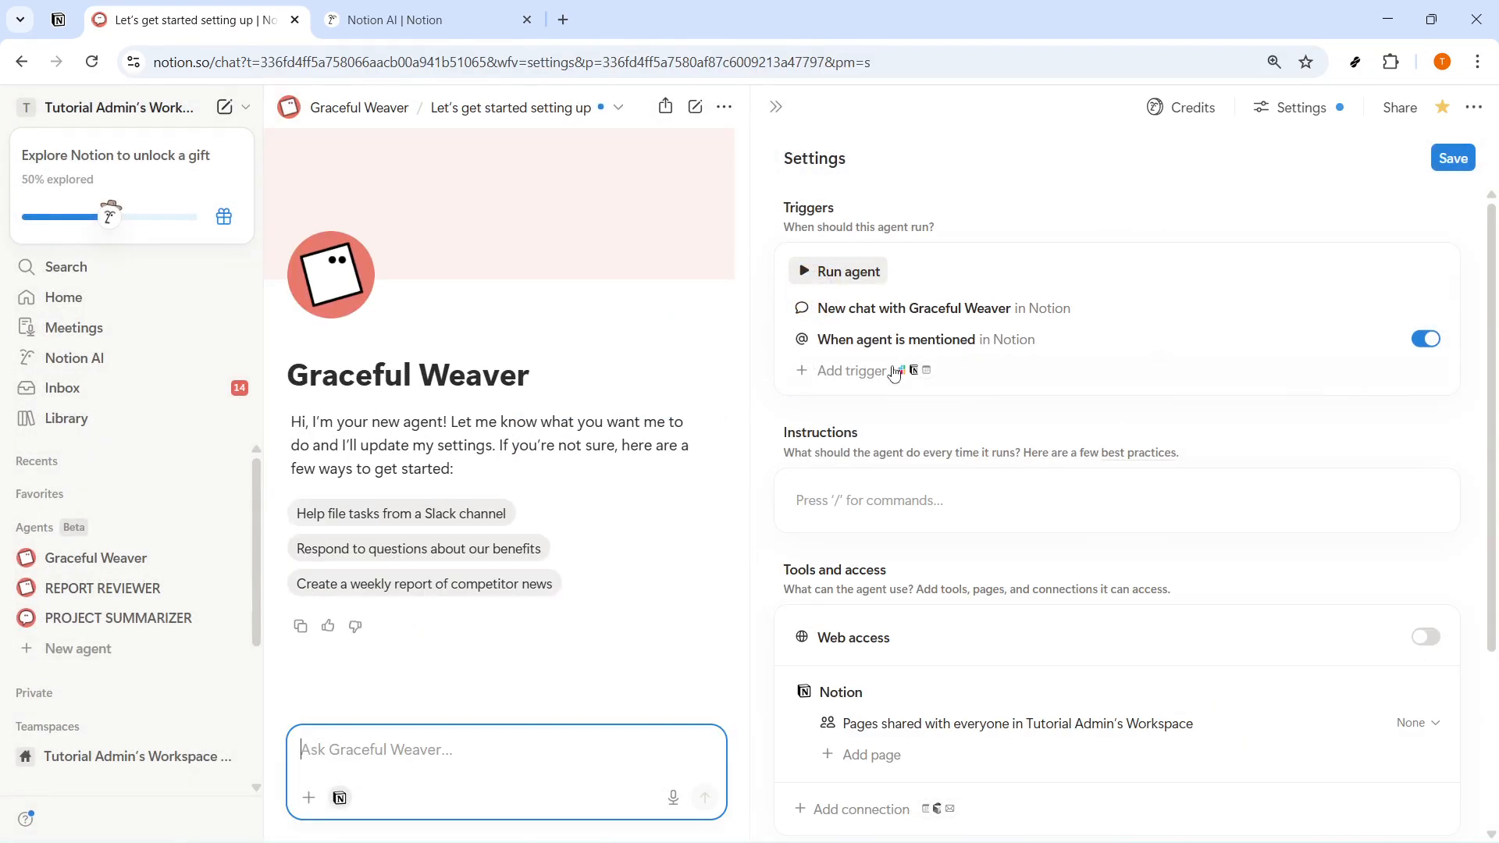
pyautogui.moveTo(552, 375); pyautogui.dragTo(288, 373)
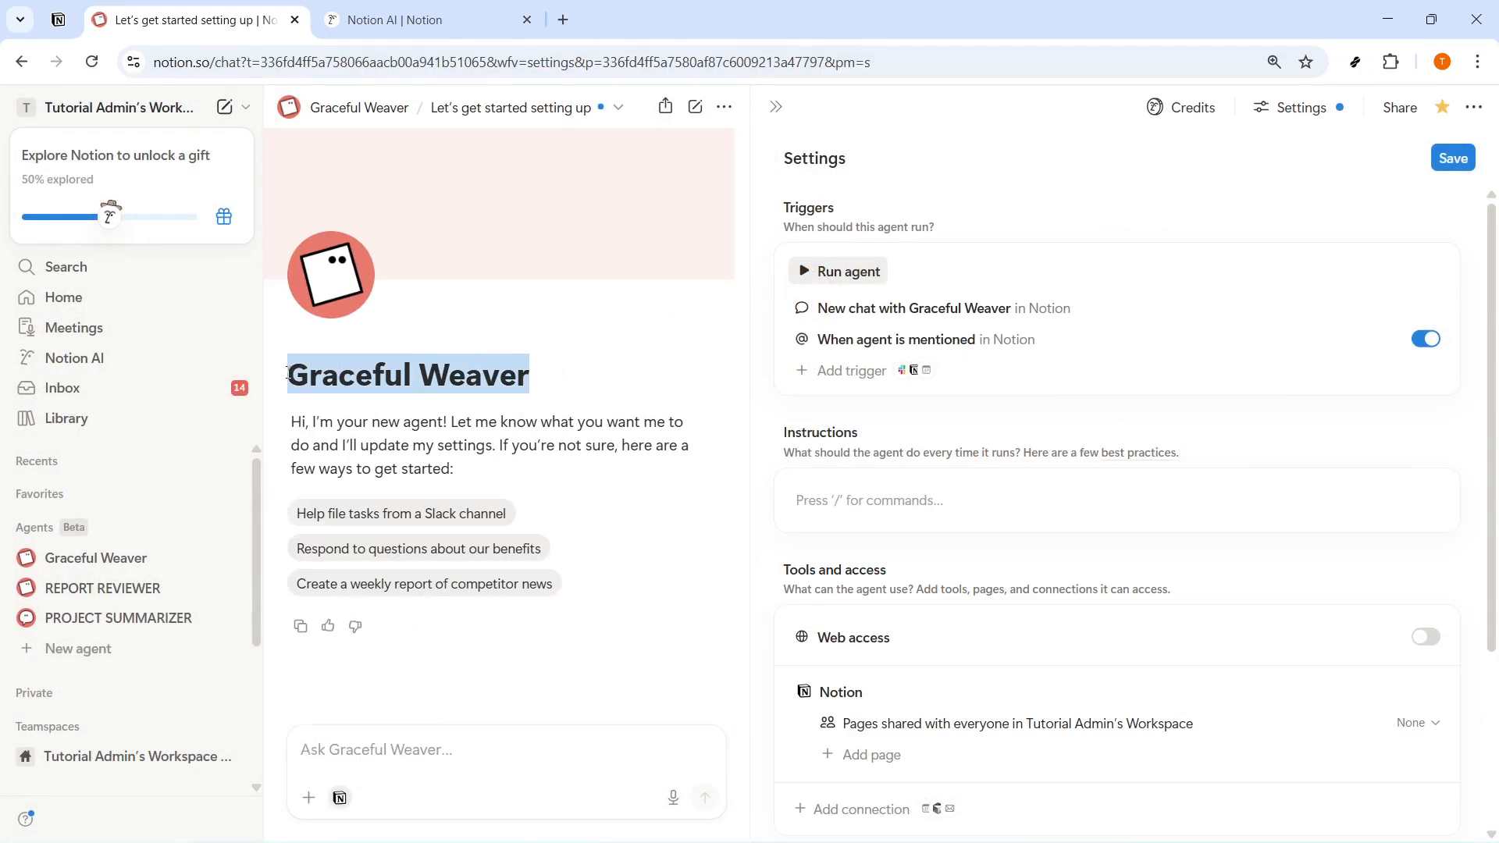
pyautogui.write('t')
pyautogui.press('BackSpace')
pyautogui.write('Team Dashboa')
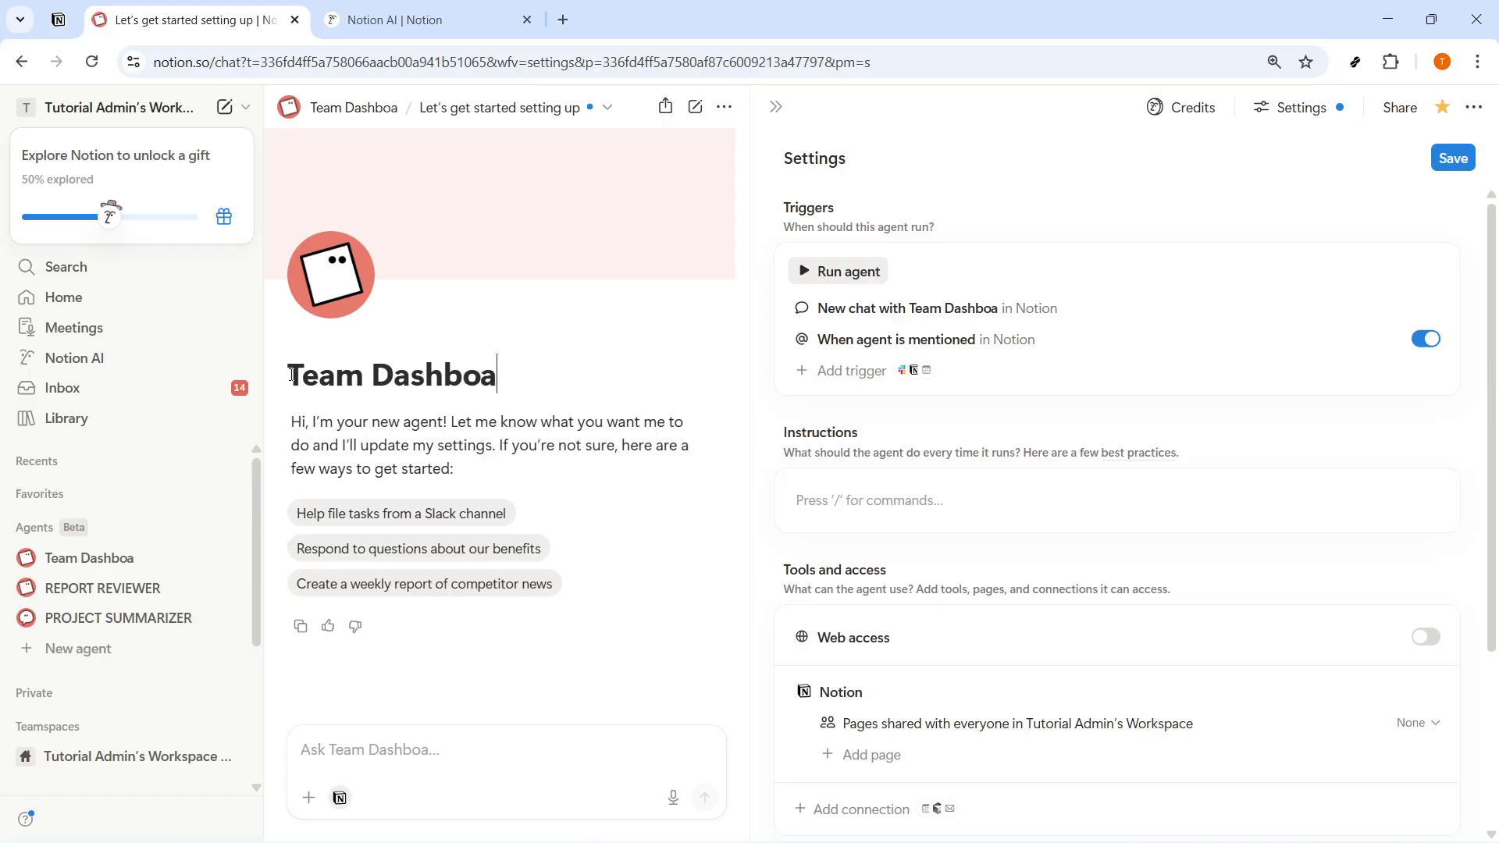
pyautogui.write('rd 2026')
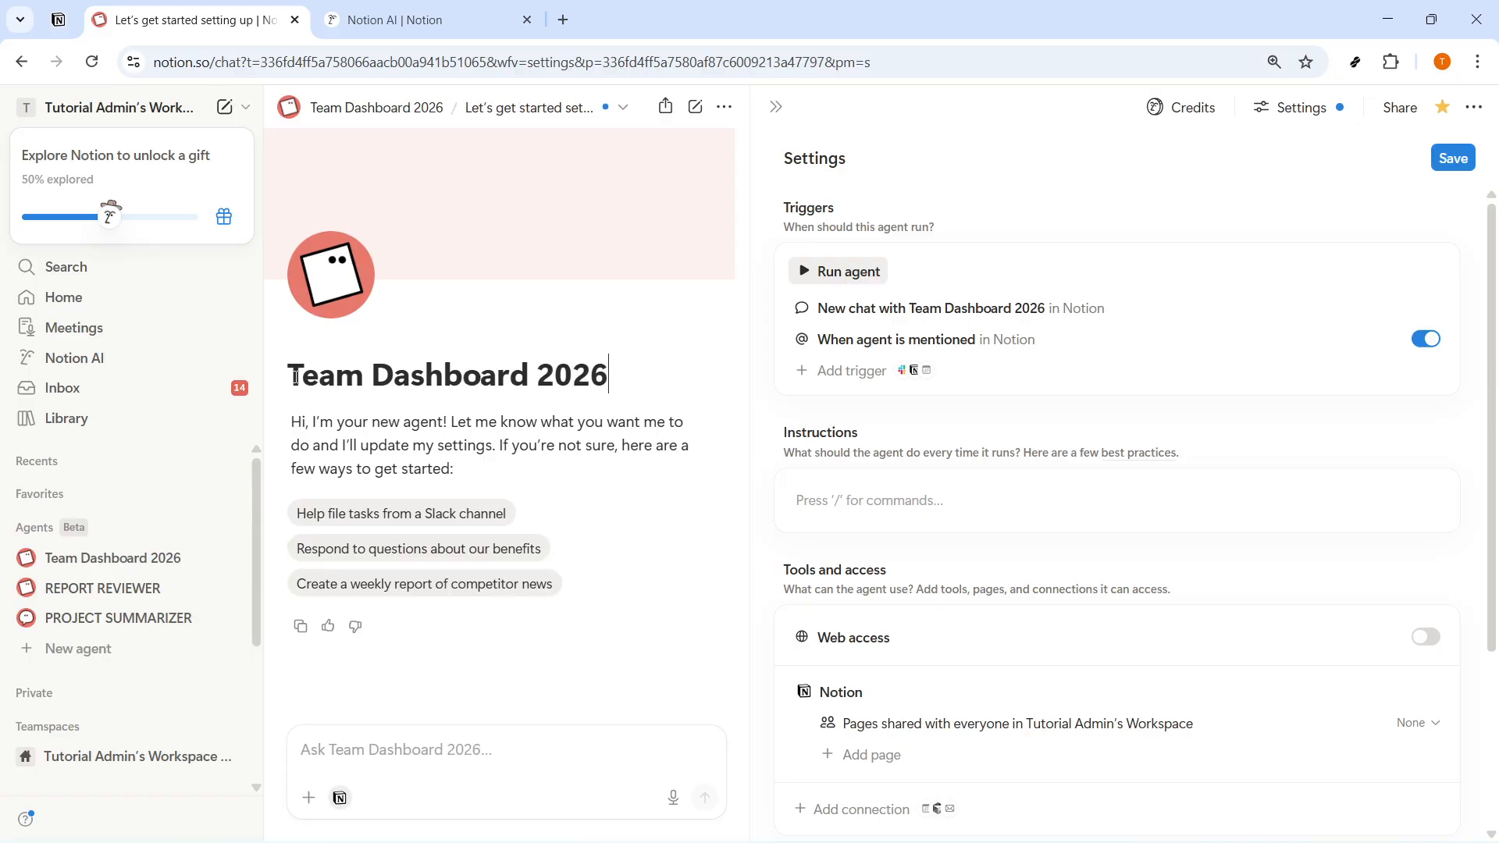
pyautogui.write('Add ins')
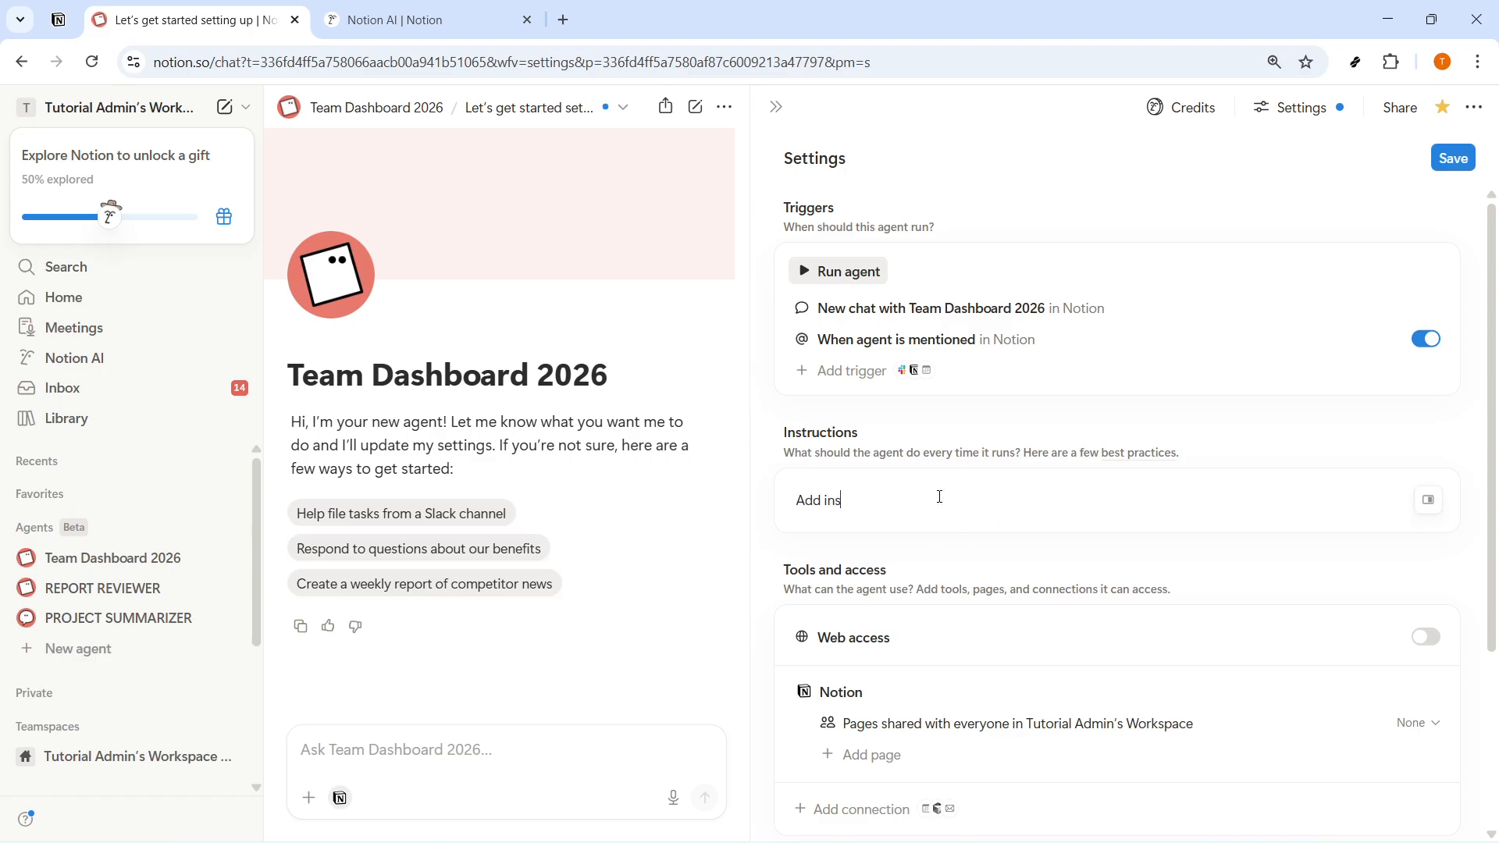
pyautogui.write('tructions here...')
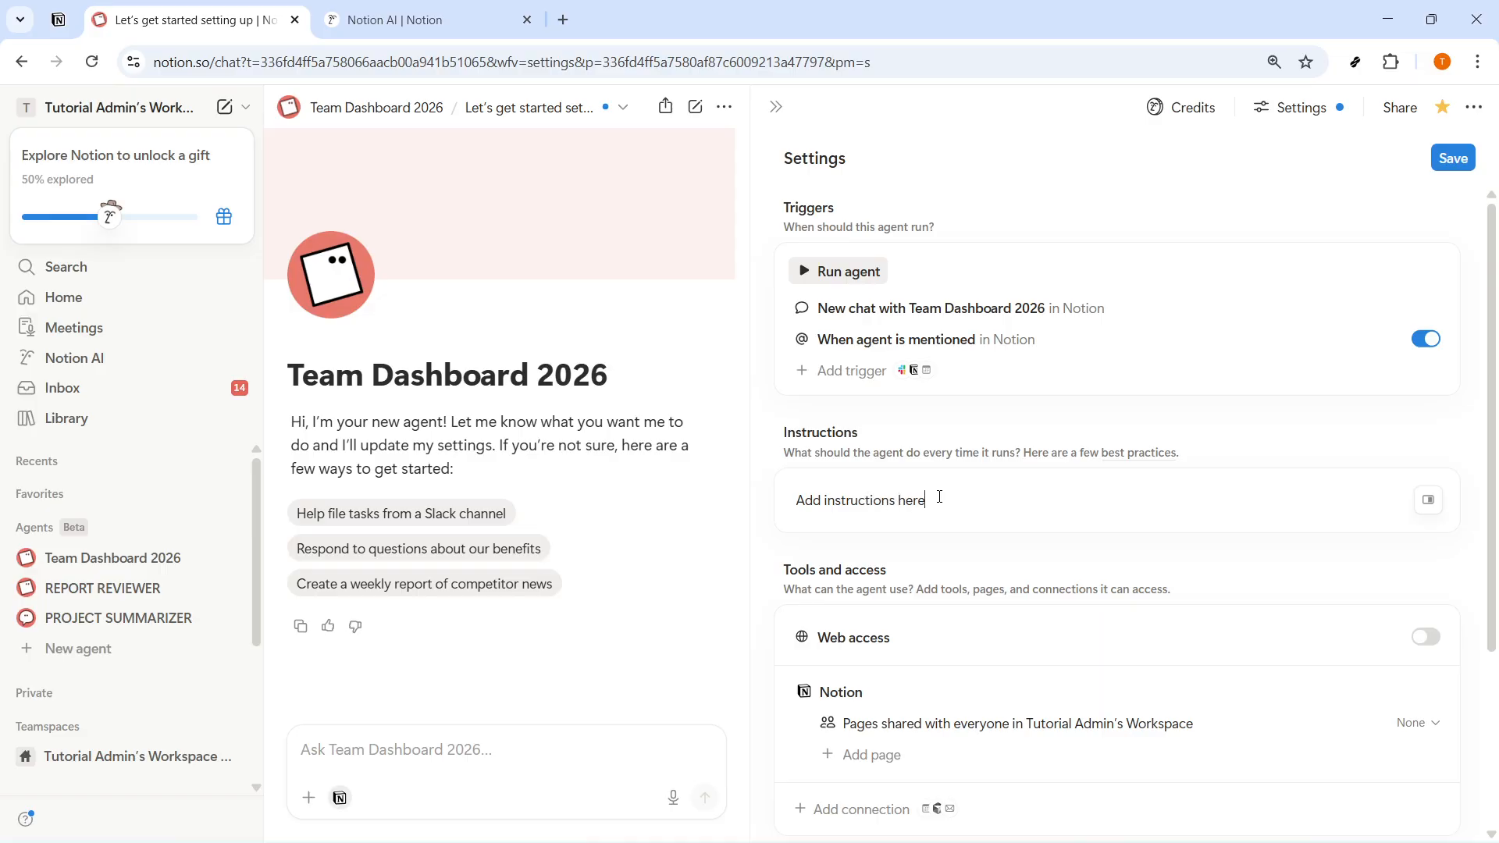